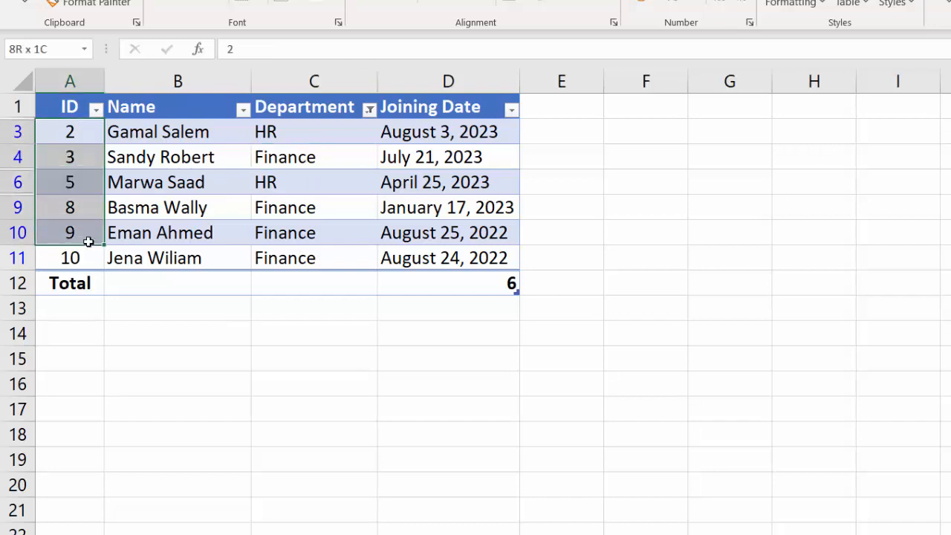
Undo the filter on the table's Department column
{"action": "left_click", "coordinate": [309, 188]}
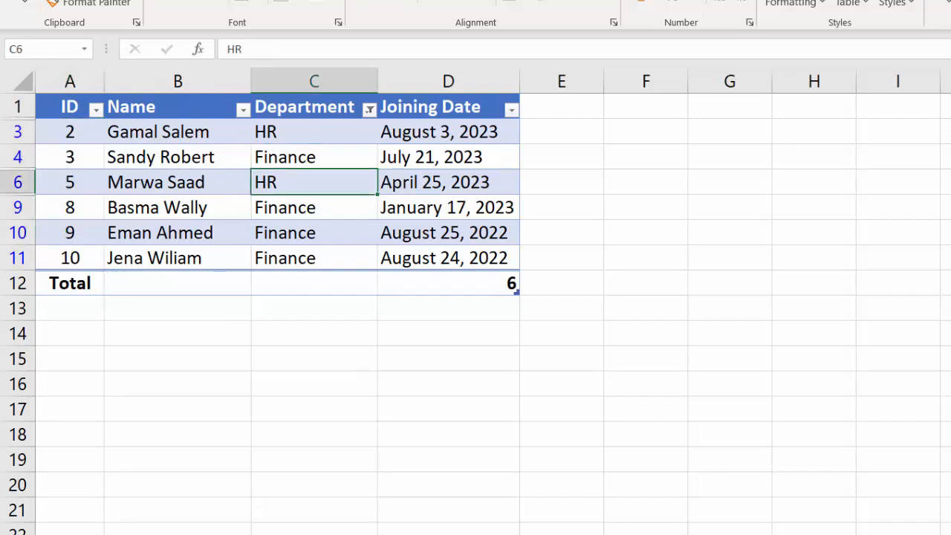
{"action": "key", "text": "ctrl+z"}
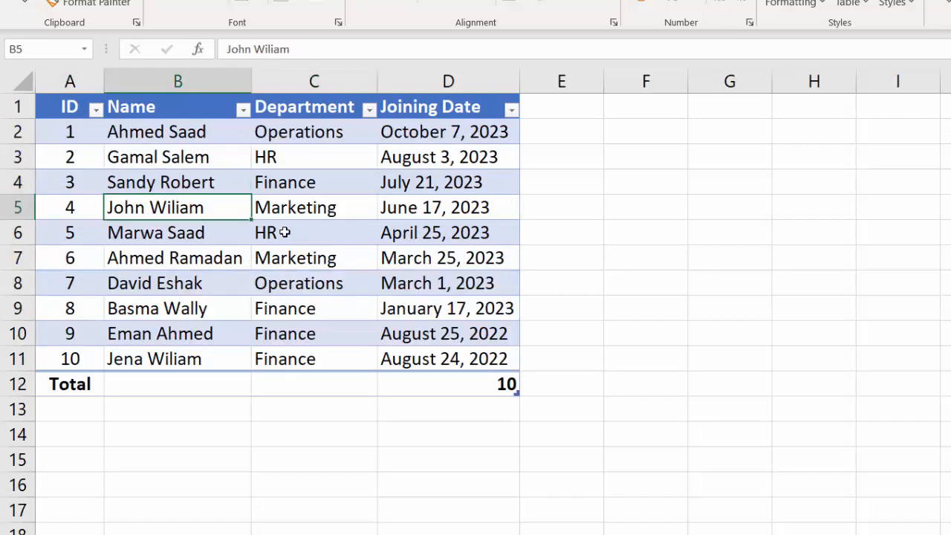
{"action": "left_click", "coordinate": [288, 231]}
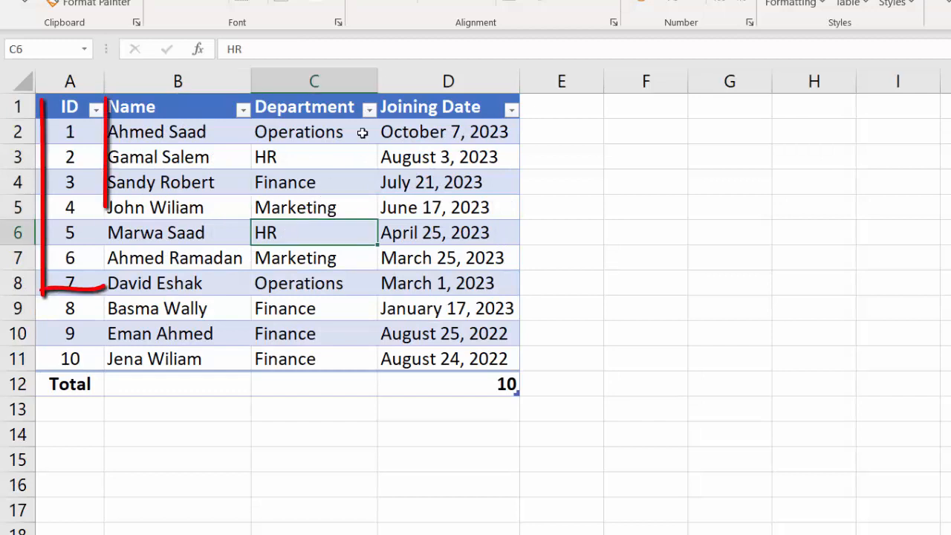
Filter the Department column to Finance and HR only
{"action": "left_click", "coordinate": [369, 111]}
{"action": "left_click", "coordinate": [216, 317]}
{"action": "left_click", "coordinate": [215, 332]}
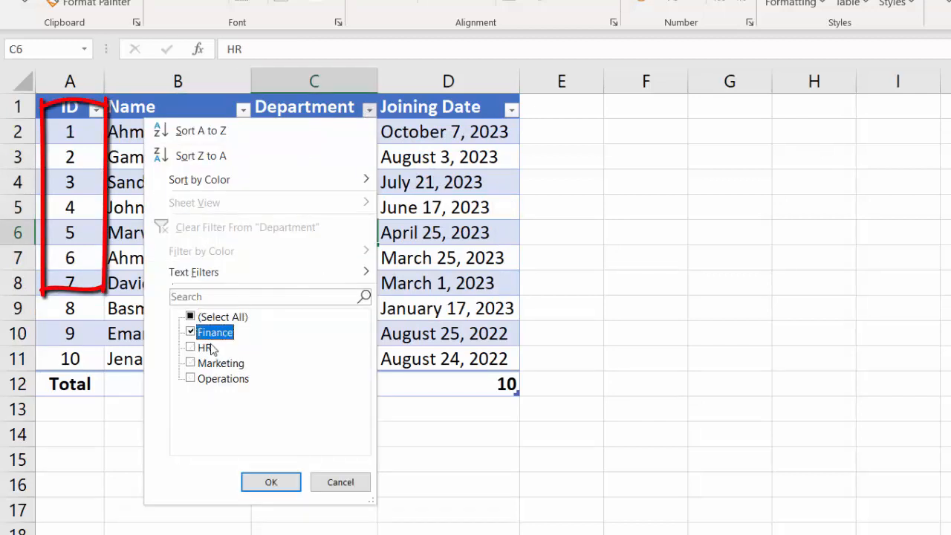
{"action": "left_click", "coordinate": [205, 347]}
{"action": "left_click", "coordinate": [269, 482]}
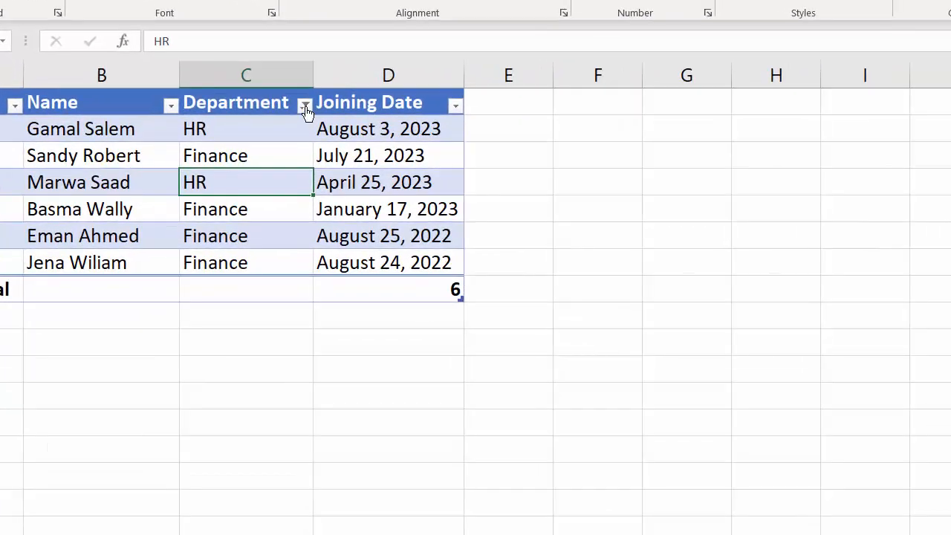
Clear the filter from the Department column
{"action": "left_click", "coordinate": [260, 155]}
{"action": "left_click", "coordinate": [217, 231]}
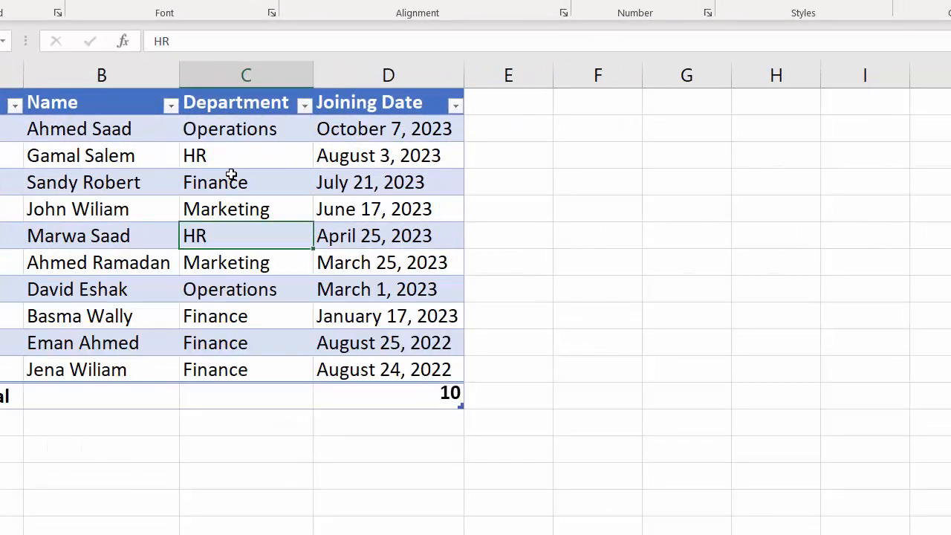
{"action": "key", "text": "ctrl+z"}
{"action": "left_click", "coordinate": [306, 111]}
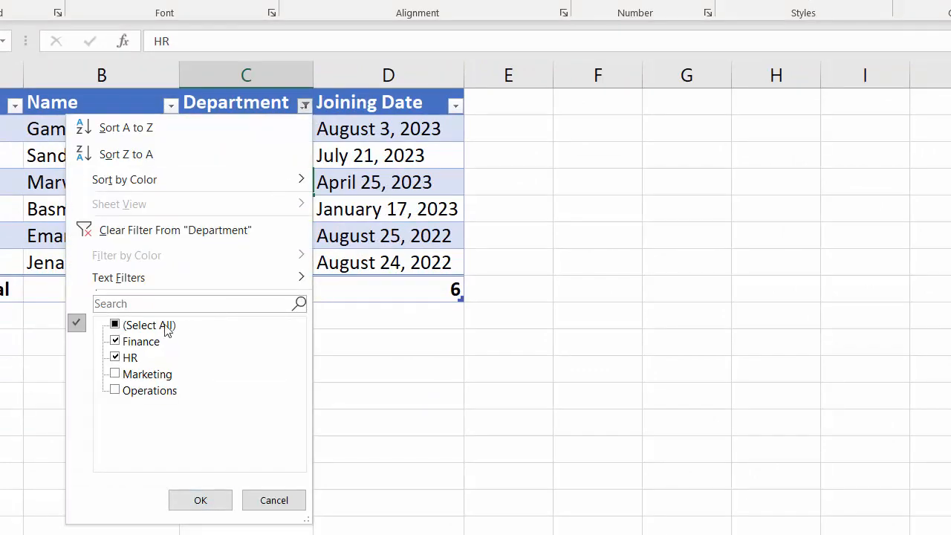
{"action": "left_click", "coordinate": [149, 228]}
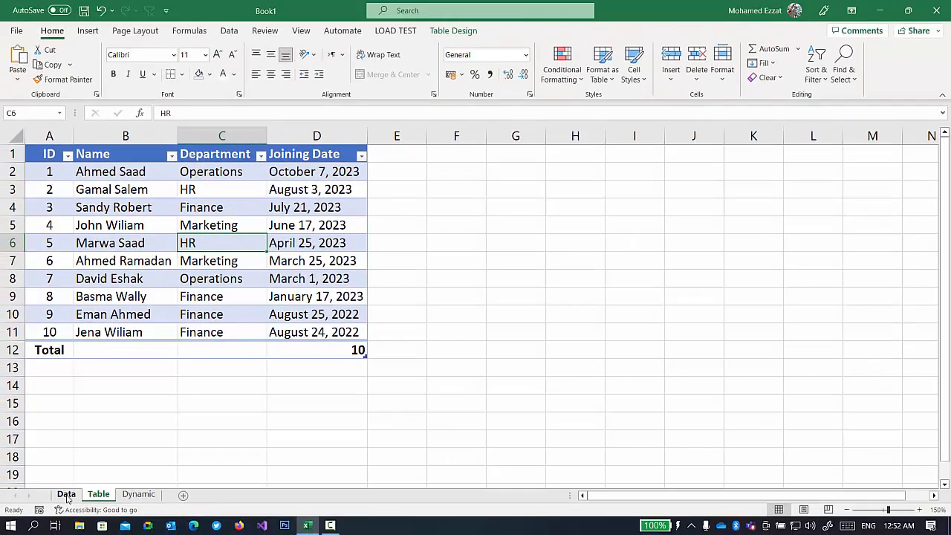
Format the range A1:D11 on the Data sheet as a table with headers, using the first blue Medium style
{"action": "left_click", "coordinate": [50, 529]}
{"action": "left_click", "coordinate": [200, 233]}
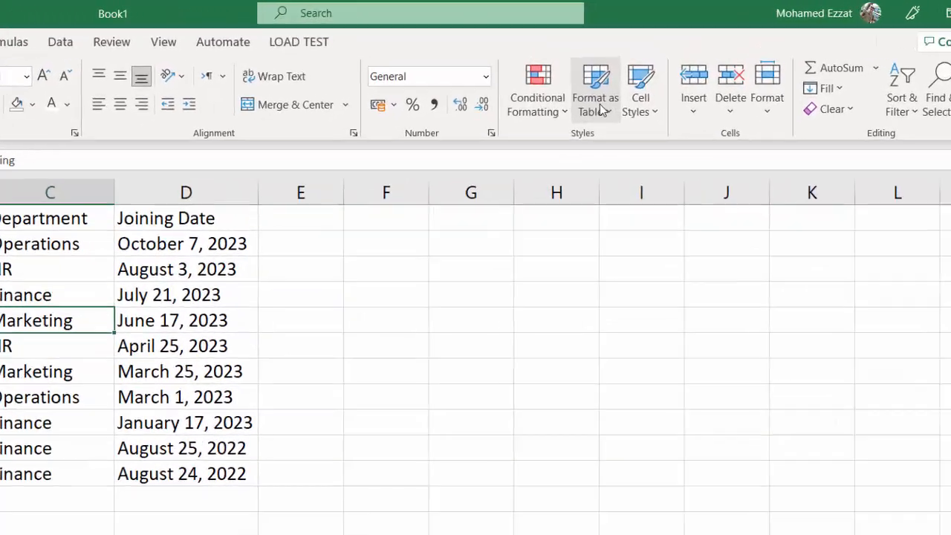
{"action": "left_click", "coordinate": [611, 78]}
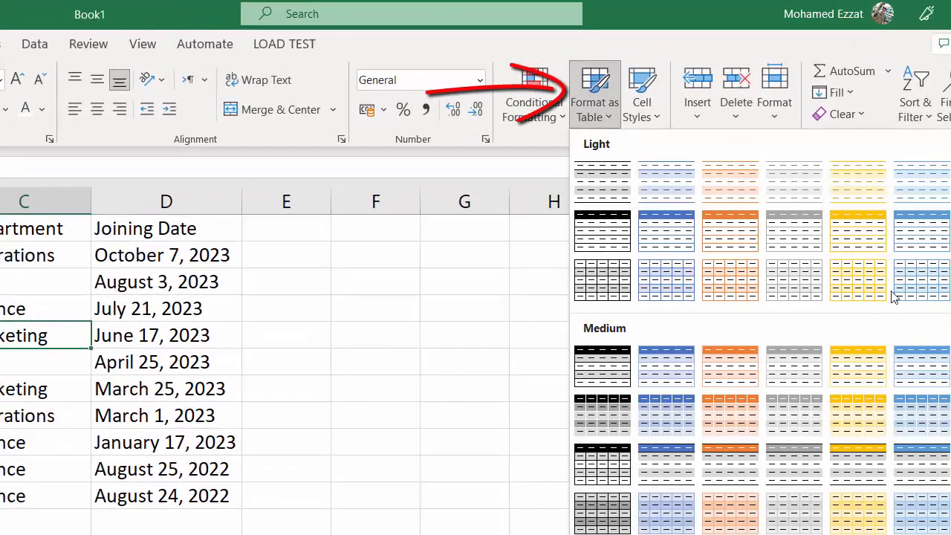
{"action": "left_click", "coordinate": [677, 382]}
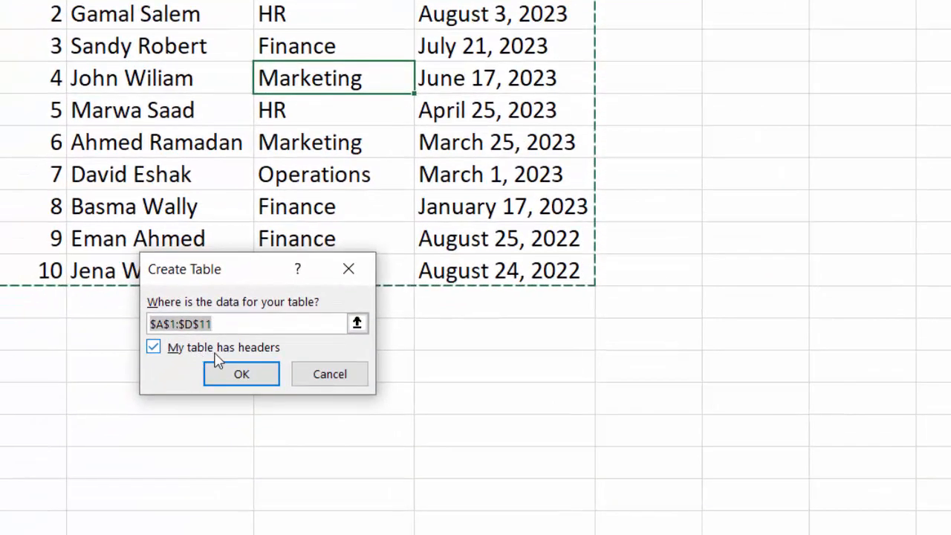
{"action": "left_click", "coordinate": [234, 374]}
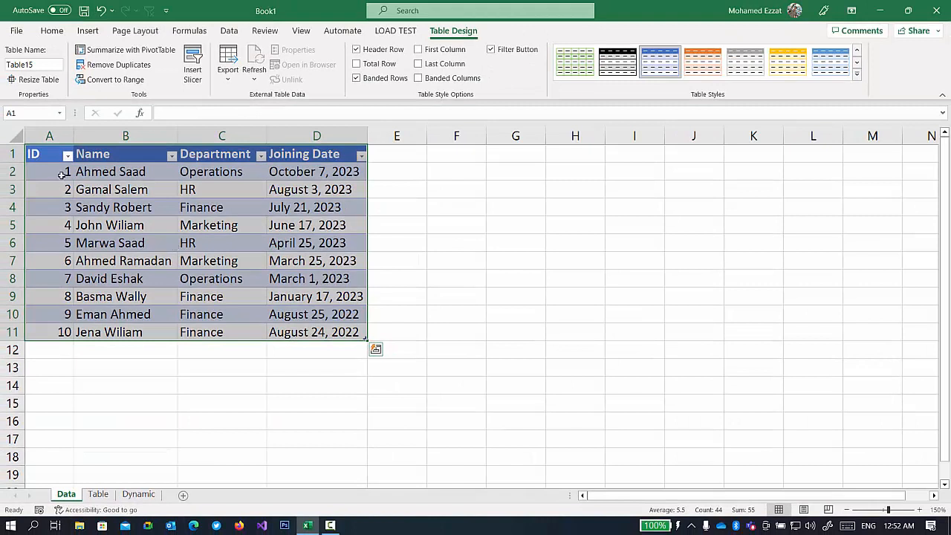
Delete the ID numbers in A2:A11 of the new table
{"action": "left_click_drag", "start_coordinate": [62, 173], "coordinate": [55, 322]}
{"action": "key", "text": "Delete"}
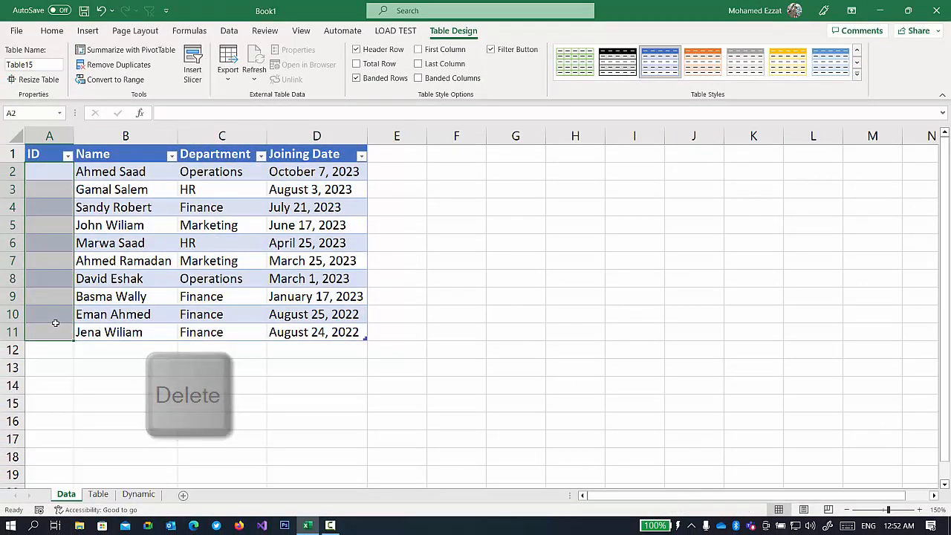
{"action": "left_click", "coordinate": [52, 31]}
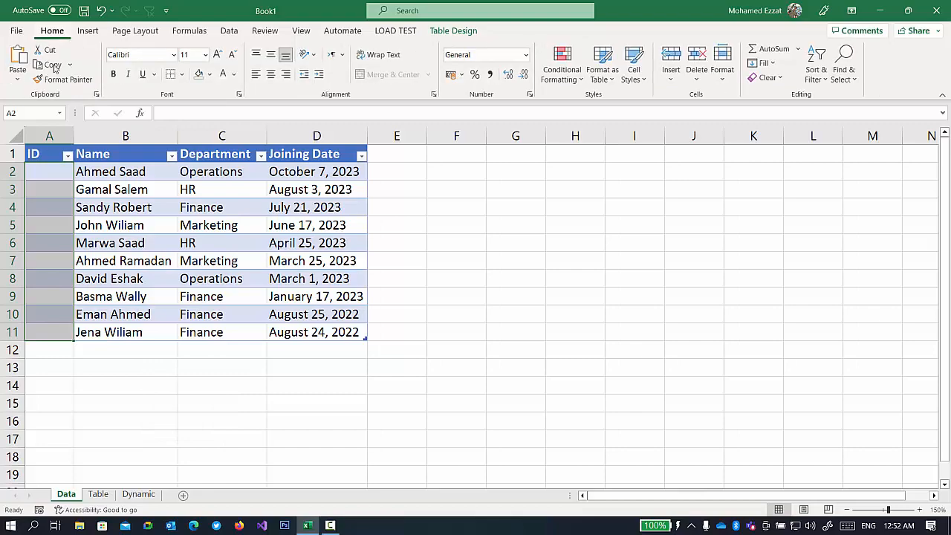
Enter 1 as the first ID in A2 and fill the series down to 10 in A11
{"action": "left_click", "coordinate": [53, 179]}
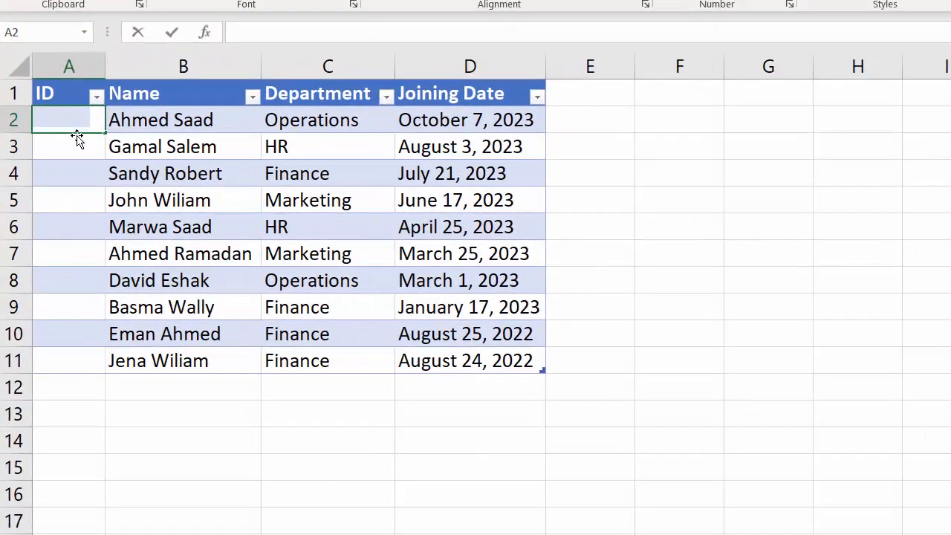
{"action": "type", "text": "1"}
{"action": "key", "text": "Return"}
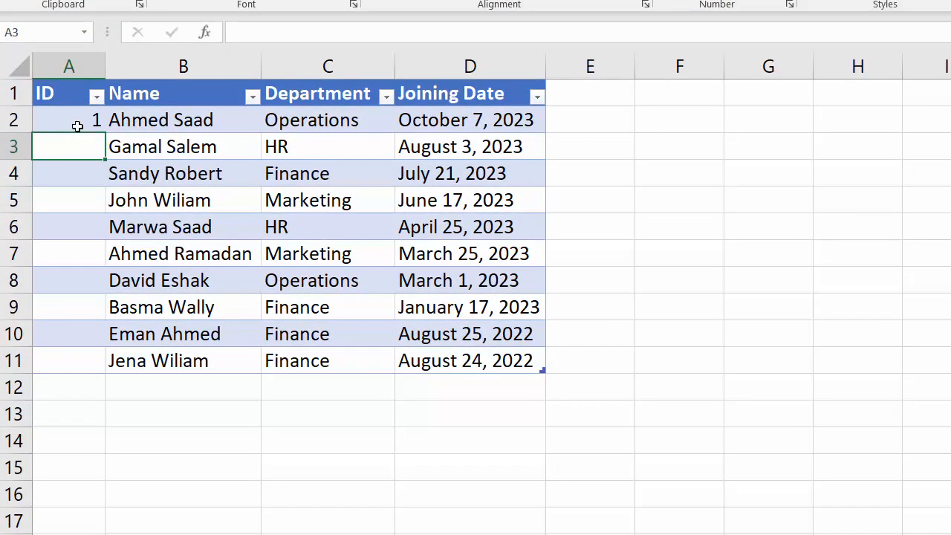
{"action": "key", "text": "Return"}
{"action": "left_click_drag", "start_coordinate": [78, 126], "coordinate": [89, 362]}
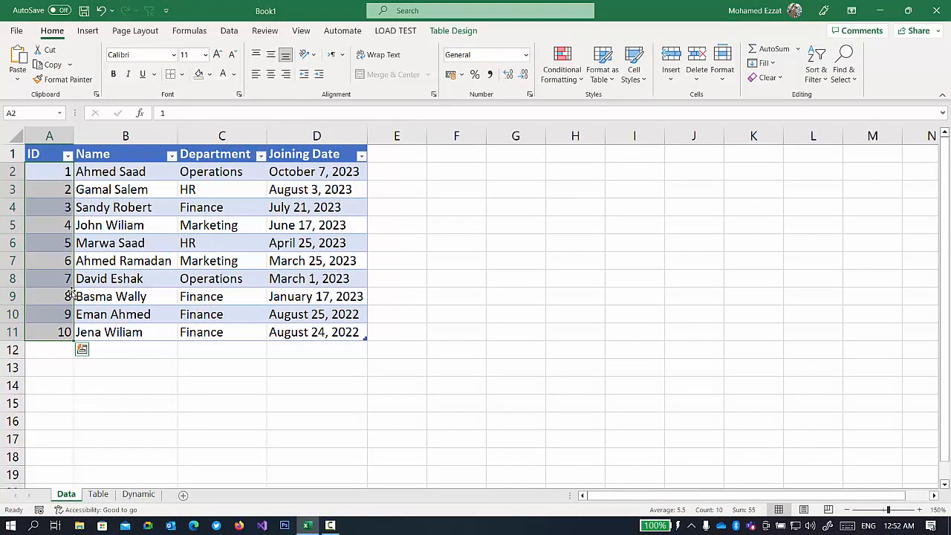
Filter the Department column to Finance and HR to check the ID numbering, and clear the filter again
{"action": "left_click", "coordinate": [261, 155]}
{"action": "left_click", "coordinate": [153, 302]}
{"action": "left_click", "coordinate": [152, 312]}
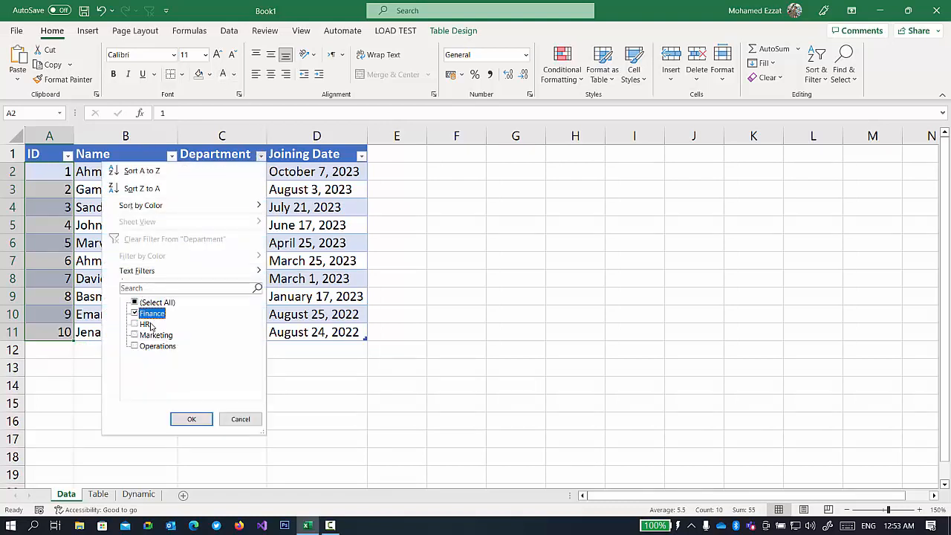
{"action": "left_click", "coordinate": [144, 324]}
{"action": "left_click", "coordinate": [187, 419]}
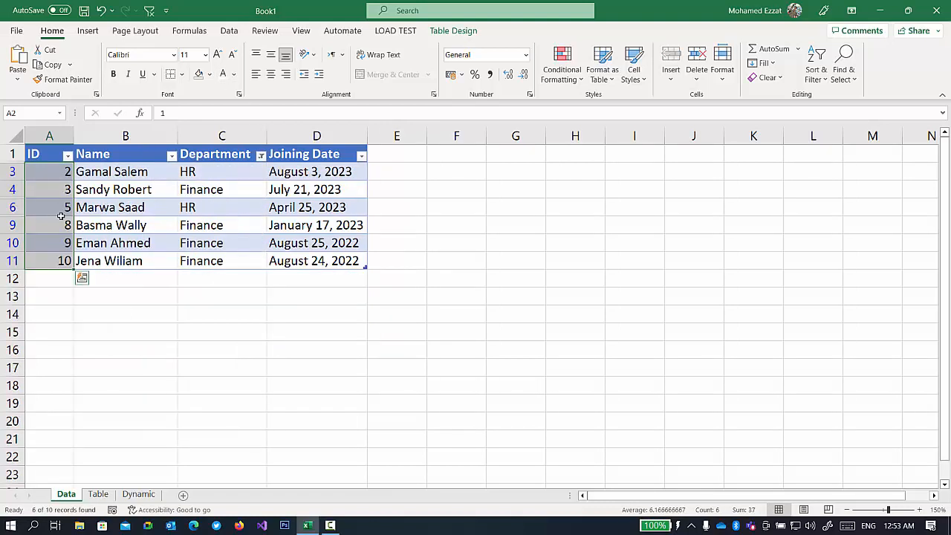
{"action": "left_click", "coordinate": [260, 155]}
{"action": "left_click", "coordinate": [139, 239]}
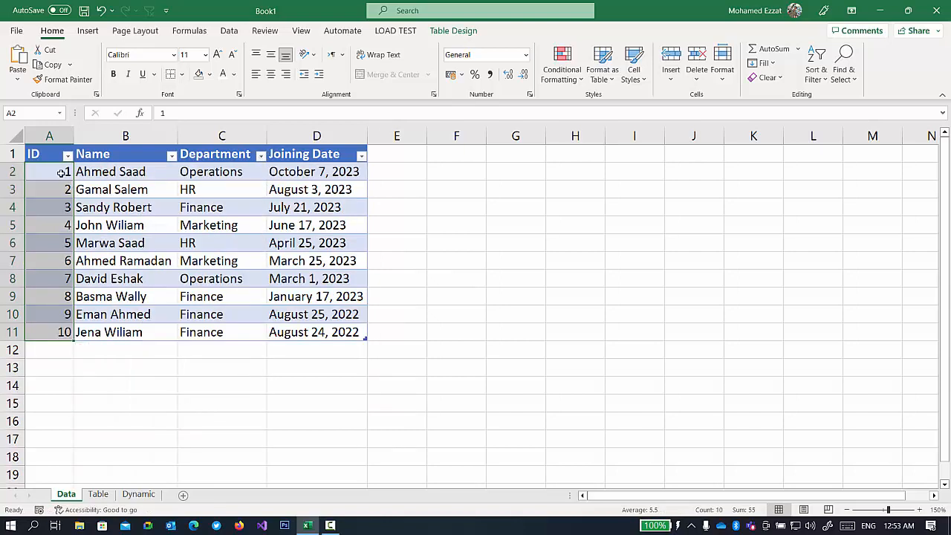
Delete the ID numbers in A2:A11 and enter 1 in A2
{"action": "left_click_drag", "start_coordinate": [63, 173], "coordinate": [58, 325]}
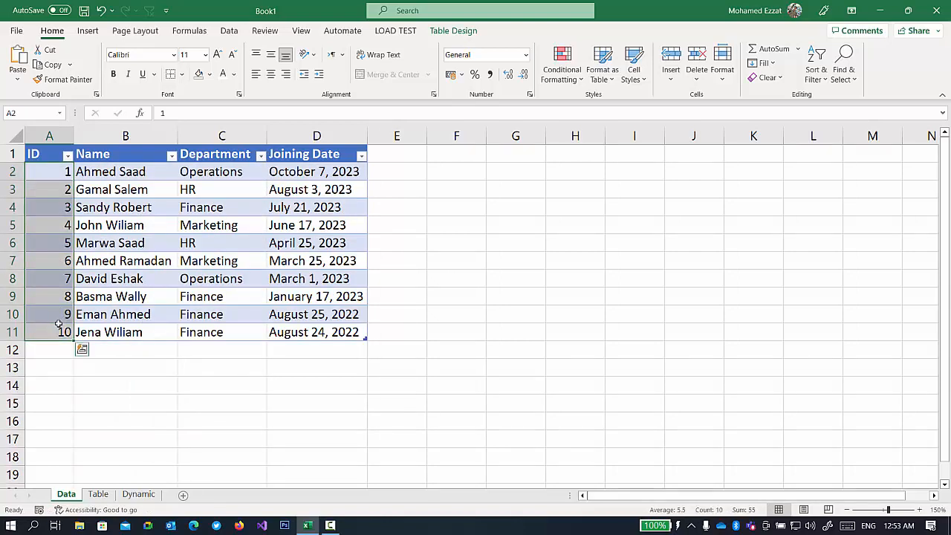
{"action": "key", "text": "Delete"}
{"action": "left_click", "coordinate": [53, 167]}
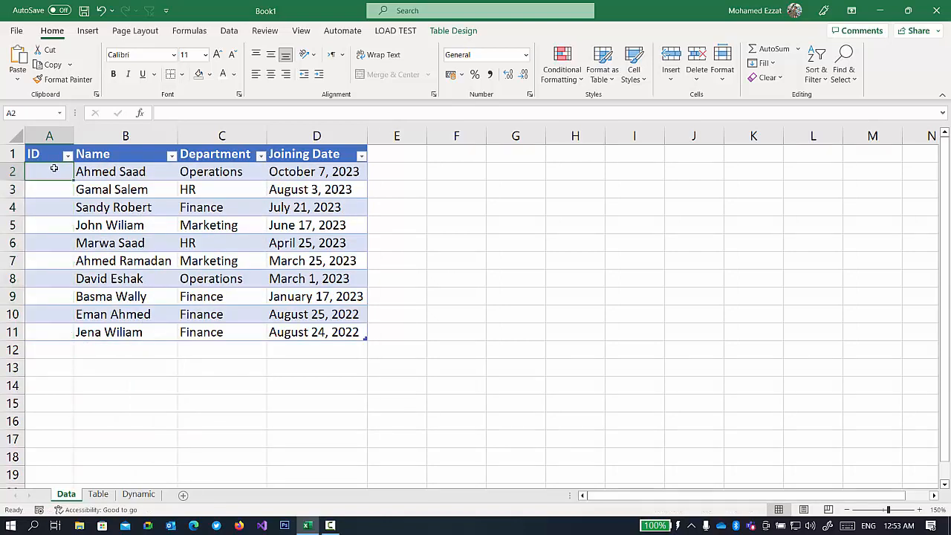
{"action": "type", "text": "1"}
{"action": "key", "text": "Return"}
Fill A2:A11 using a linear Series in columns with the Trend option enabled
{"action": "left_click_drag", "start_coordinate": [54, 167], "coordinate": [55, 334]}
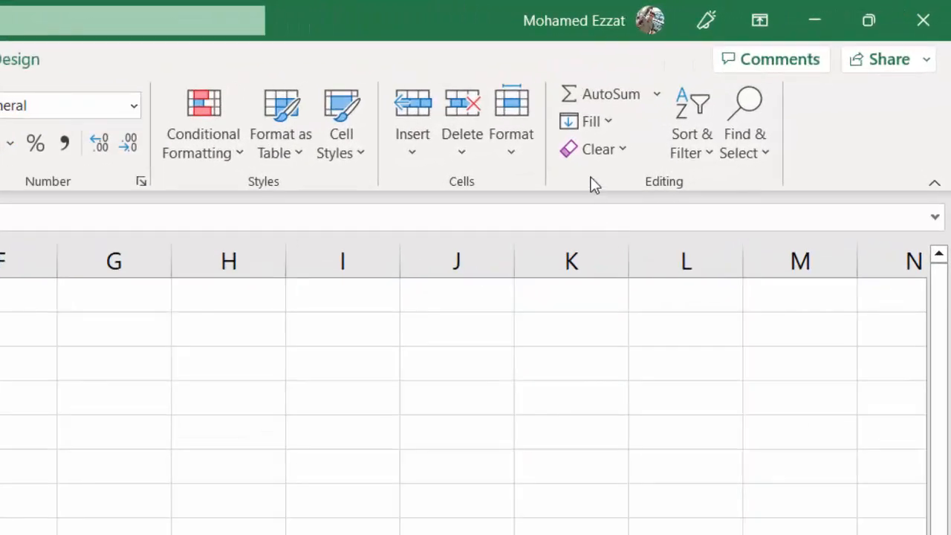
{"action": "left_click", "coordinate": [592, 126]}
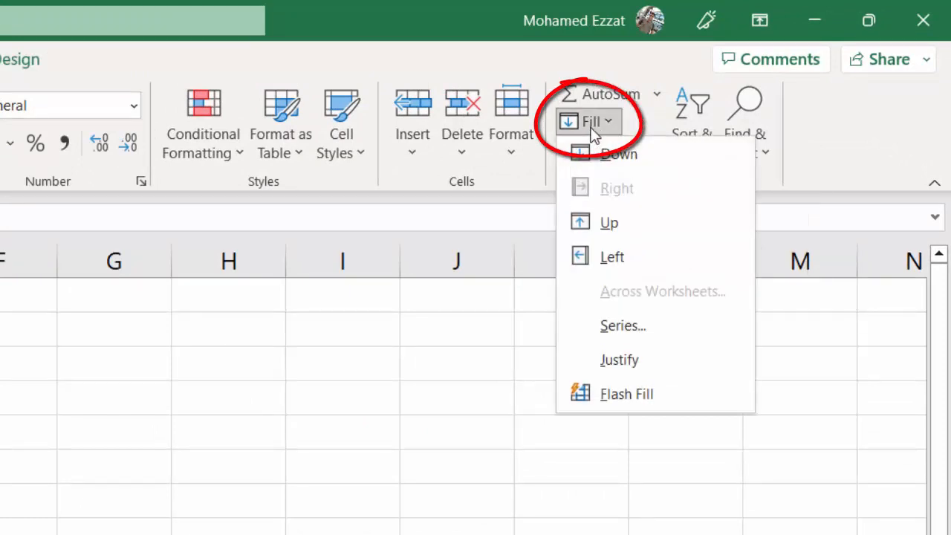
{"action": "left_click", "coordinate": [622, 326]}
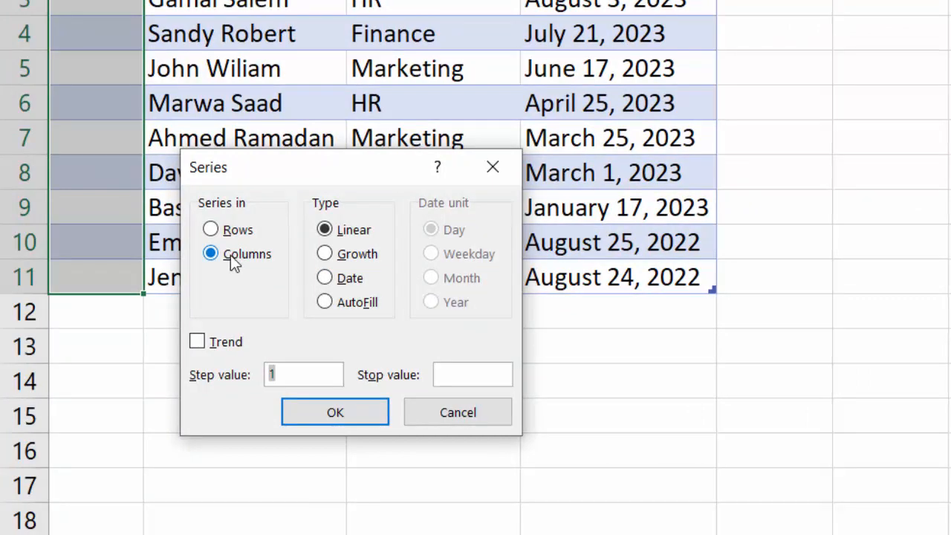
{"action": "left_click", "coordinate": [230, 255]}
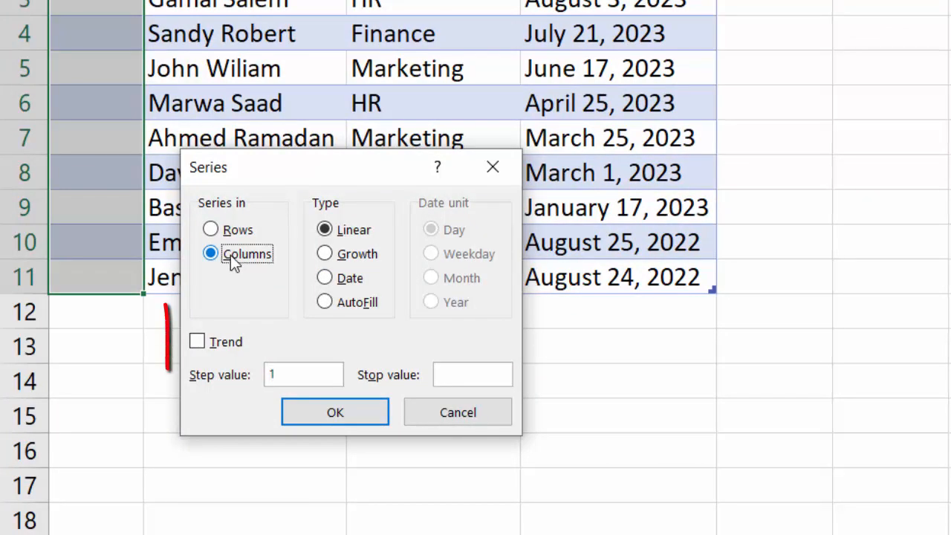
{"action": "left_click", "coordinate": [222, 342]}
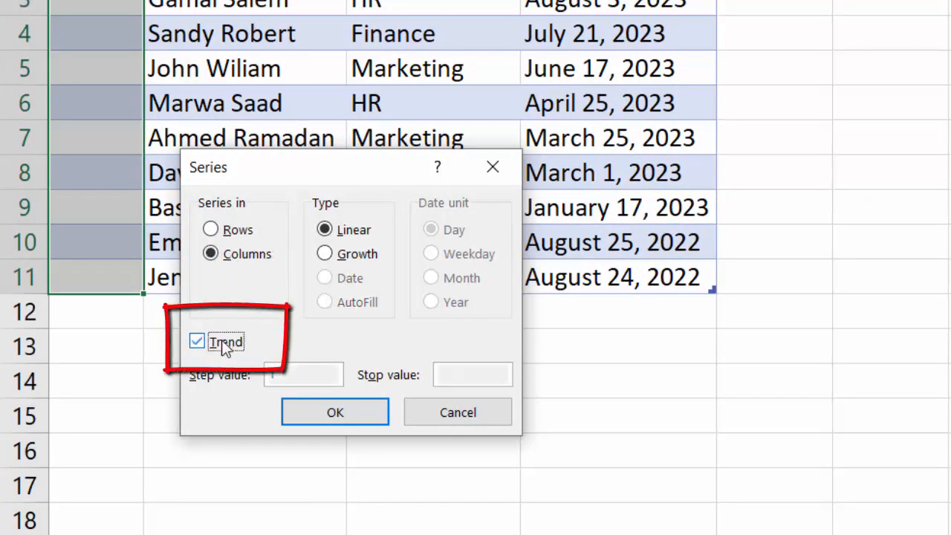
{"action": "left_click", "coordinate": [301, 421]}
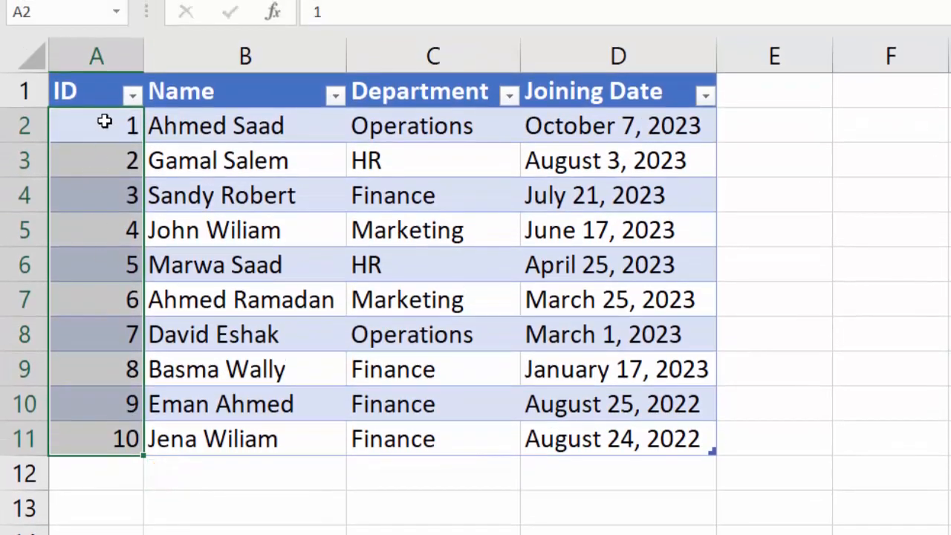
Clear the ID cells A2:A11 and enter 1 as the first ID
{"action": "left_click_drag", "start_coordinate": [101, 121], "coordinate": [109, 424]}
{"action": "key", "text": "Delete"}
{"action": "type", "text": "1"}
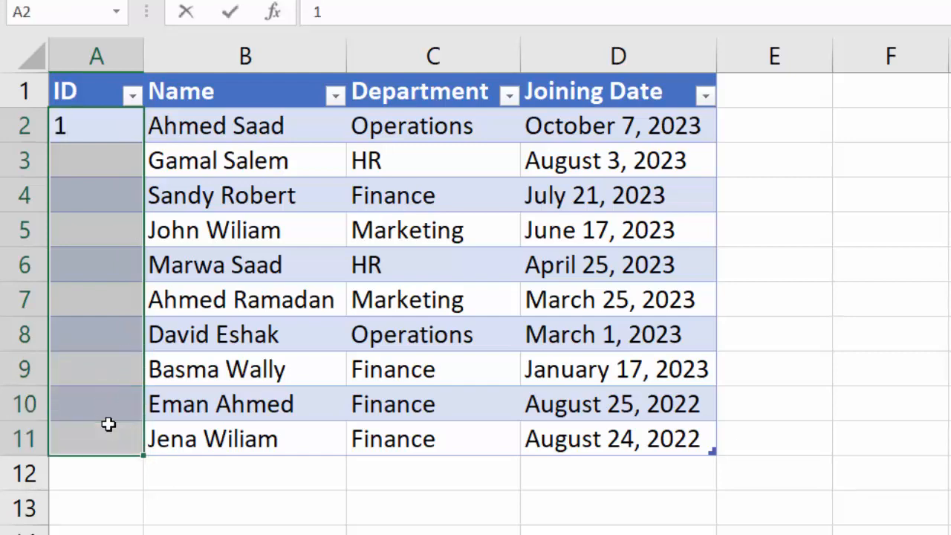
{"action": "key", "text": "Return"}
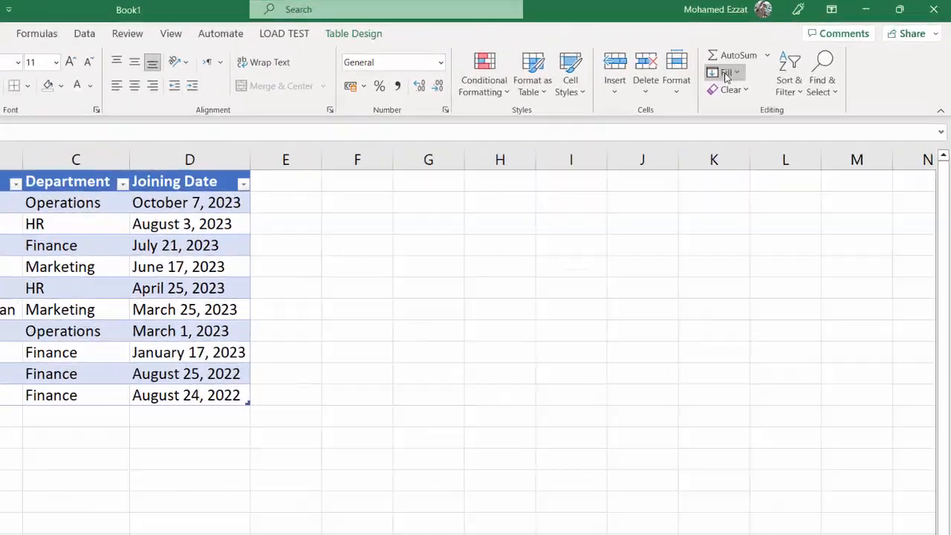
Fill the ID column with a linear Series in columns, using step value 1 and stop value 10
{"action": "left_click", "coordinate": [725, 73]}
{"action": "left_click", "coordinate": [754, 199]}
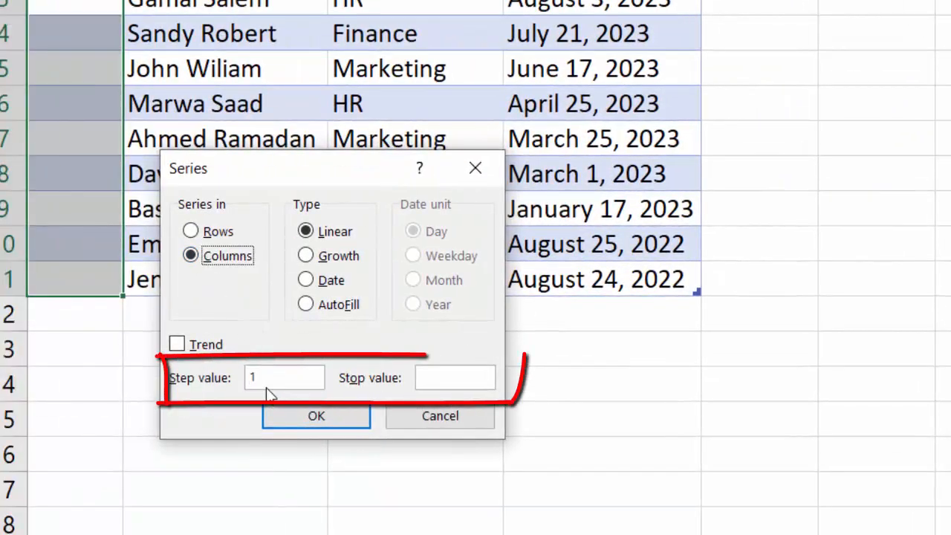
{"action": "left_click", "coordinate": [94, 511]}
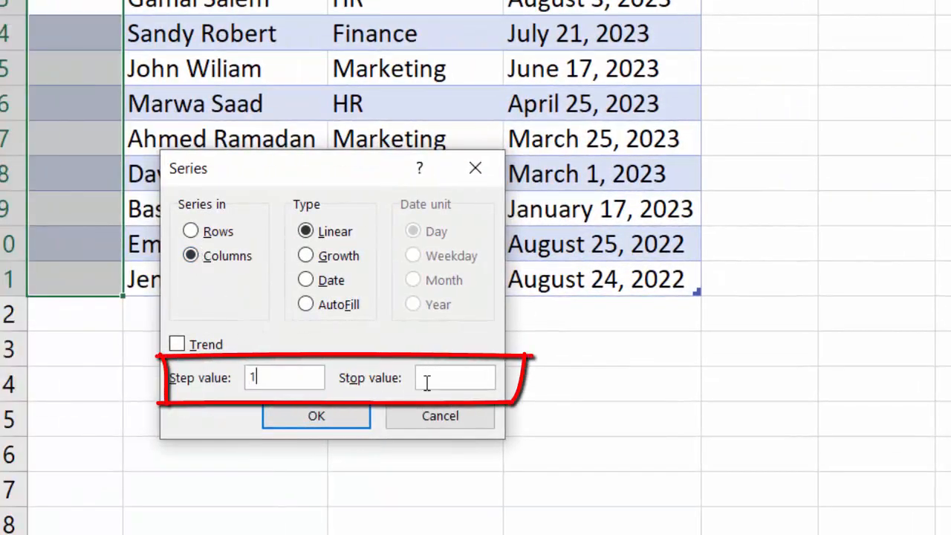
{"action": "type", "text": "10"}
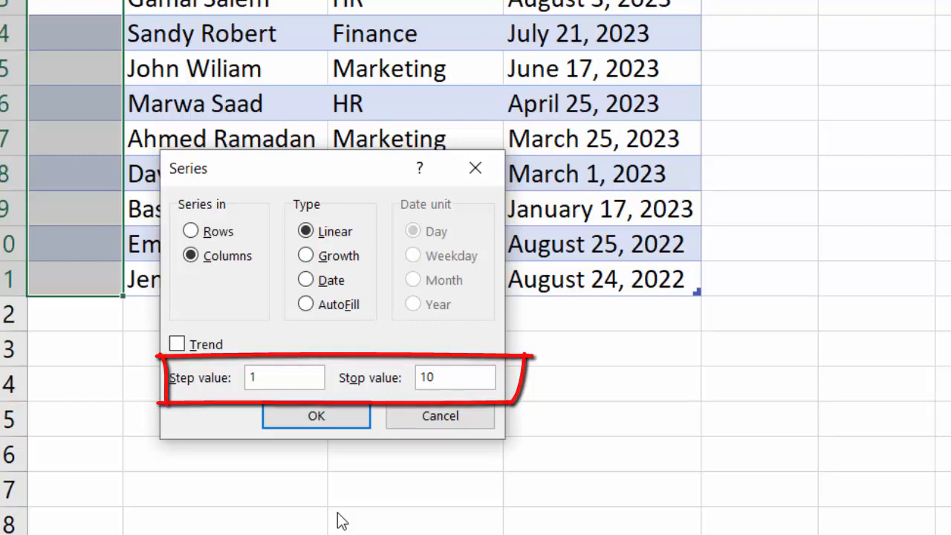
{"action": "key", "text": "Return"}
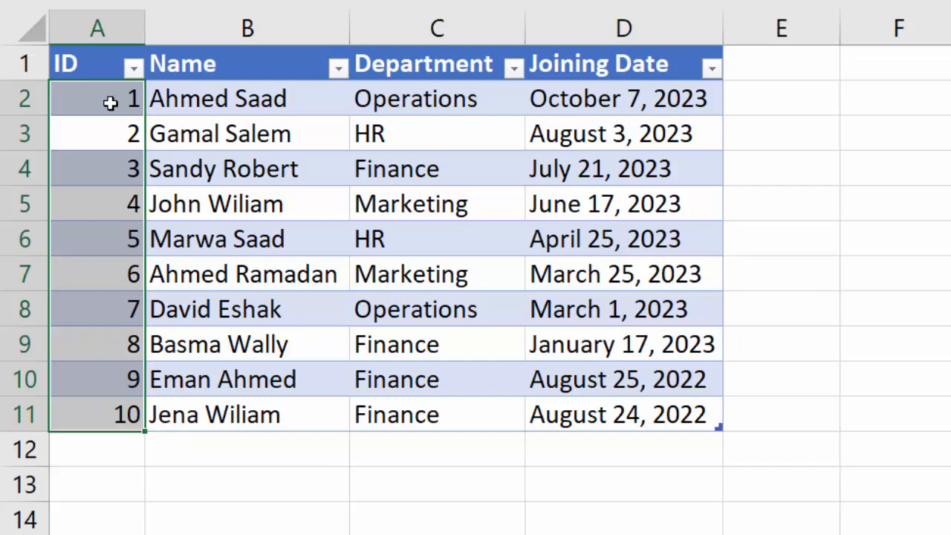
{"action": "left_click", "coordinate": [111, 103]}
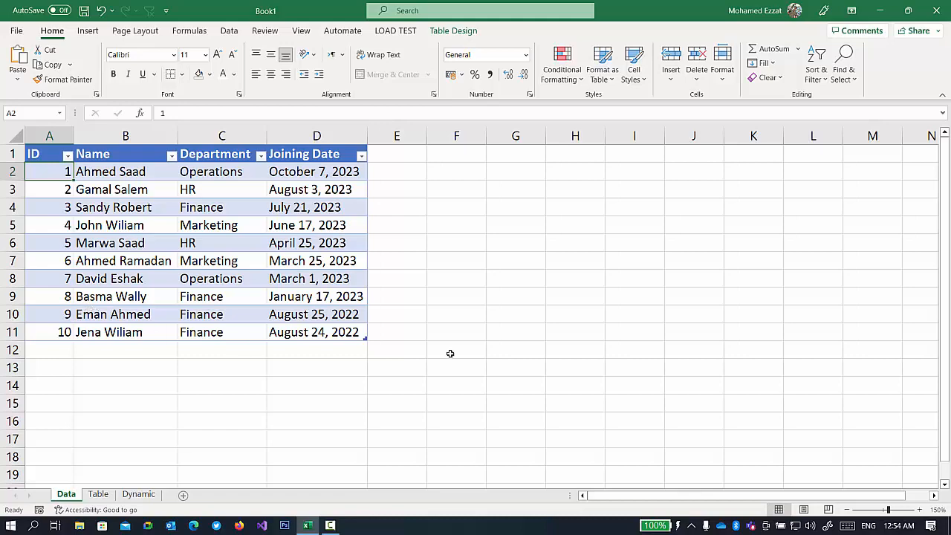
Add a total row to the table
{"action": "left_click", "coordinate": [314, 275]}
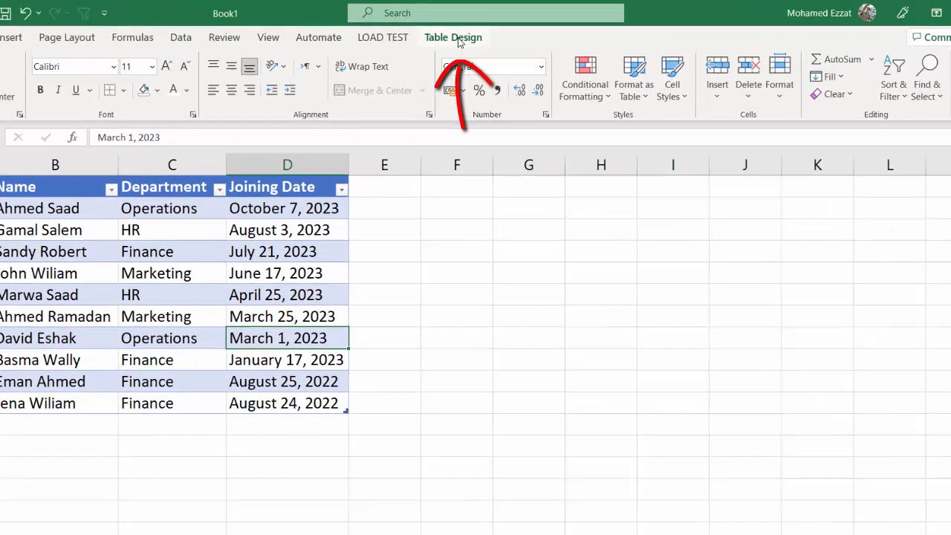
{"action": "left_click", "coordinate": [453, 31]}
{"action": "left_click", "coordinate": [347, 115]}
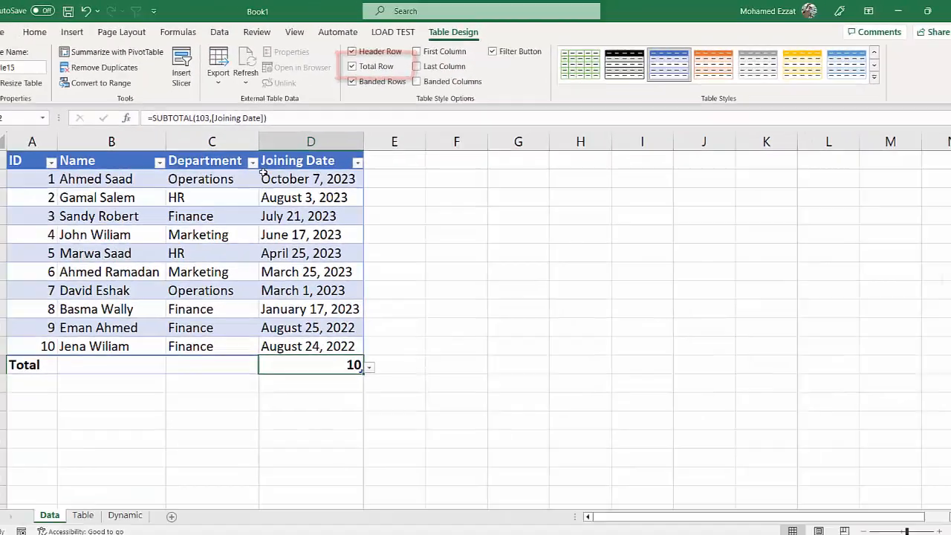
Filter the Department column to Finance and HR to check the ID numbering, and clear the filter again
{"action": "left_click", "coordinate": [191, 212]}
{"action": "left_click", "coordinate": [49, 411]}
{"action": "left_click", "coordinate": [147, 313]}
{"action": "left_click", "coordinate": [148, 324]}
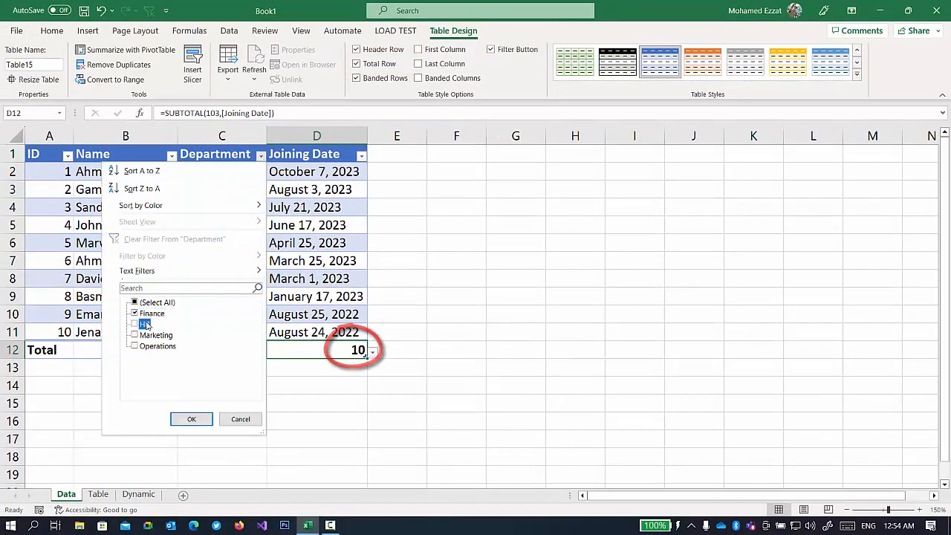
{"action": "left_click", "coordinate": [191, 418]}
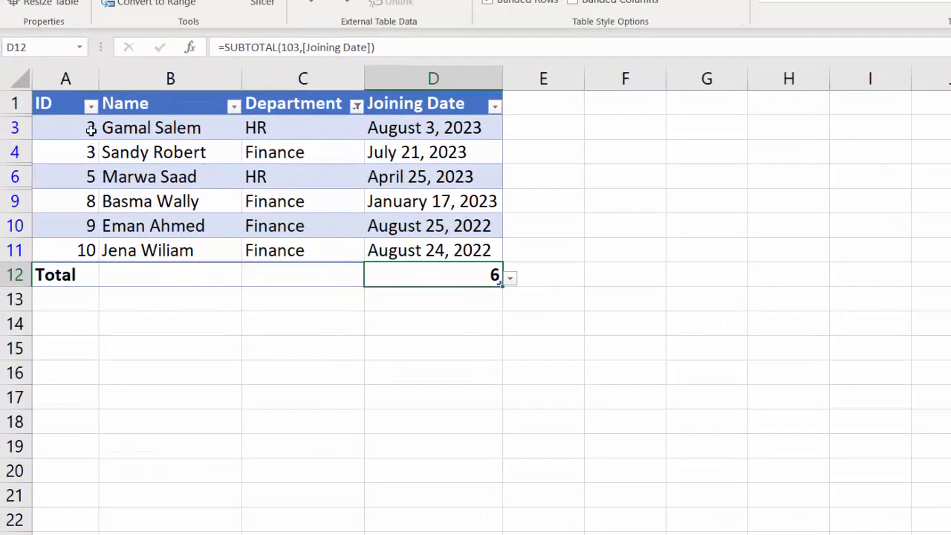
{"action": "left_click_drag", "start_coordinate": [89, 128], "coordinate": [86, 250]}
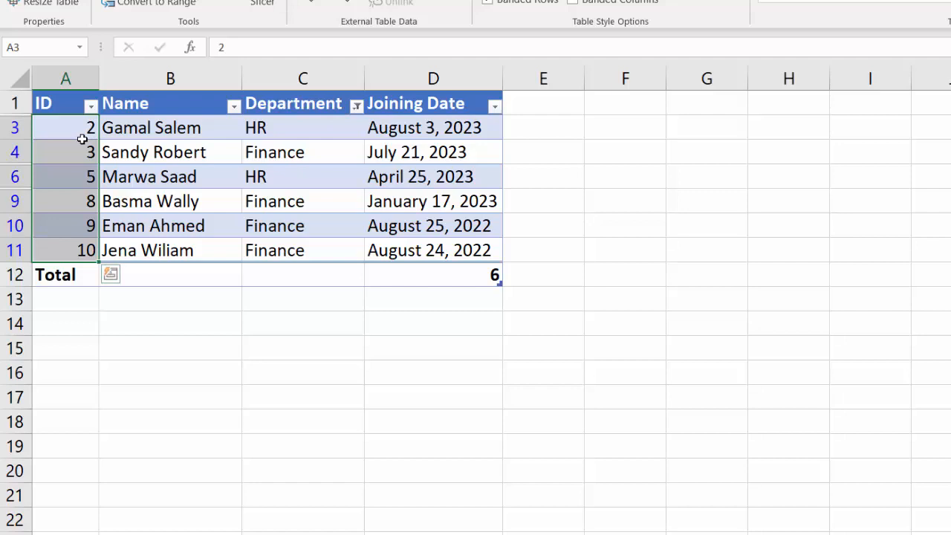
{"action": "left_click", "coordinate": [356, 106]}
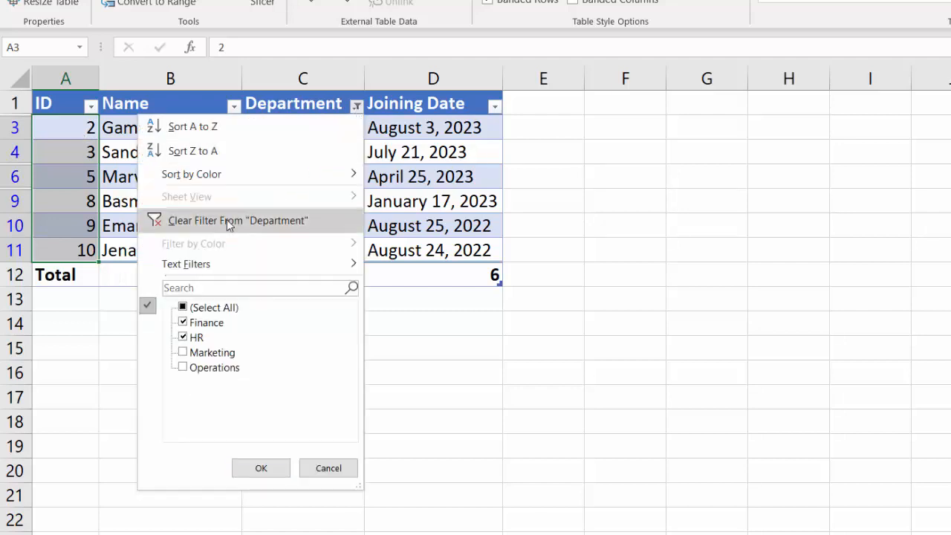
{"action": "left_click", "coordinate": [228, 221]}
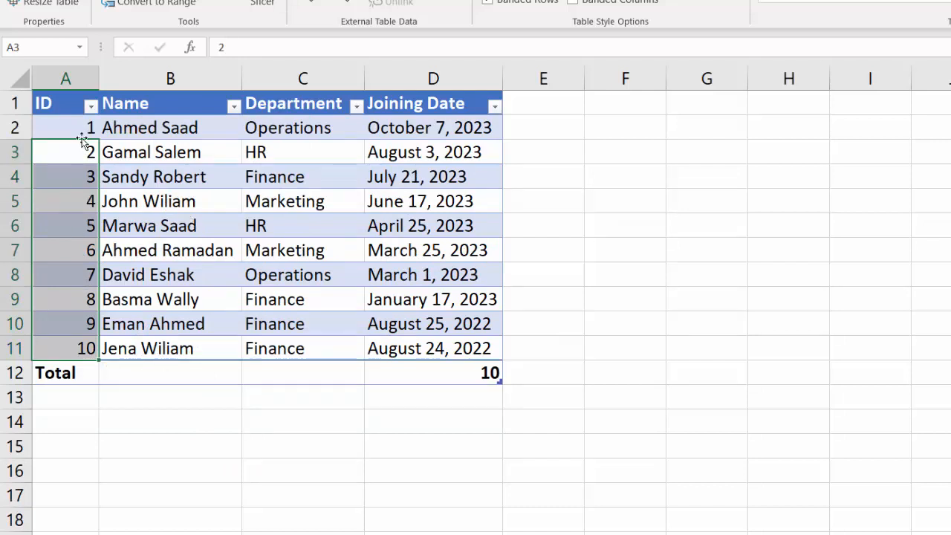
Delete the ID numbers in A2:A11 and switch the sheet to showing formulas
{"action": "left_click_drag", "start_coordinate": [78, 129], "coordinate": [80, 349]}
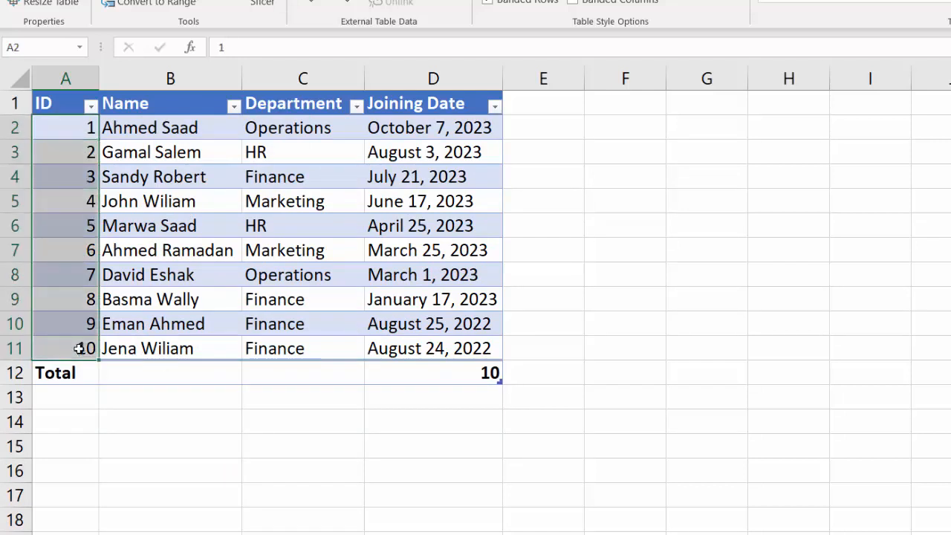
{"action": "key", "text": "Delete"}
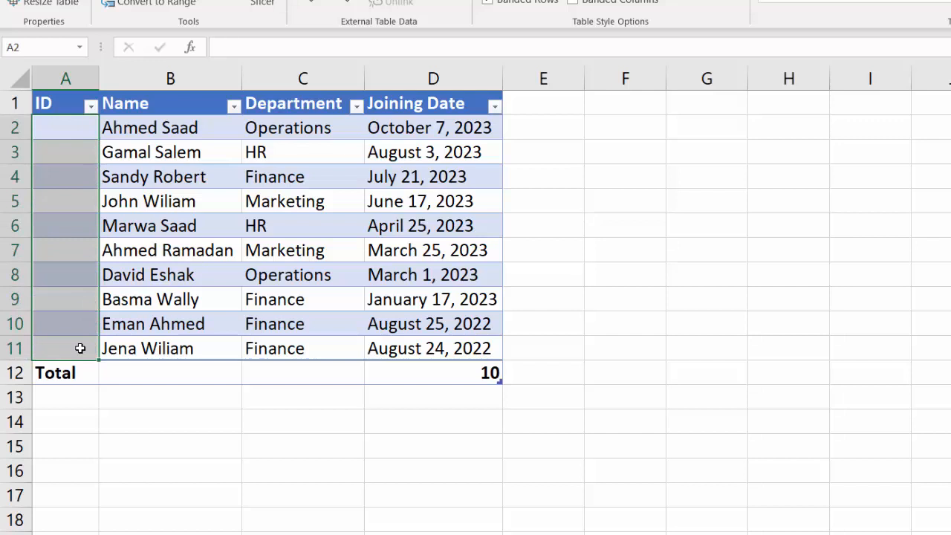
{"action": "left_click", "coordinate": [82, 136]}
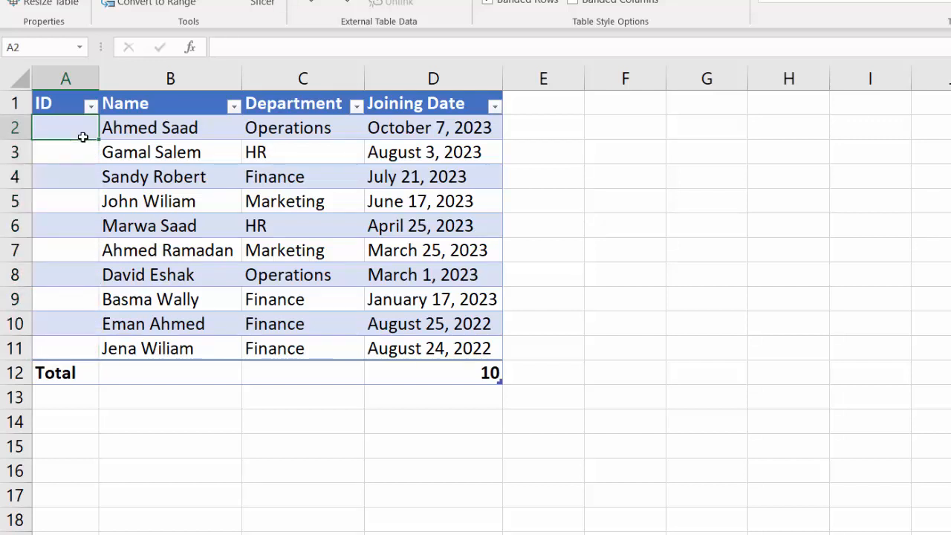
{"action": "key", "text": "ctrl+grave"}
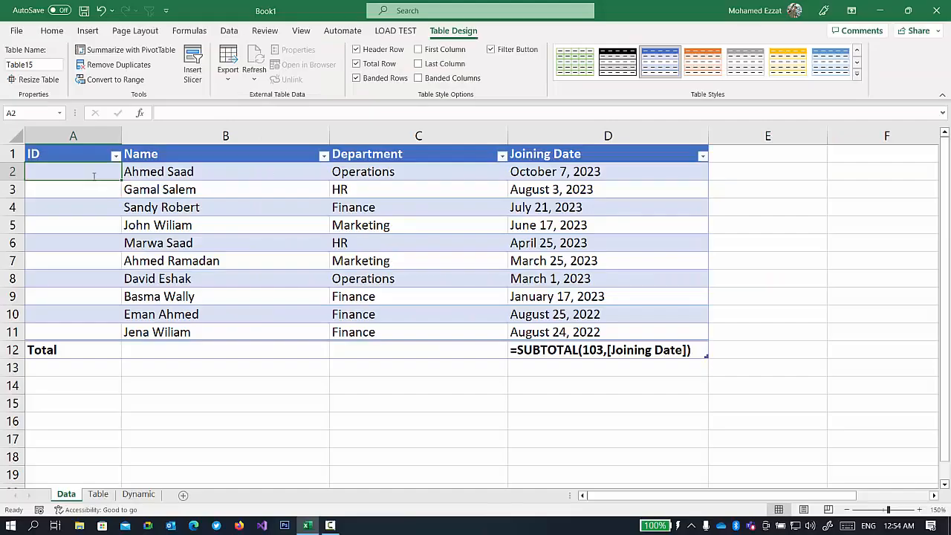
Begin a SUBTOTAL formula in A2 with function number 3 (COUNTA) as its first argument
{"action": "type", "text": "="}
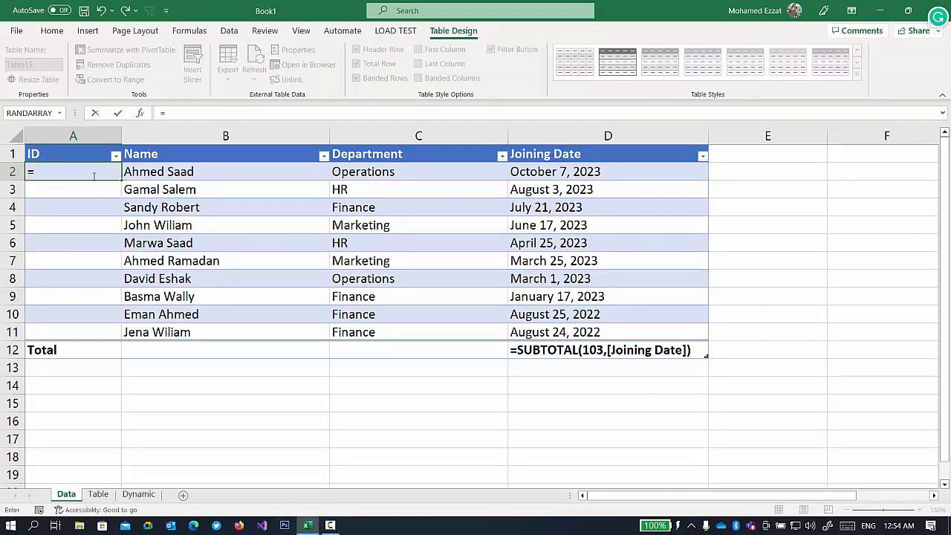
{"action": "type", "text": "sub"}
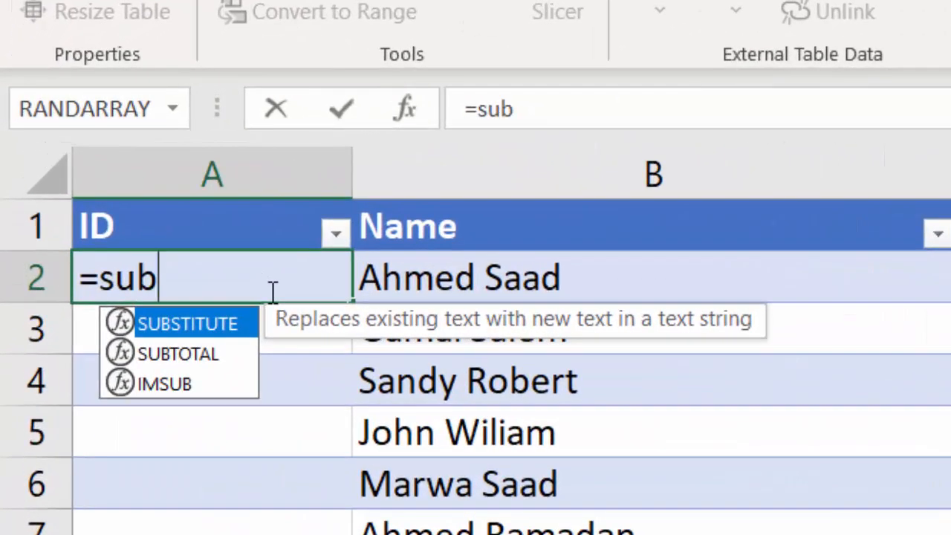
{"action": "key", "text": "Down"}
{"action": "key", "text": "Tab"}
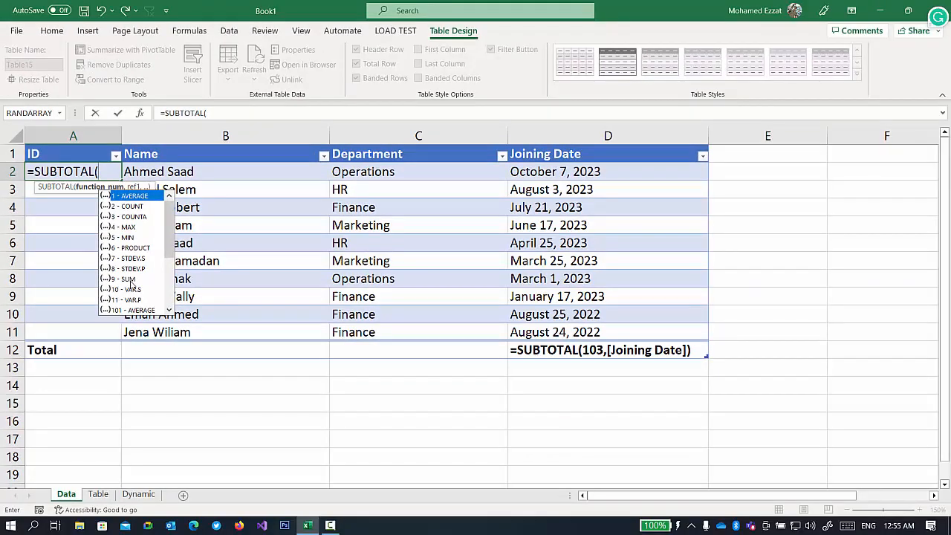
{"action": "left_click", "coordinate": [144, 217]}
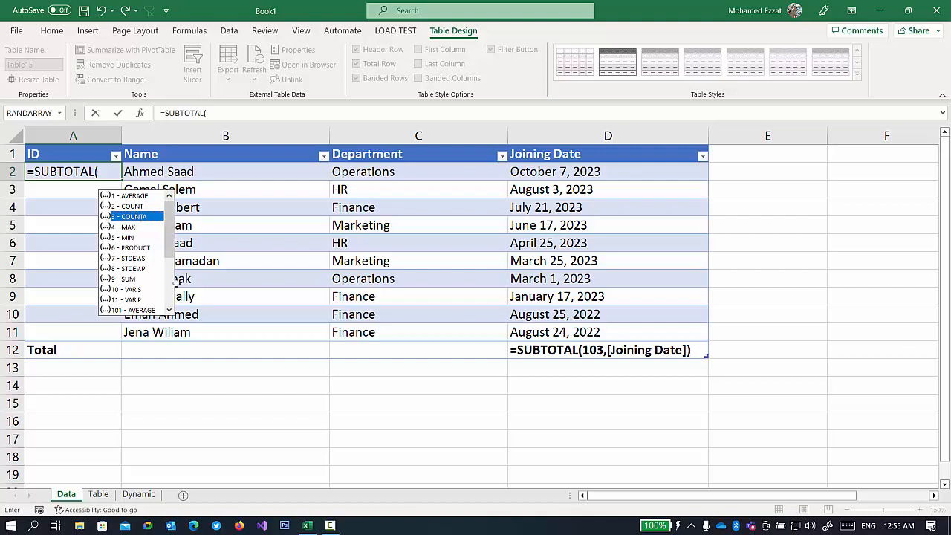
{"action": "double_click", "coordinate": [139, 216]}
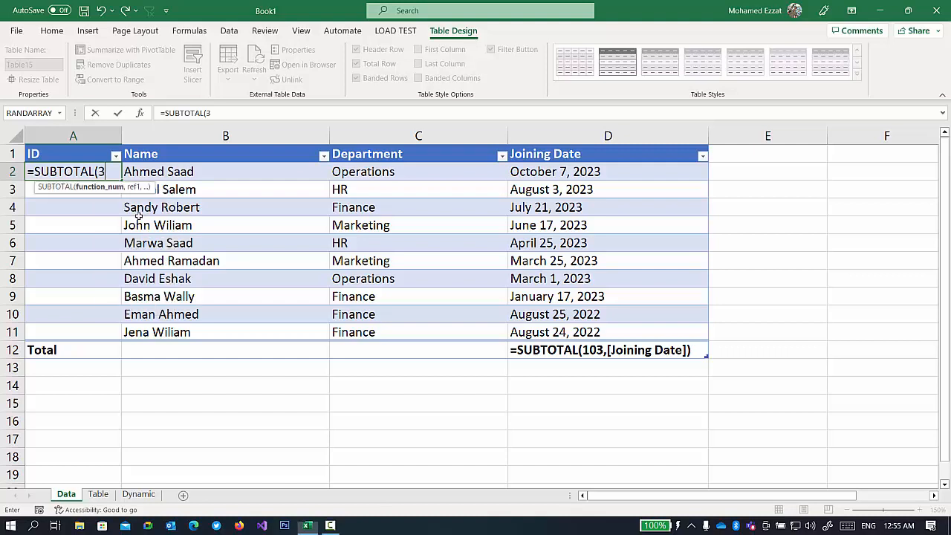
{"action": "type", "text": ","}
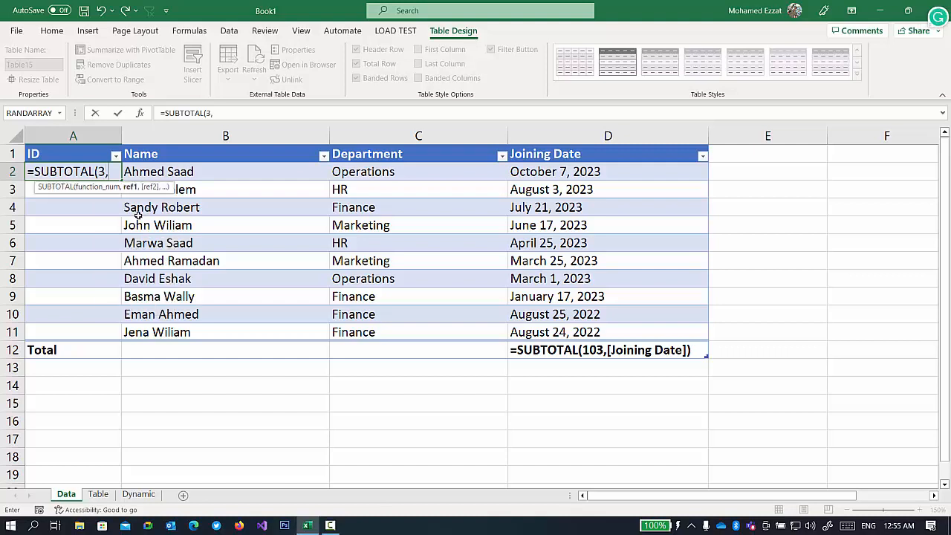
{"action": "key", "text": "BackSpace"}
{"action": "type", "text": ","}
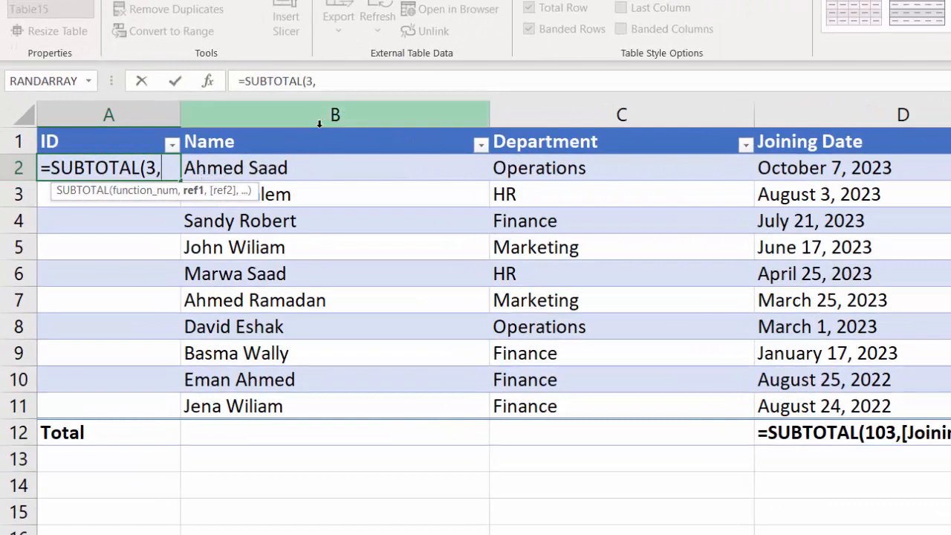
Enter B2 as the start of the counted range, trying the absolute form $B$2 and reverting it to the relative reference
{"action": "type", "text": "b2"}
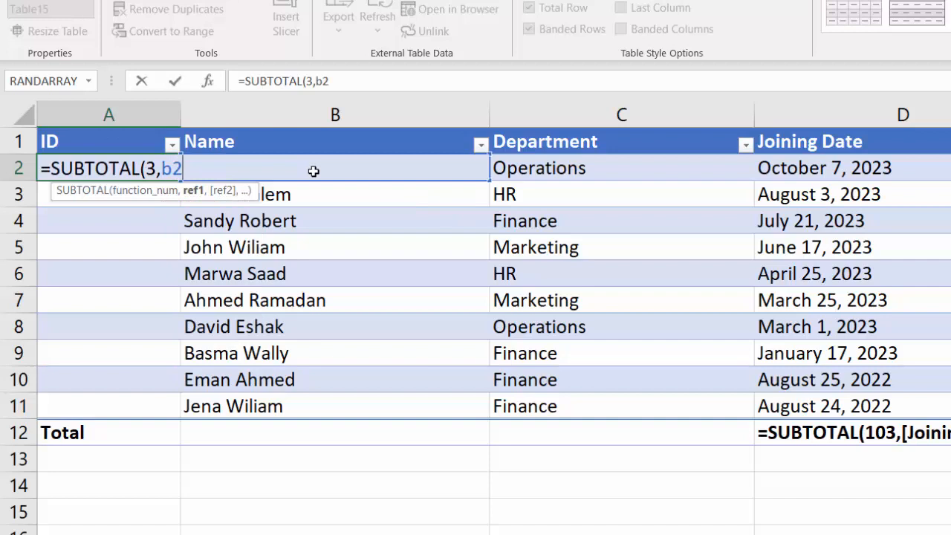
{"action": "key", "text": "F4"}
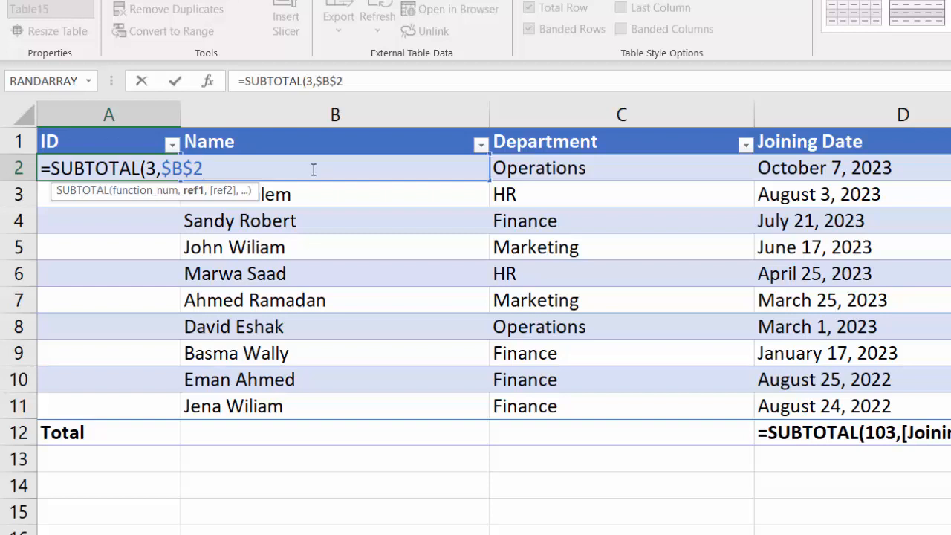
{"action": "key", "text": "BackSpace"}
{"action": "key", "text": "BackSpace"}
{"action": "key", "text": "BackSpace"}
{"action": "key", "text": "BackSpace"}
{"action": "type", "text": "b2"}
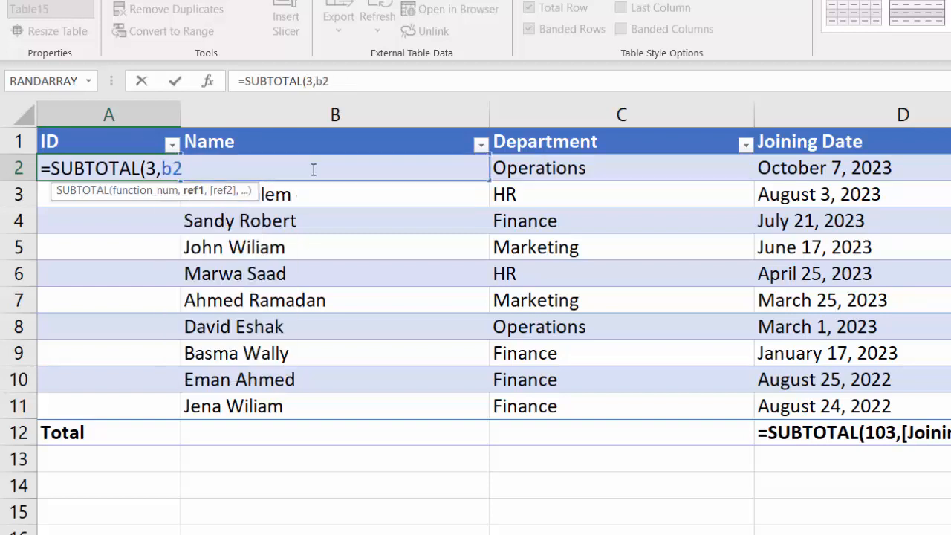
{"action": "type", "text": ":"}
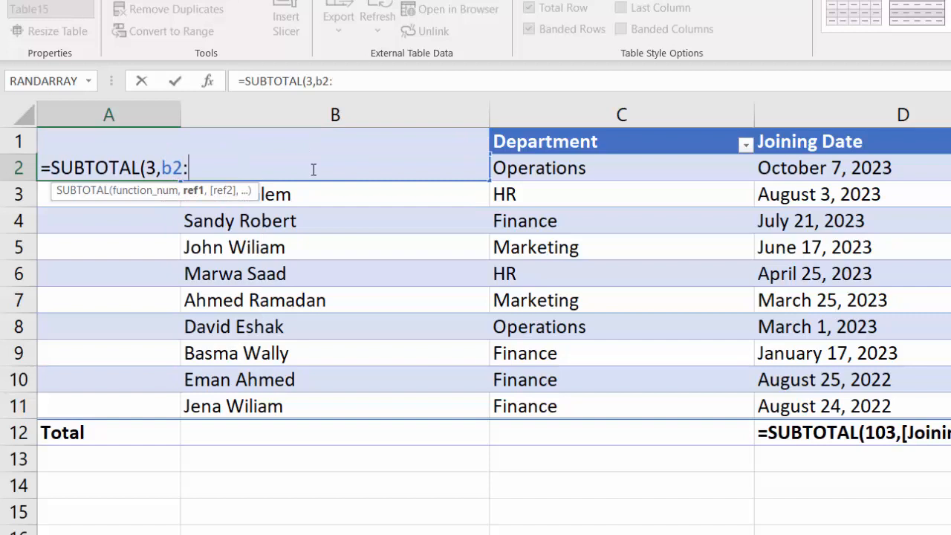
{"action": "left_click", "coordinate": [494, 165]}
{"action": "left_click", "coordinate": [469, 177]}
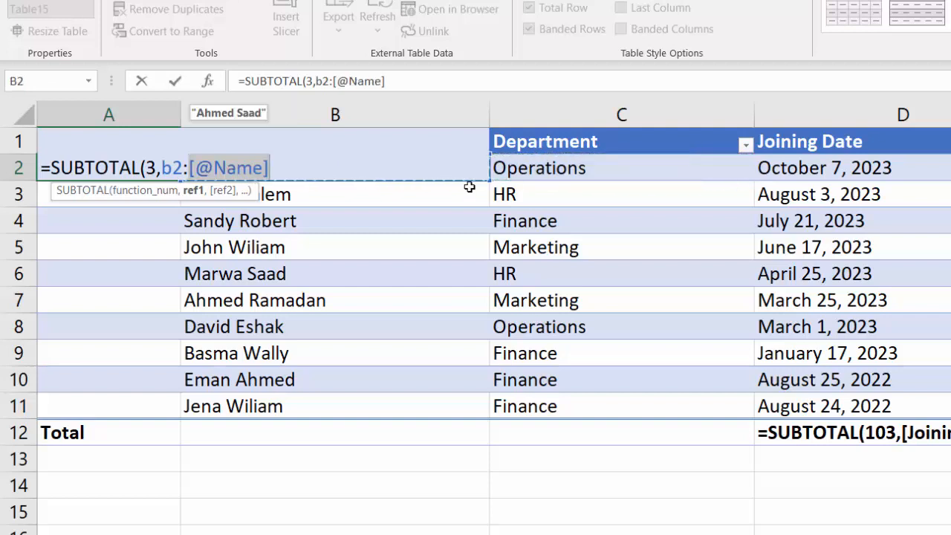
{"action": "left_click", "coordinate": [278, 165]}
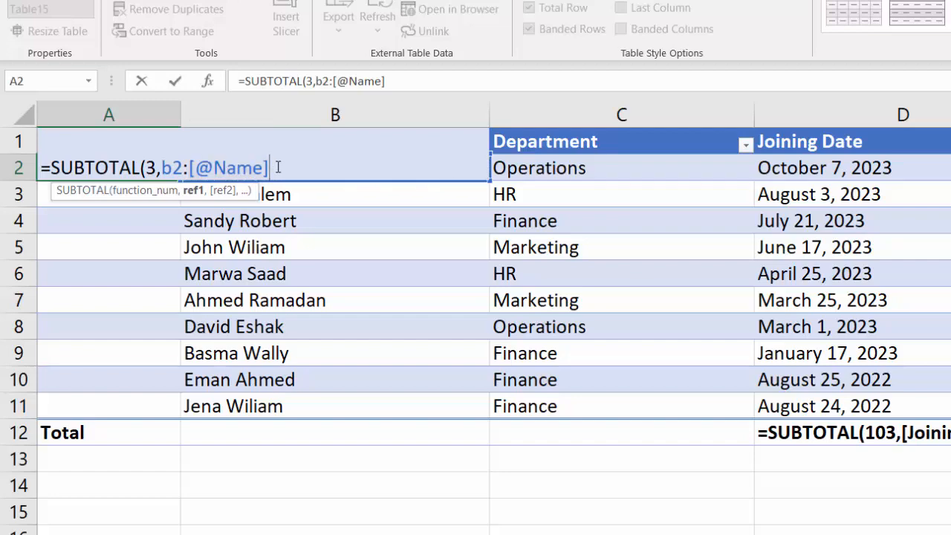
{"action": "type", "text": ")"}
{"action": "key", "text": "Return"}
{"action": "key", "text": "Up"}
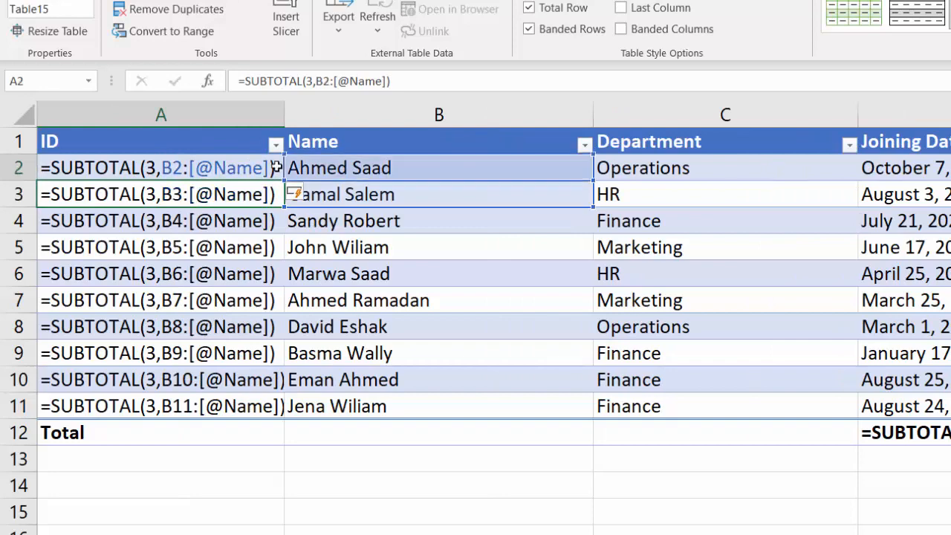
Switch the sheet back to showing values and check the ID formulas in A3:A6
{"action": "key", "text": "ctrl+grave"}
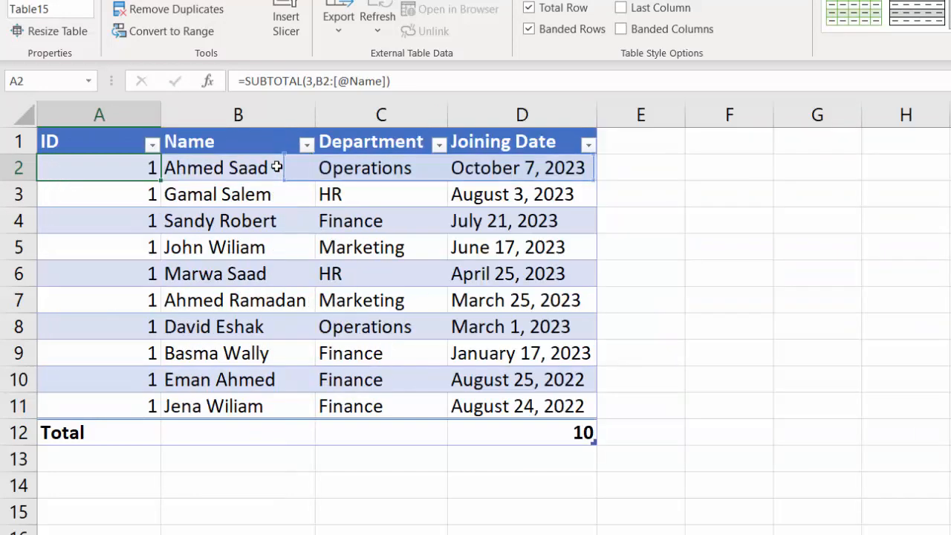
{"action": "left_click", "coordinate": [138, 194]}
{"action": "left_click", "coordinate": [141, 220]}
{"action": "left_click", "coordinate": [144, 247]}
{"action": "left_click", "coordinate": [143, 270]}
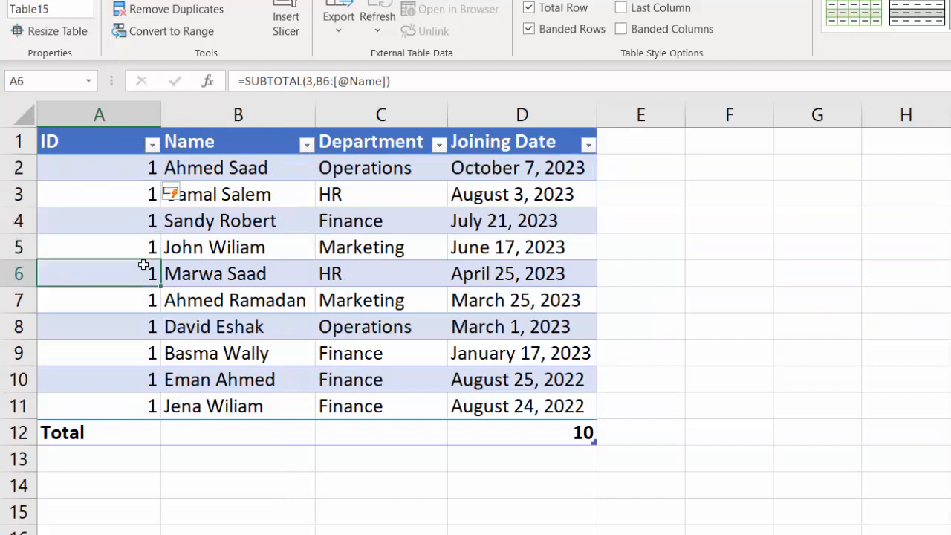
Examine the range references in the SUBTOTAL formulas of A2 and A3, leaving both formulas as they are
{"action": "left_click", "coordinate": [140, 176]}
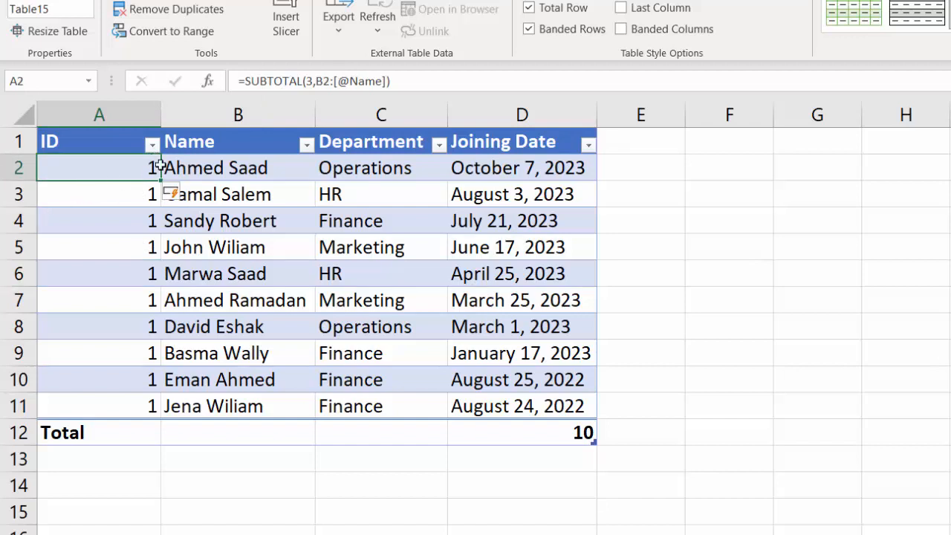
{"action": "left_click", "coordinate": [334, 81]}
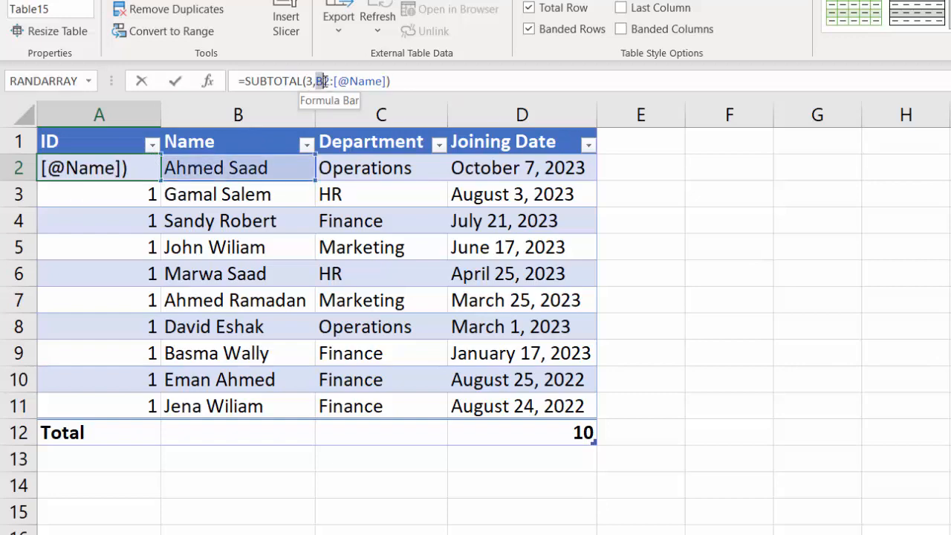
{"action": "left_click", "coordinate": [395, 81]}
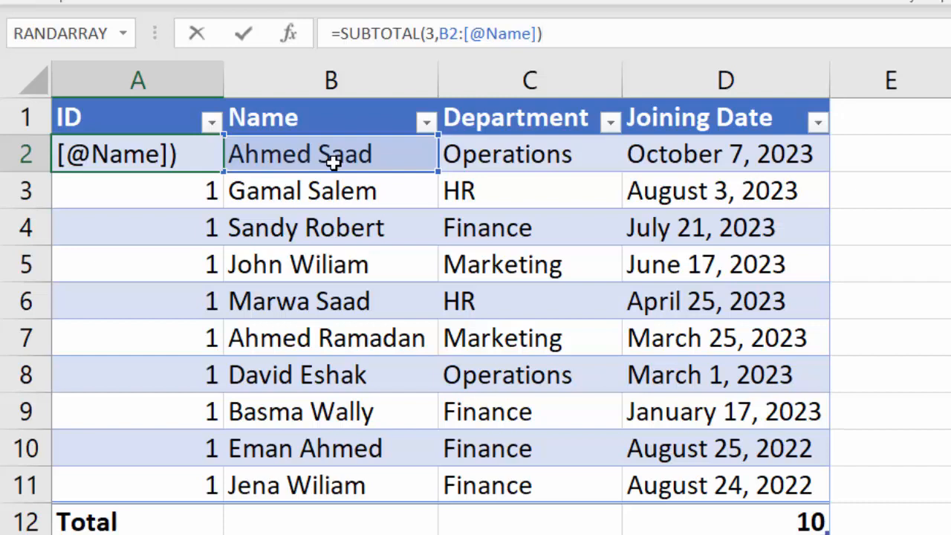
{"action": "key", "text": "ctrl+Return"}
{"action": "left_click", "coordinate": [204, 189]}
{"action": "double_click", "coordinate": [202, 191]}
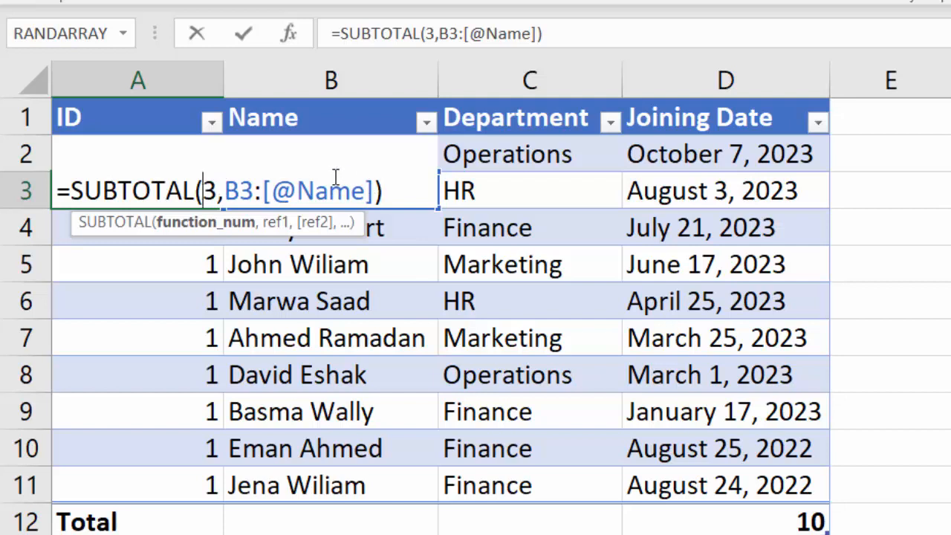
{"action": "key", "text": "ctrl+Return"}
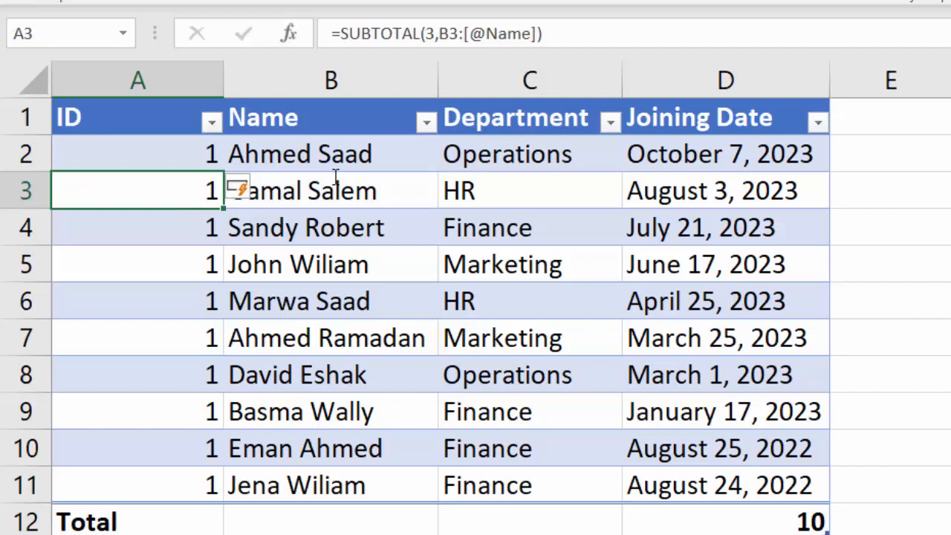
{"action": "left_click", "coordinate": [303, 159]}
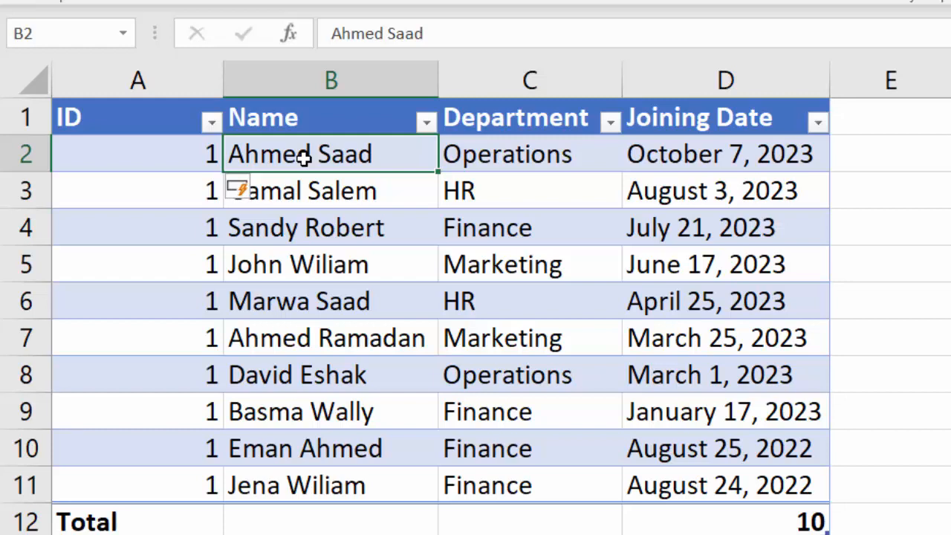
{"action": "key", "text": "Left"}
{"action": "double_click", "coordinate": [450, 35]}
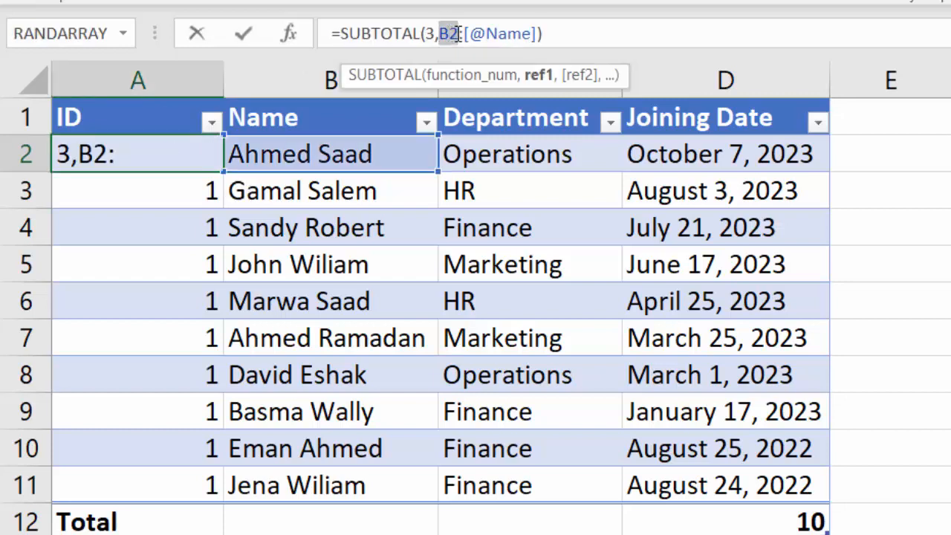
{"action": "key", "text": "F4"}
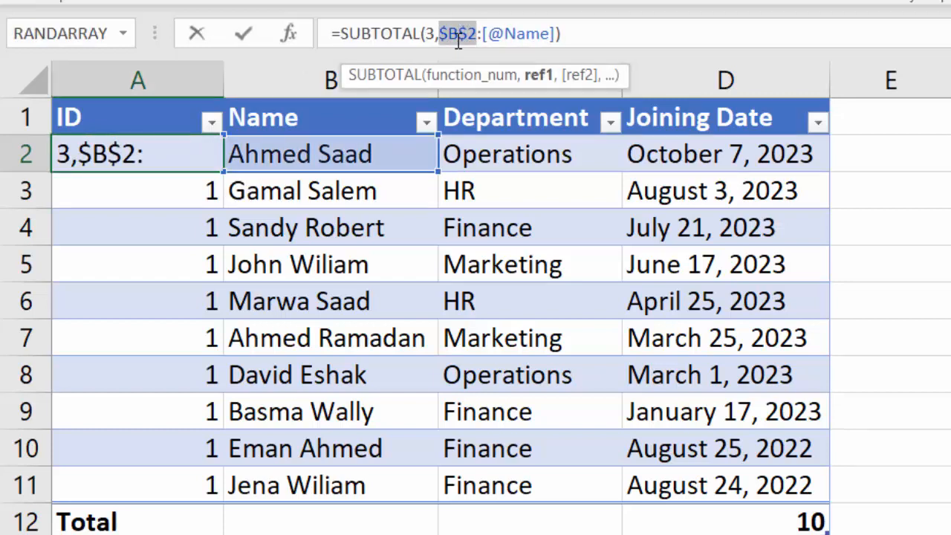
{"action": "key", "text": "Return"}
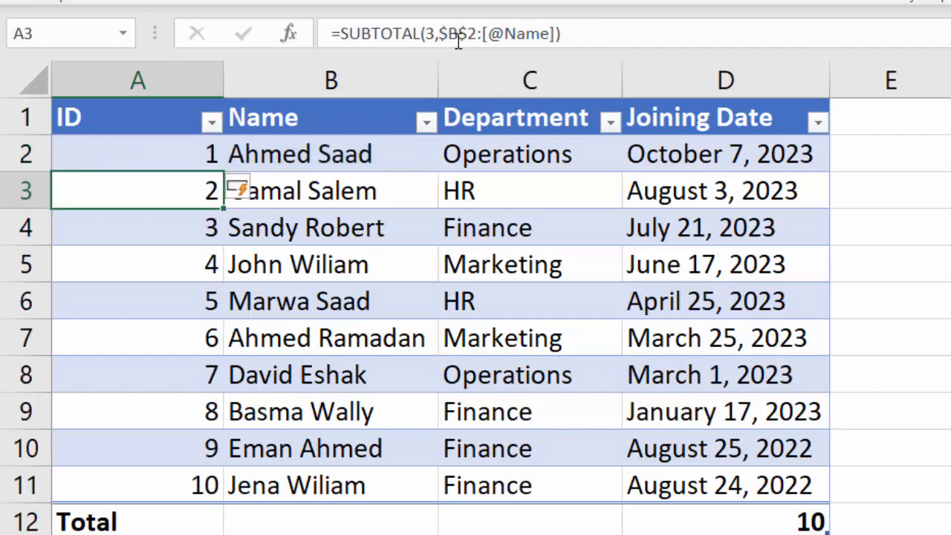
Widen the ID column to make room for its formulas and left-align the IDs in A2:A11
{"action": "left_click", "coordinate": [204, 154]}
{"action": "double_click", "coordinate": [199, 156]}
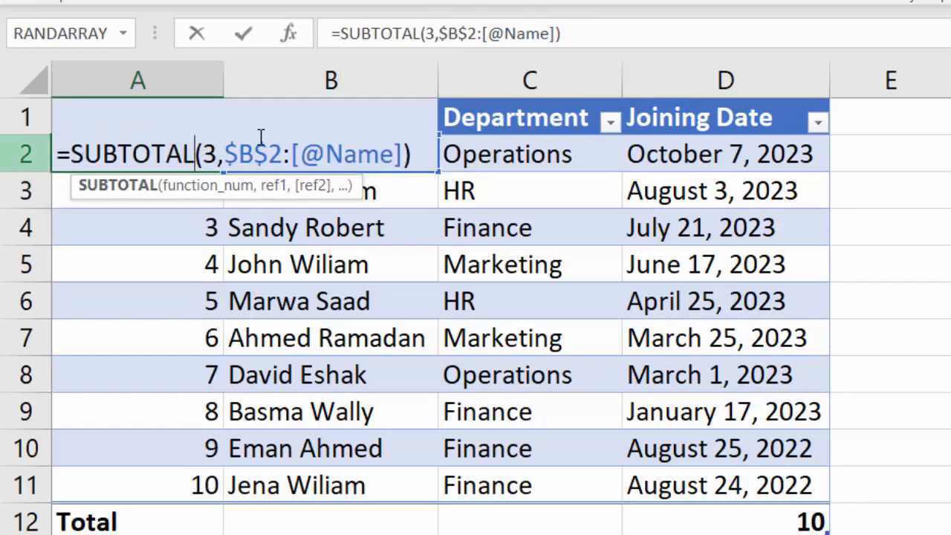
{"action": "key", "text": "Escape"}
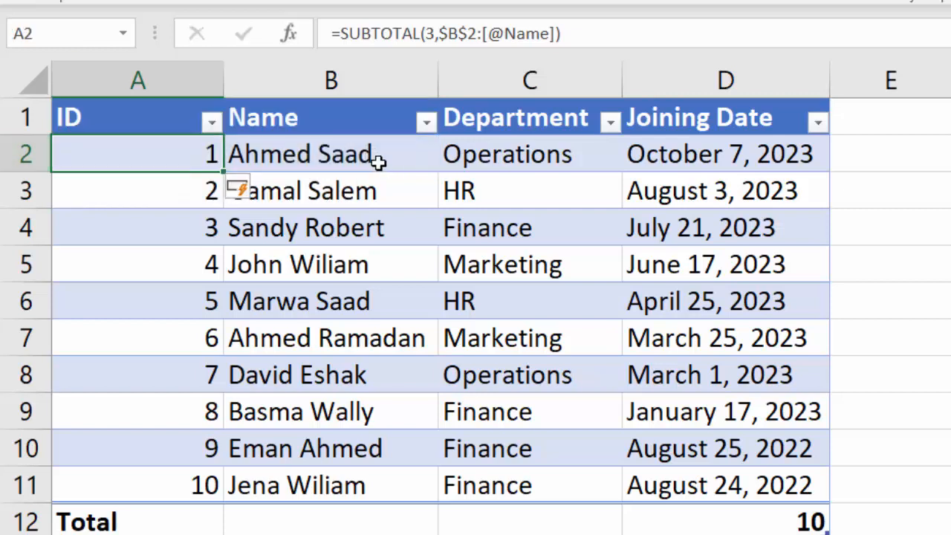
{"action": "left_click_drag", "start_coordinate": [223, 77], "coordinate": [696, 61]}
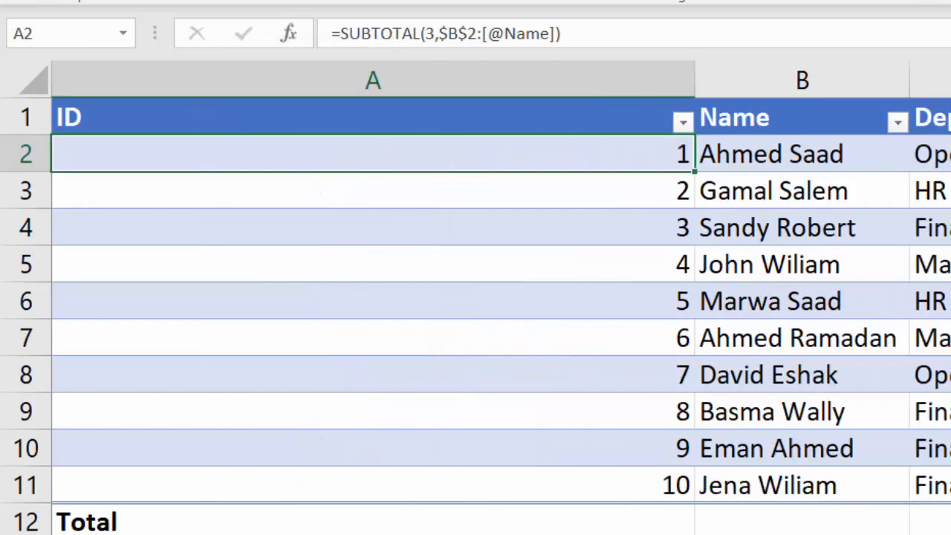
{"action": "left_click_drag", "start_coordinate": [603, 161], "coordinate": [594, 473]}
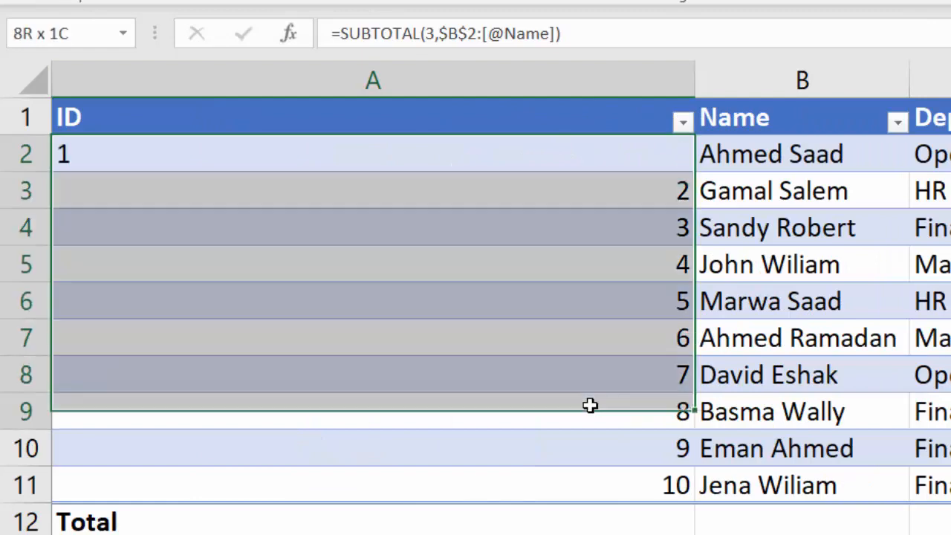
{"action": "left_click_drag", "start_coordinate": [470, 486], "coordinate": [471, 485]}
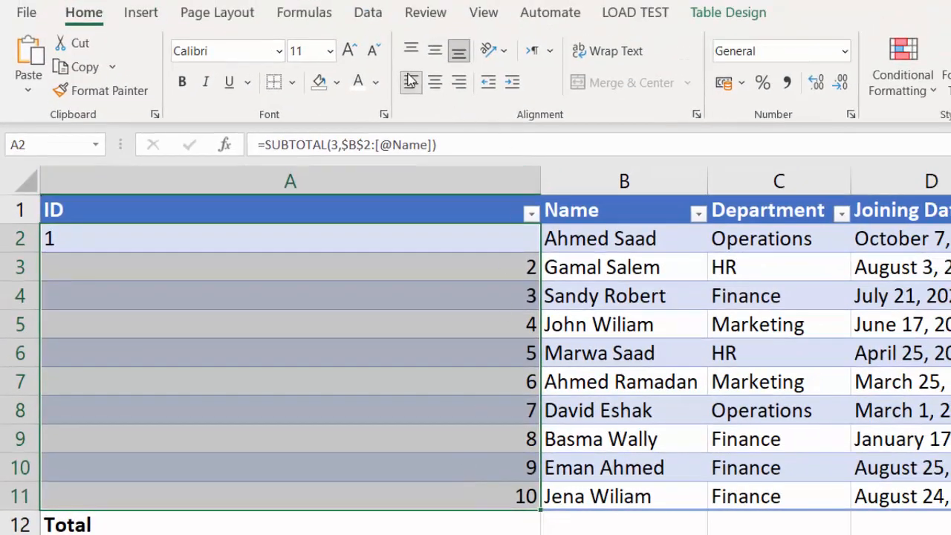
{"action": "left_click", "coordinate": [418, 76]}
{"action": "left_click", "coordinate": [418, 76]}
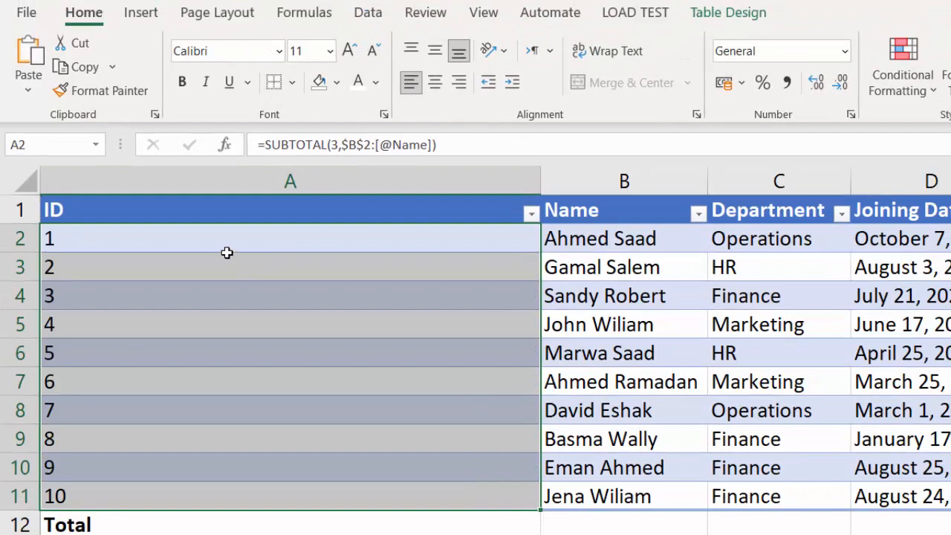
Examine the range references in the SUBTOTAL formulas of A2 and A3, leaving both formulas as they are
{"action": "double_click", "coordinate": [199, 238]}
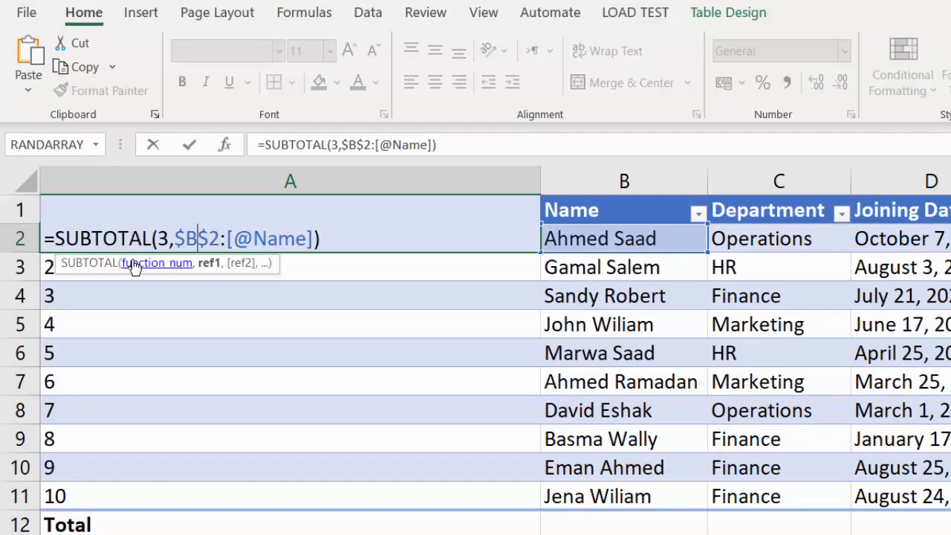
{"action": "left_click", "coordinate": [208, 239]}
{"action": "left_click_drag", "start_coordinate": [196, 239], "coordinate": [321, 239]}
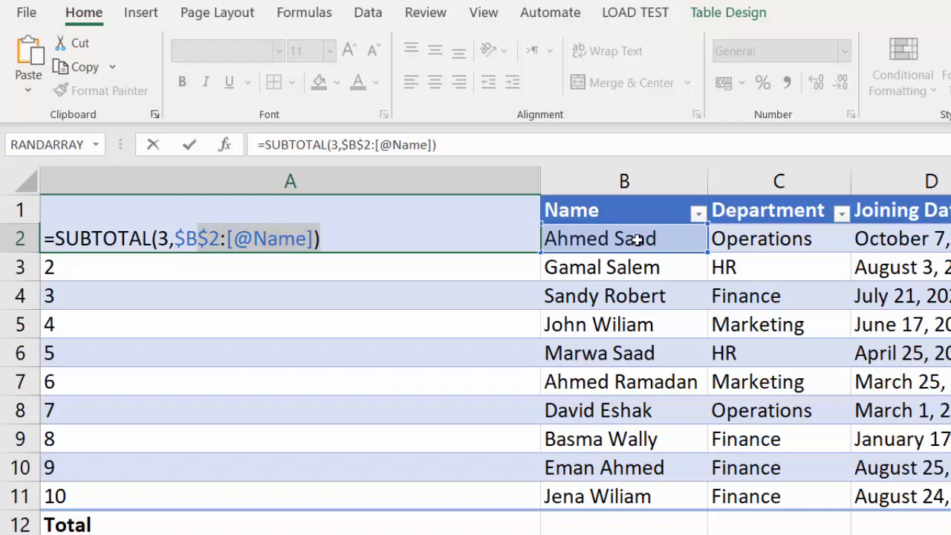
{"action": "key", "text": "Escape"}
{"action": "left_click", "coordinate": [352, 272]}
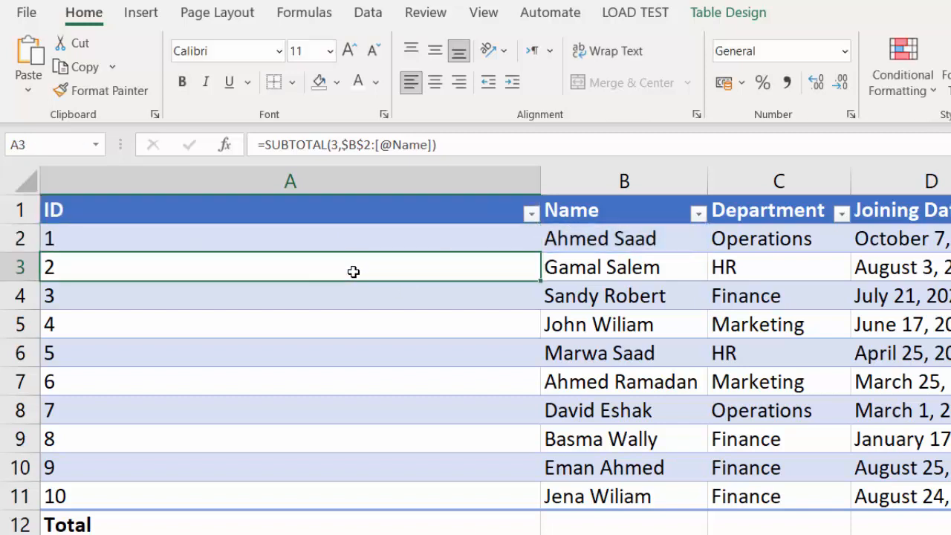
{"action": "double_click", "coordinate": [339, 272]}
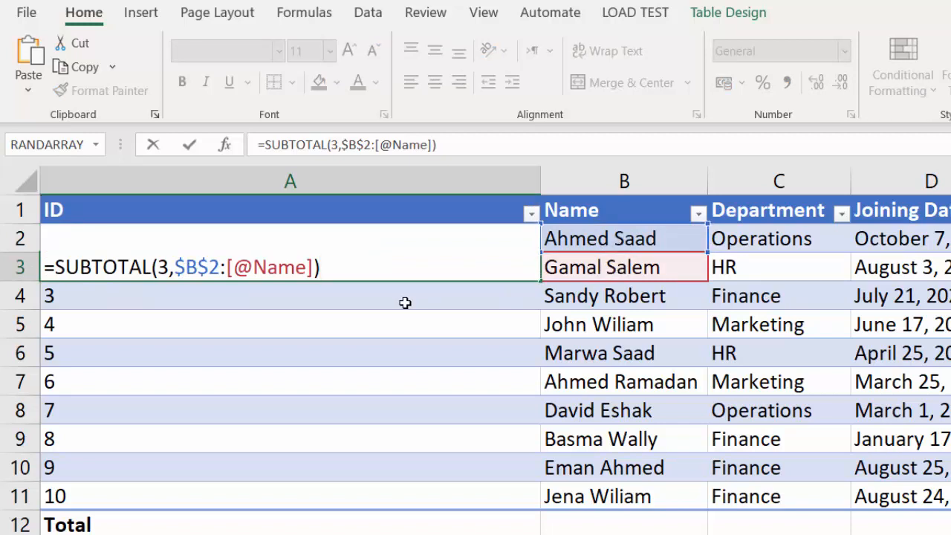
{"action": "key", "text": "ctrl+Return"}
Inspect the formula in A10, marking its counted range as B2:B10, and leave the edit without keeping it
{"action": "left_click", "coordinate": [111, 471]}
{"action": "double_click", "coordinate": [110, 471]}
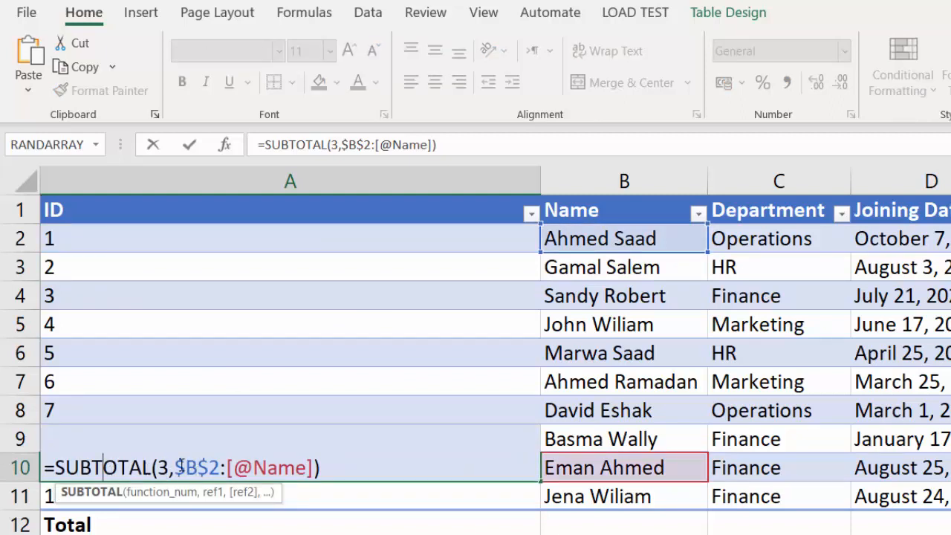
{"action": "left_click_drag", "start_coordinate": [180, 467], "coordinate": [308, 467]}
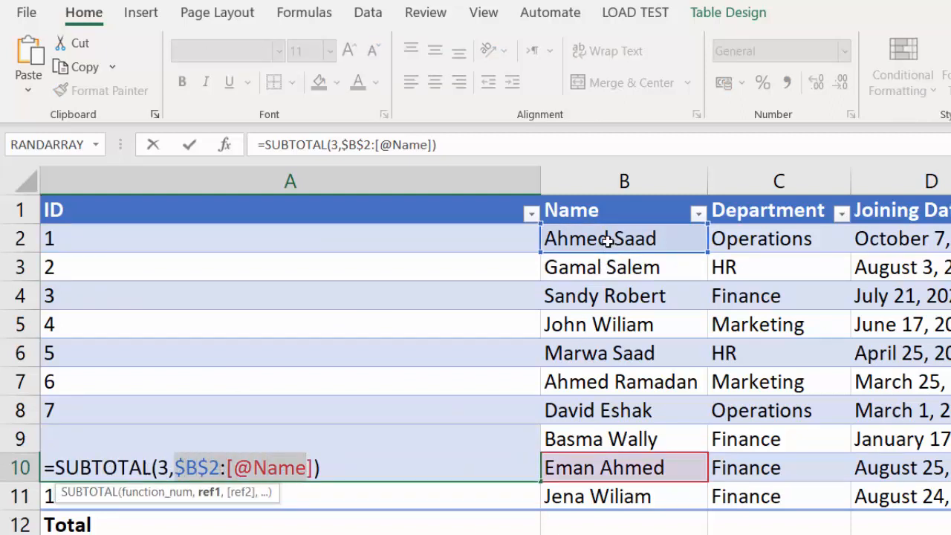
{"action": "left_click_drag", "start_coordinate": [607, 240], "coordinate": [604, 460]}
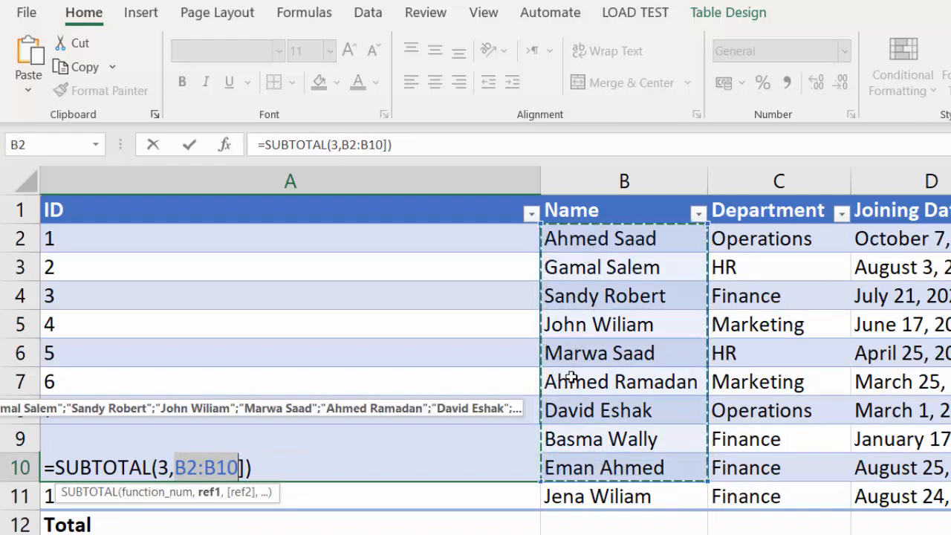
{"action": "key", "text": "Escape"}
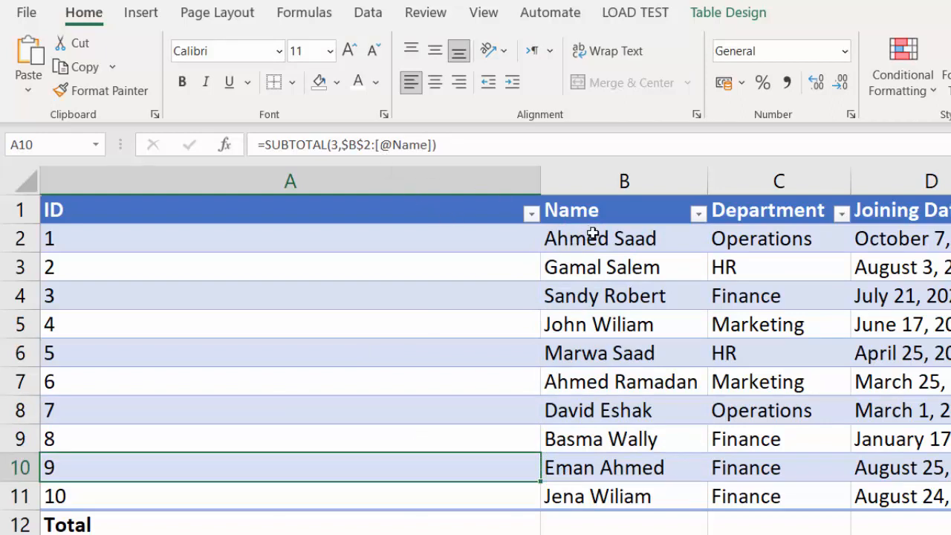
{"action": "left_click", "coordinate": [413, 180]}
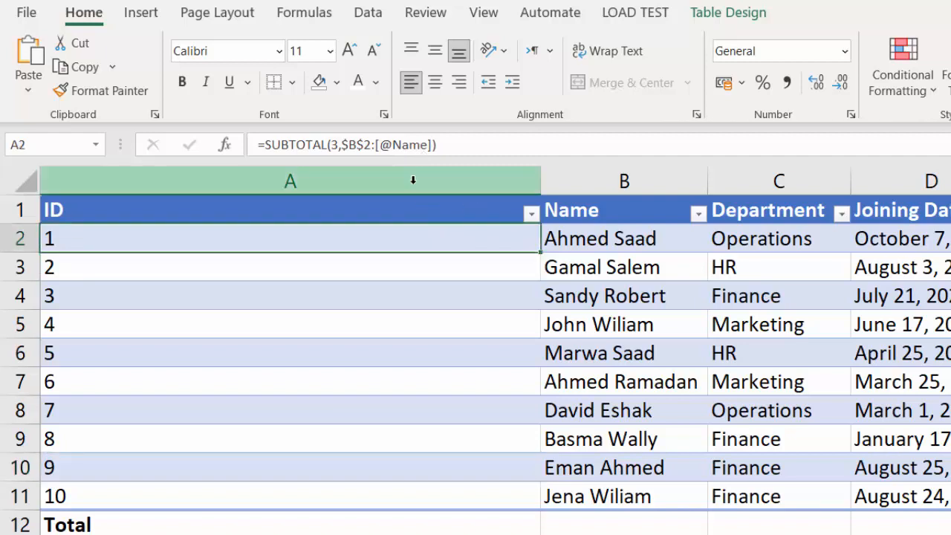
{"action": "left_click_drag", "start_coordinate": [382, 144], "coordinate": [392, 144]}
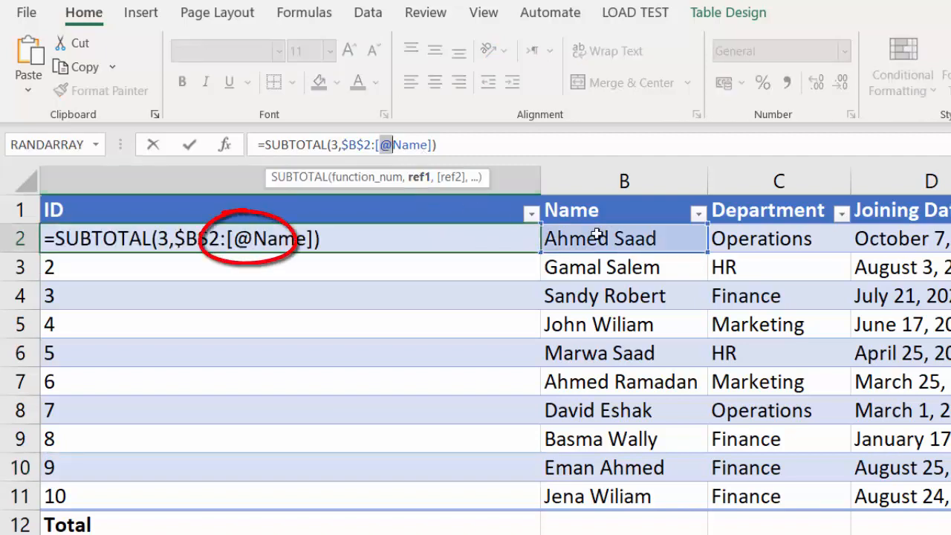
{"action": "key", "text": "Escape"}
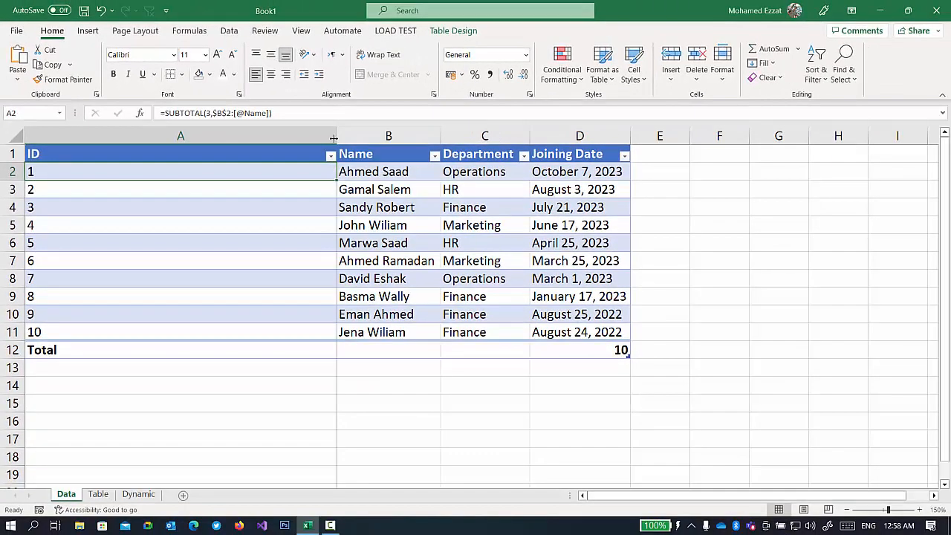
Autofit the ID column's width and convert the table to a normal range
{"action": "double_click", "coordinate": [333, 138]}
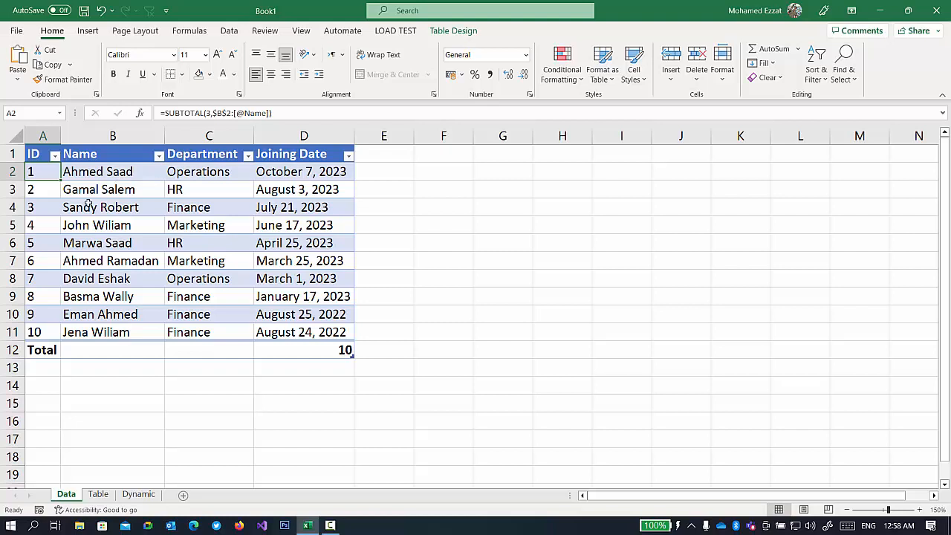
{"action": "left_click", "coordinate": [82, 179]}
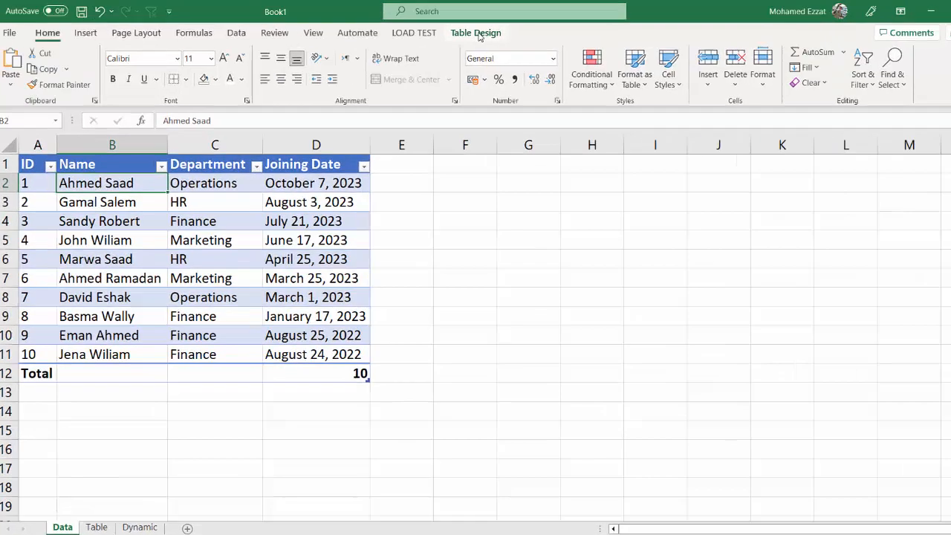
{"action": "left_click", "coordinate": [453, 30]}
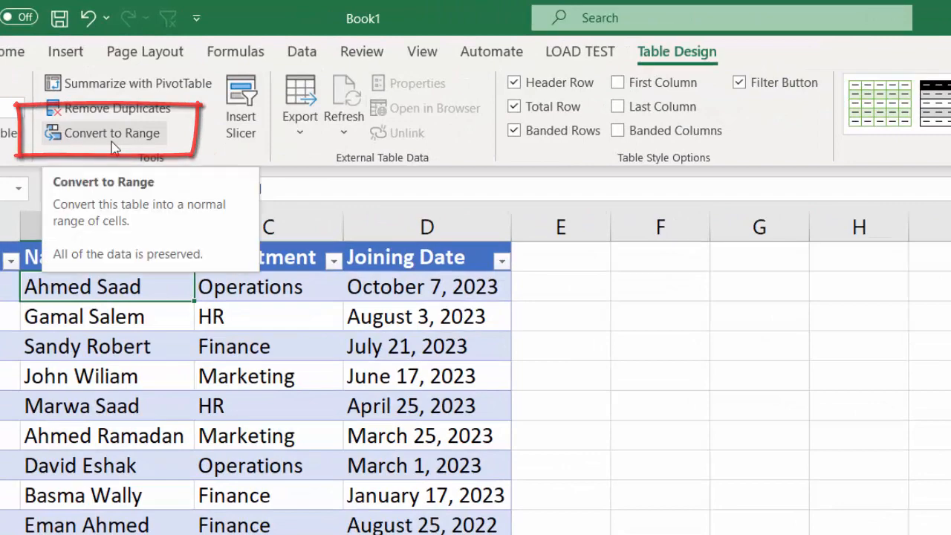
{"action": "left_click", "coordinate": [111, 133]}
{"action": "left_click", "coordinate": [669, 474]}
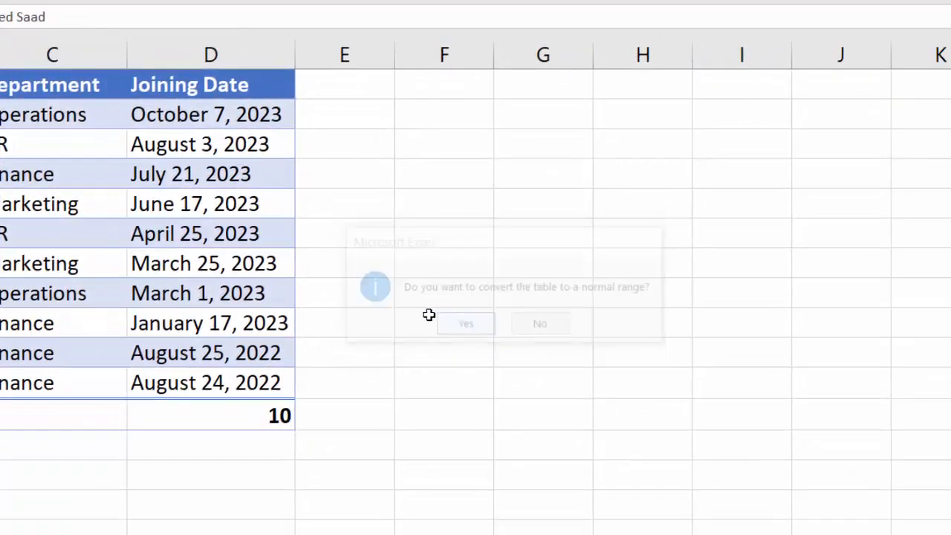
Clear the ID formulas in A2:A11 and widen column A
{"action": "left_click_drag", "start_coordinate": [71, 114], "coordinate": [57, 382]}
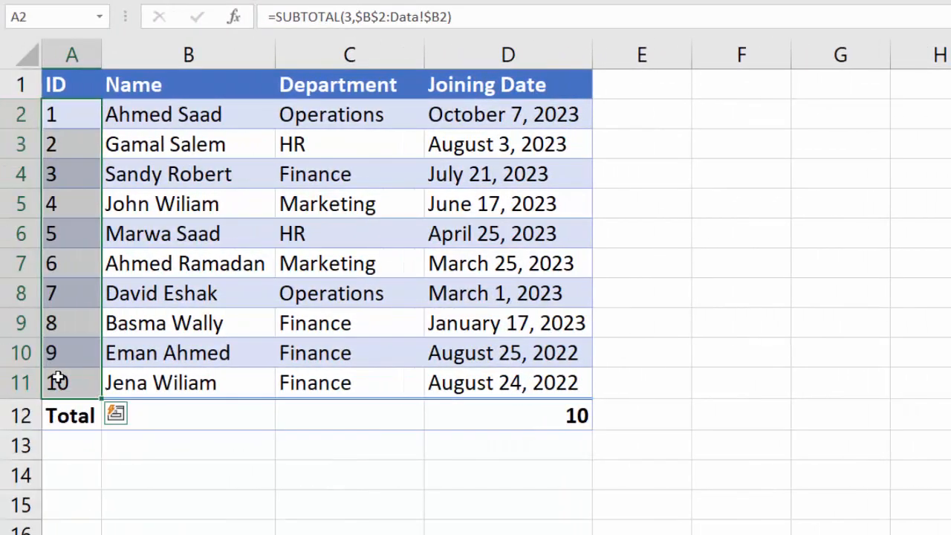
{"action": "key", "text": "Delete"}
{"action": "left_click_drag", "start_coordinate": [102, 57], "coordinate": [476, 60]}
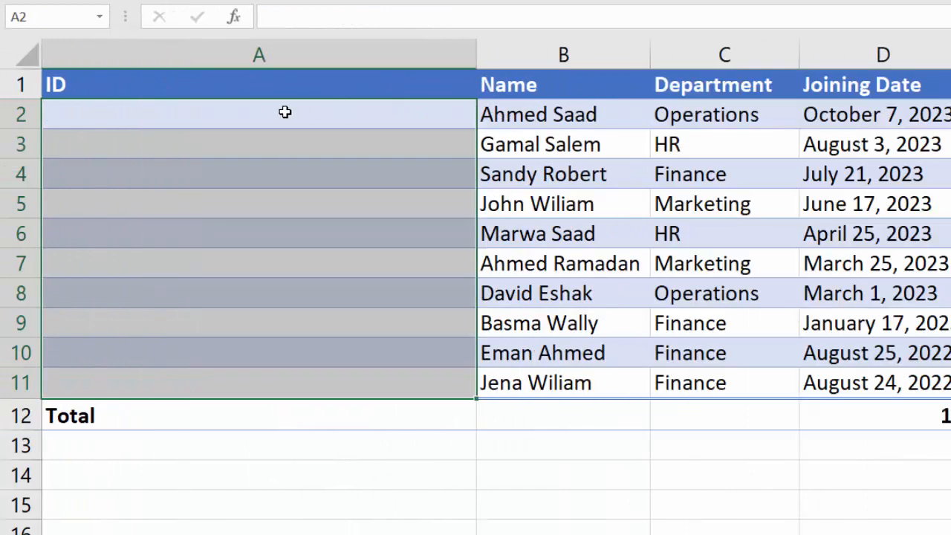
Start a SUBTOTAL formula in A2 with function number 3 (COUNTA)
{"action": "left_click", "coordinate": [279, 112]}
{"action": "type", "text": "=s"}
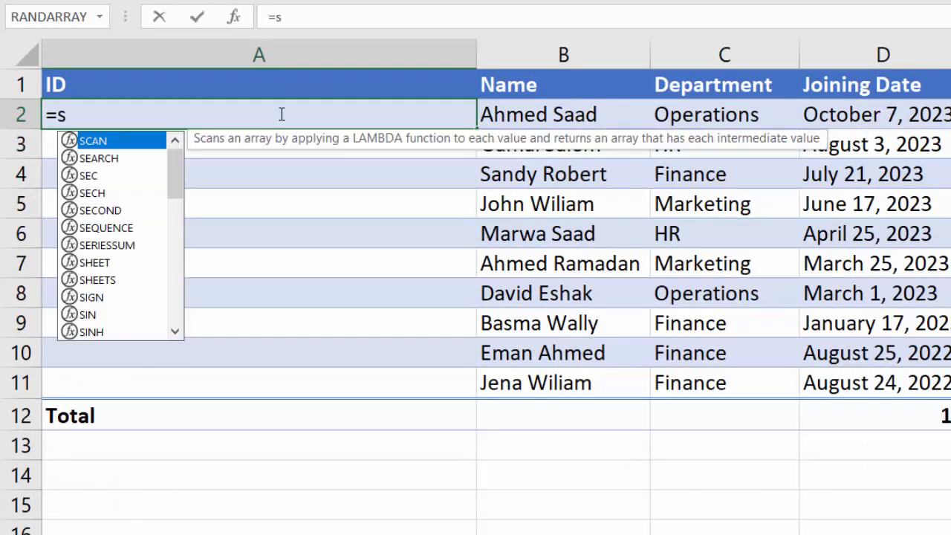
{"action": "type", "text": "ubt"}
{"action": "key", "text": "Tab"}
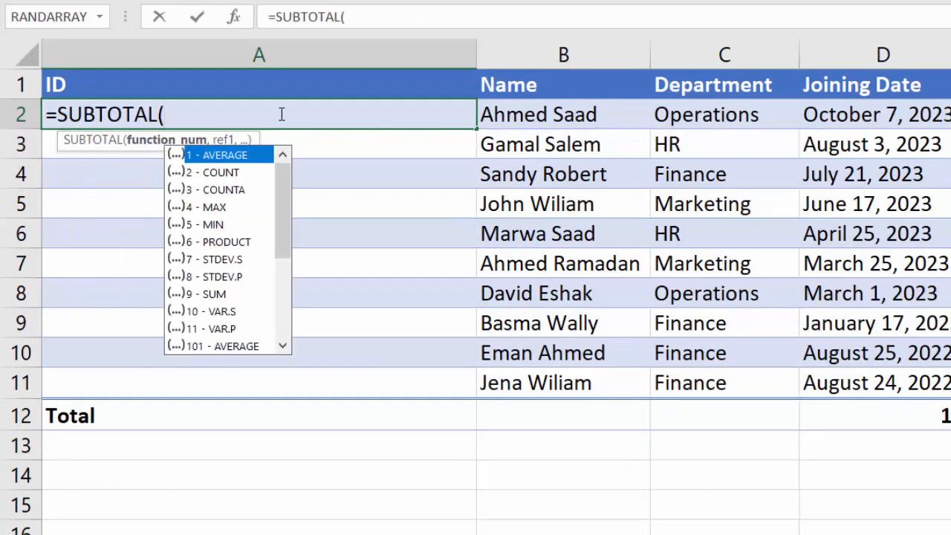
{"action": "double_click", "coordinate": [241, 190]}
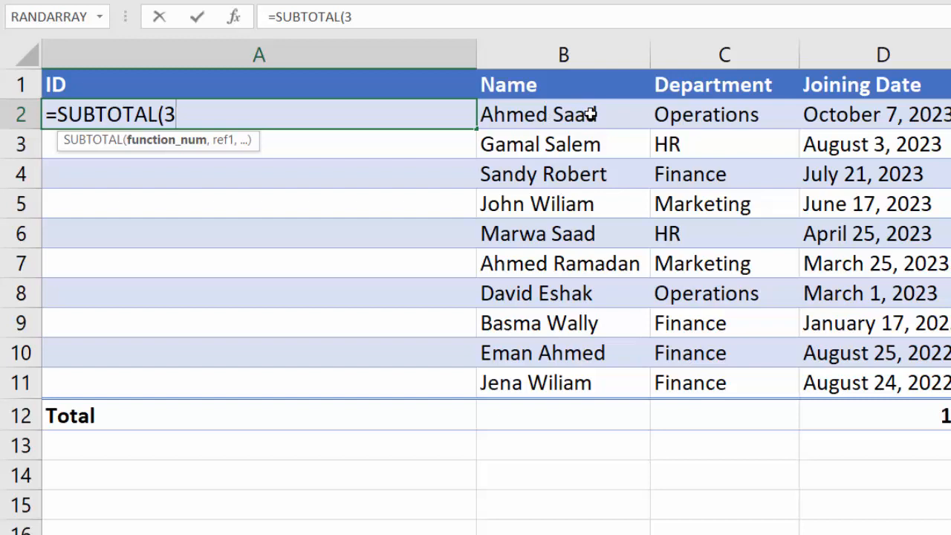
{"action": "type", "text": ","}
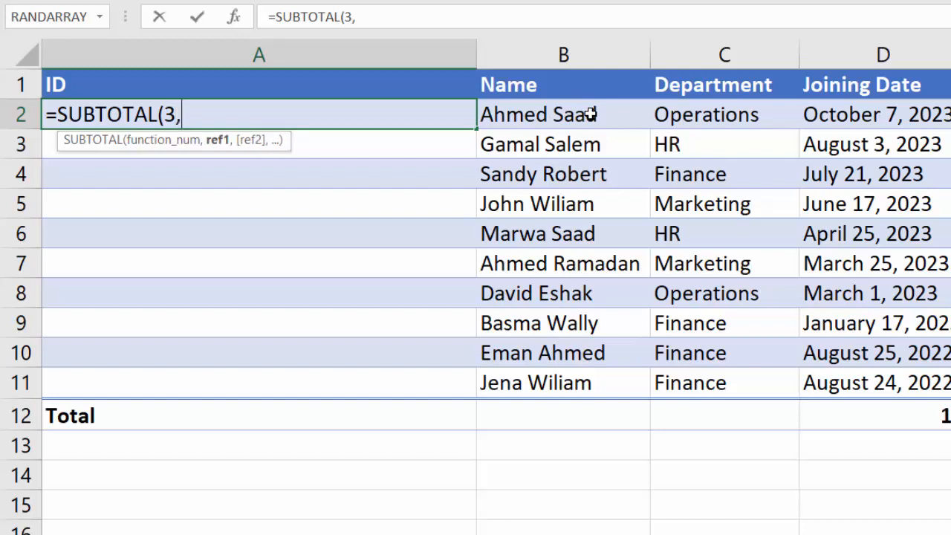
Complete the A2 formula as =SUBTOTAL(3,$B$2:B2), with an absolute range start and a relative range end
{"action": "left_click", "coordinate": [589, 114]}
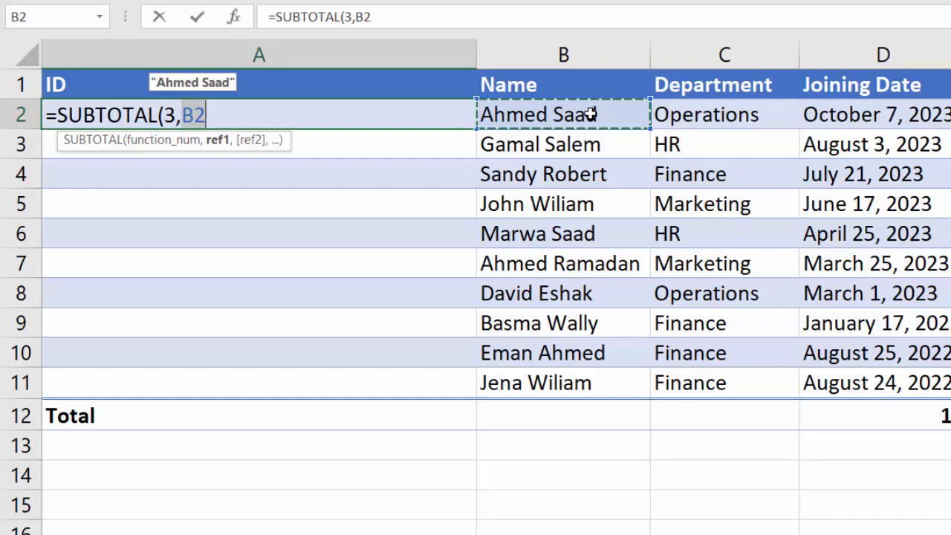
{"action": "key", "text": "F4"}
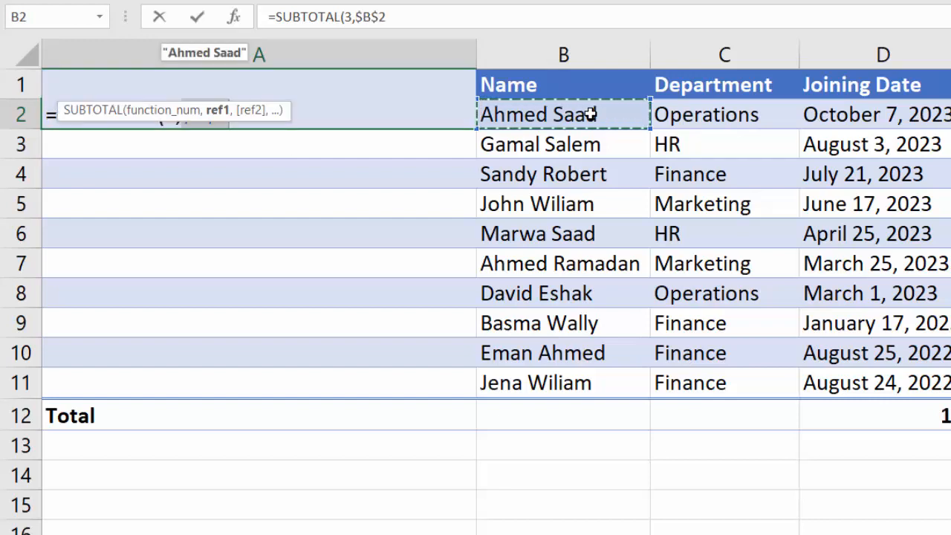
{"action": "type", "text": ":"}
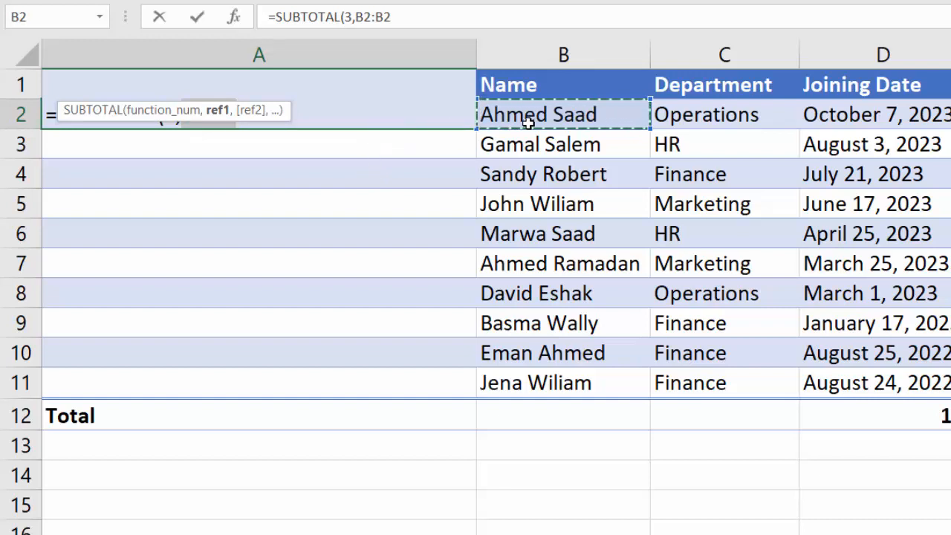
{"action": "type", "text": ")"}
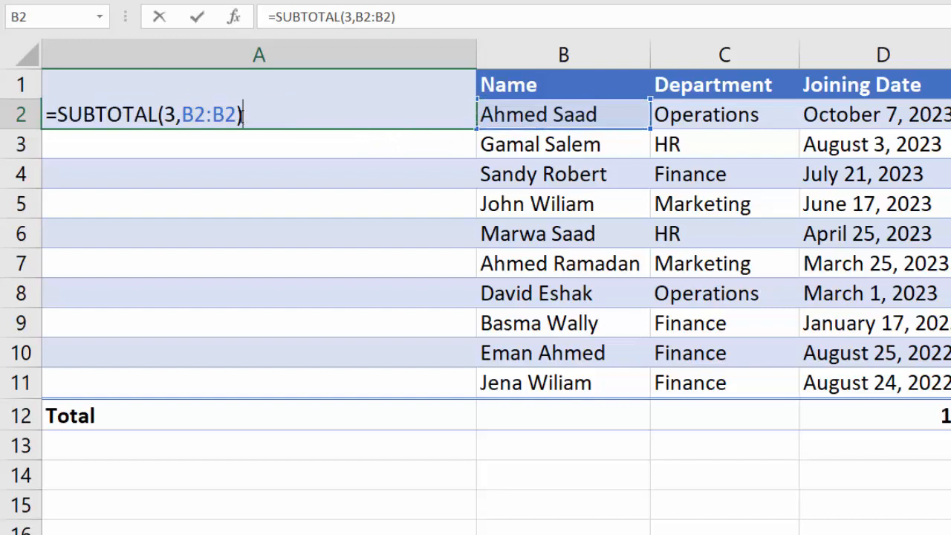
{"action": "key", "text": "F4"}
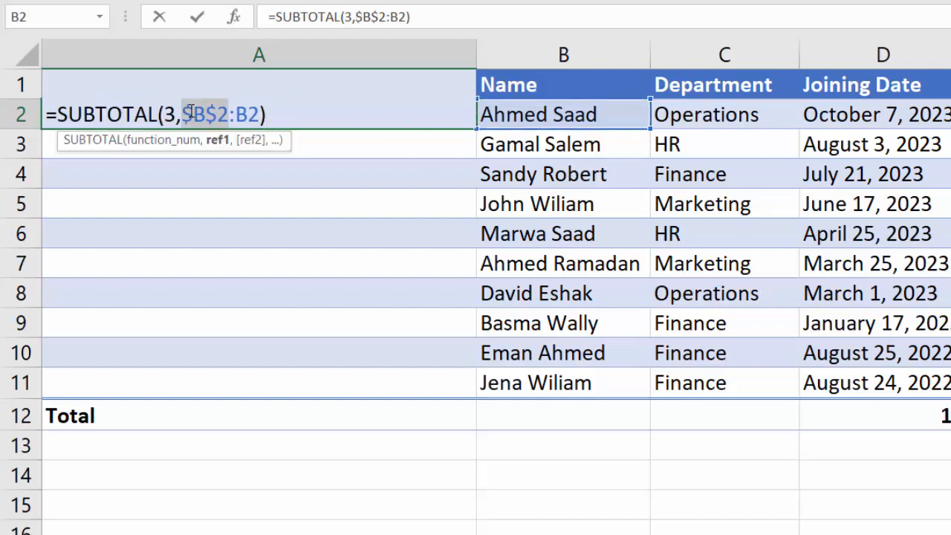
{"action": "left_click", "coordinate": [246, 114]}
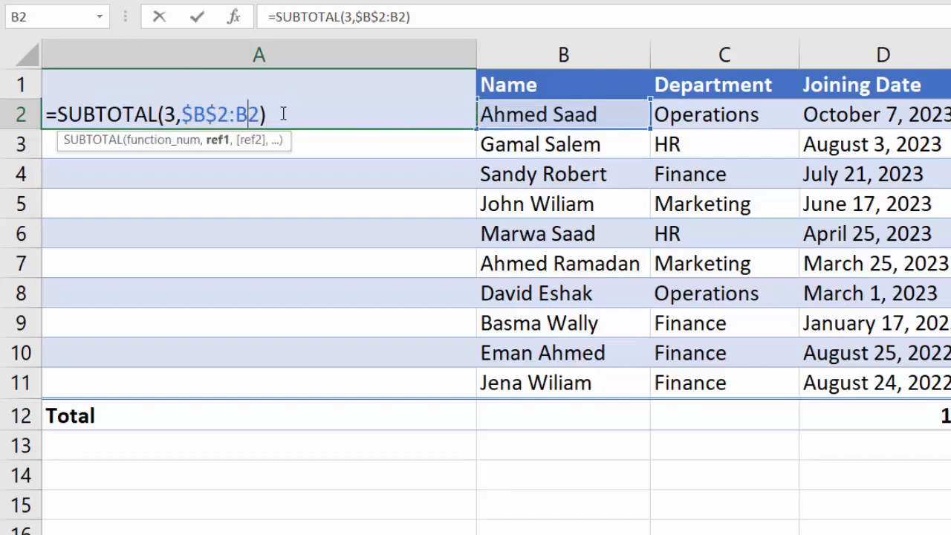
{"action": "left_click", "coordinate": [282, 113]}
{"action": "key", "text": "Return"}
{"action": "left_click", "coordinate": [274, 113]}
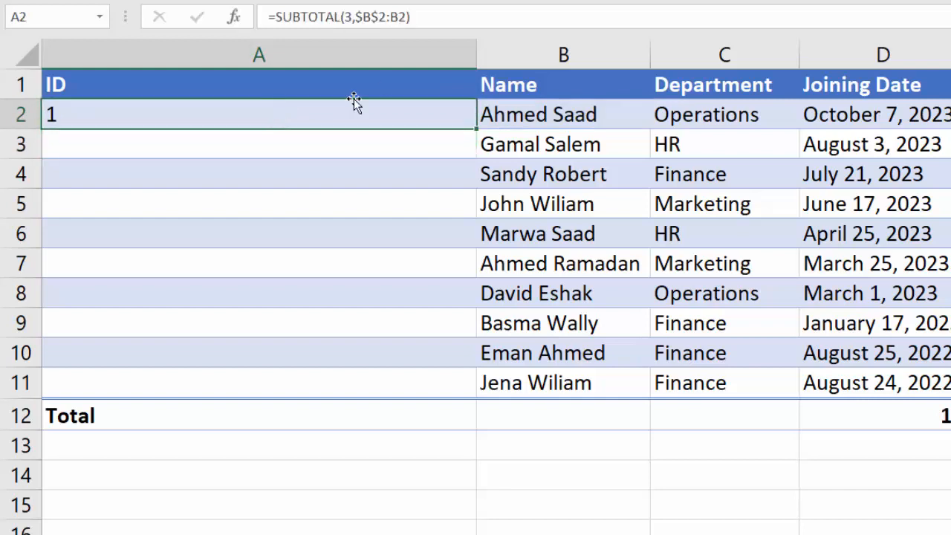
Fill the SUBTOTAL formula from A2 down to A11 and check the copied formula in A3
{"action": "left_click", "coordinate": [411, 46]}
{"action": "left_click_drag", "start_coordinate": [476, 131], "coordinate": [436, 391]}
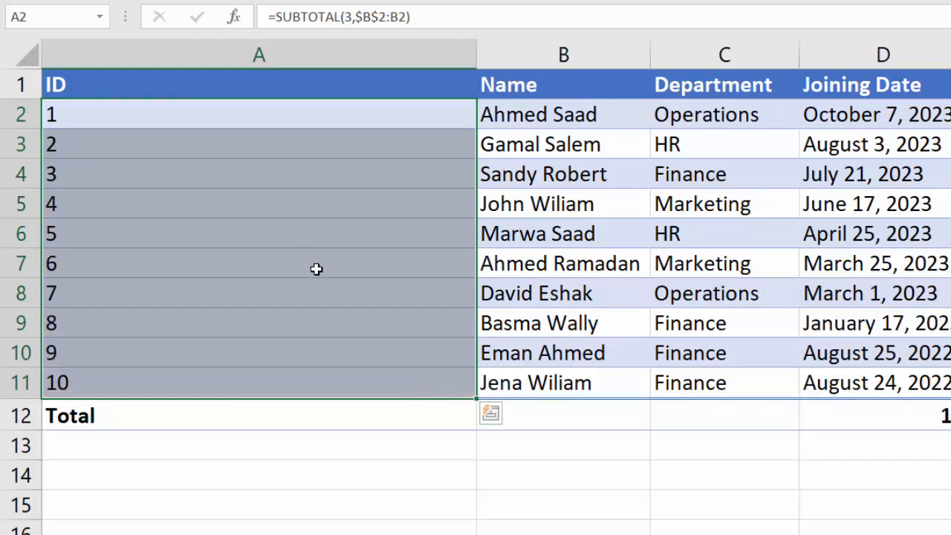
{"action": "left_click_drag", "start_coordinate": [198, 108], "coordinate": [188, 377]}
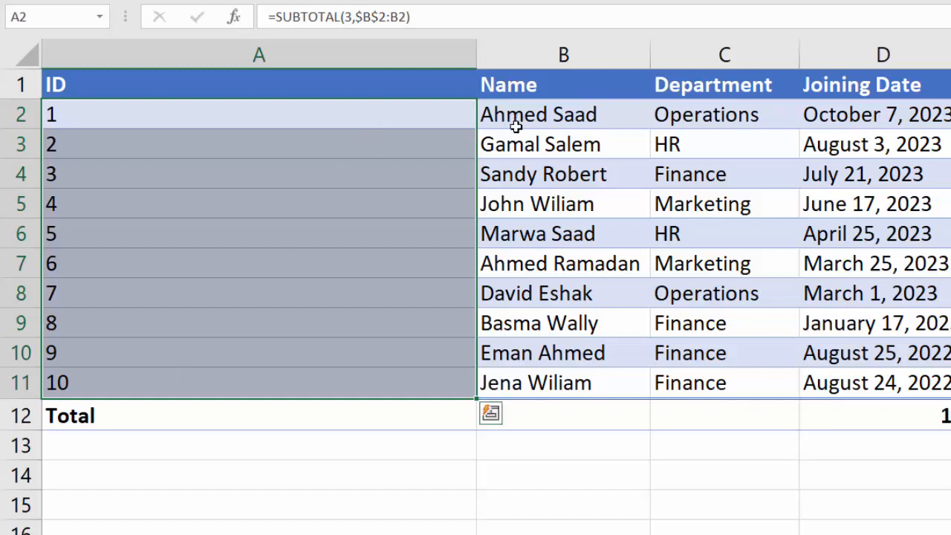
{"action": "left_click", "coordinate": [369, 152]}
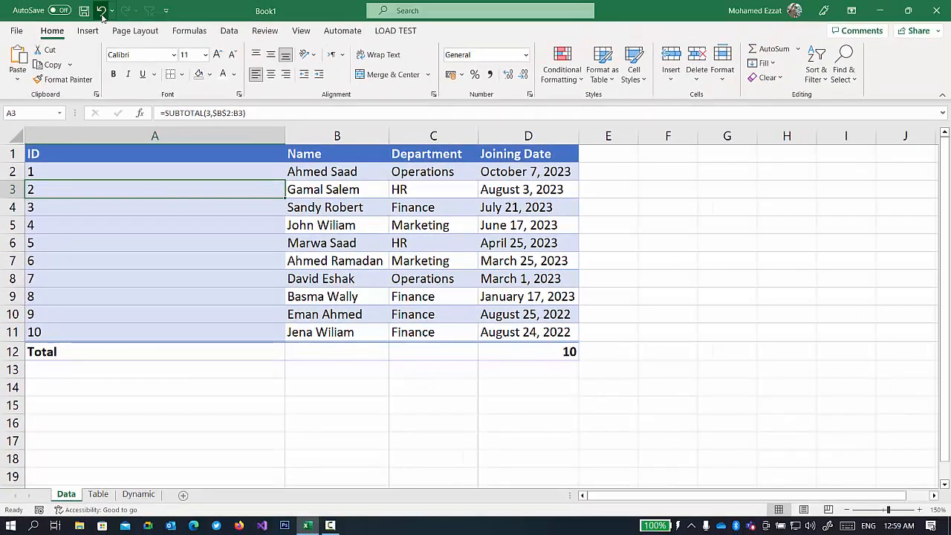
Undo the fill, copy A2, and paste only its formula into A2:A11
{"action": "left_click", "coordinate": [227, 113]}
{"action": "key", "text": "ctrl+c"}
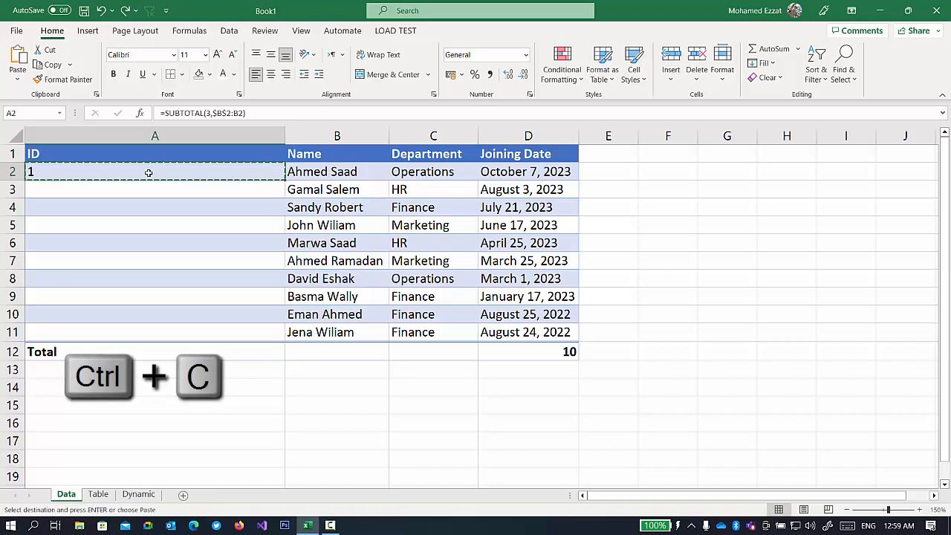
{"action": "left_click_drag", "start_coordinate": [149, 190], "coordinate": [142, 332]}
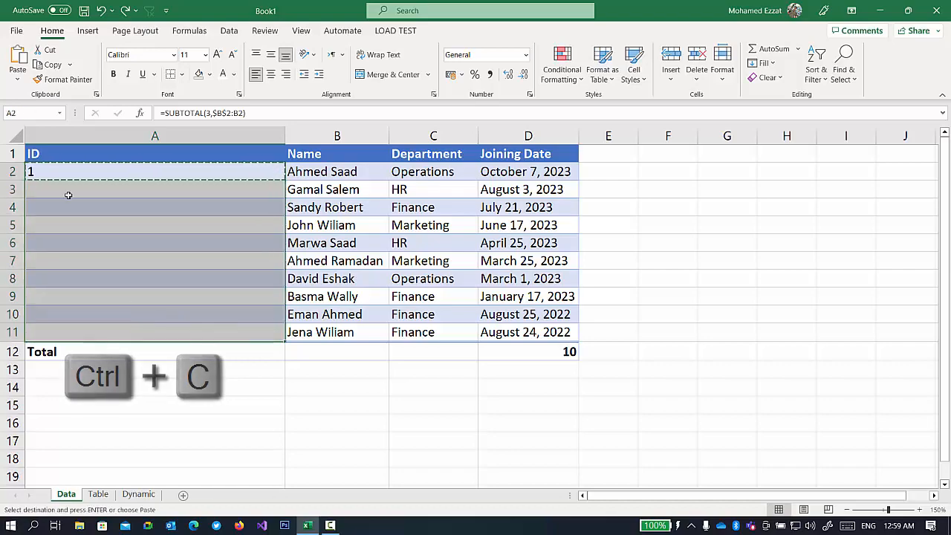
{"action": "left_click", "coordinate": [17, 80]}
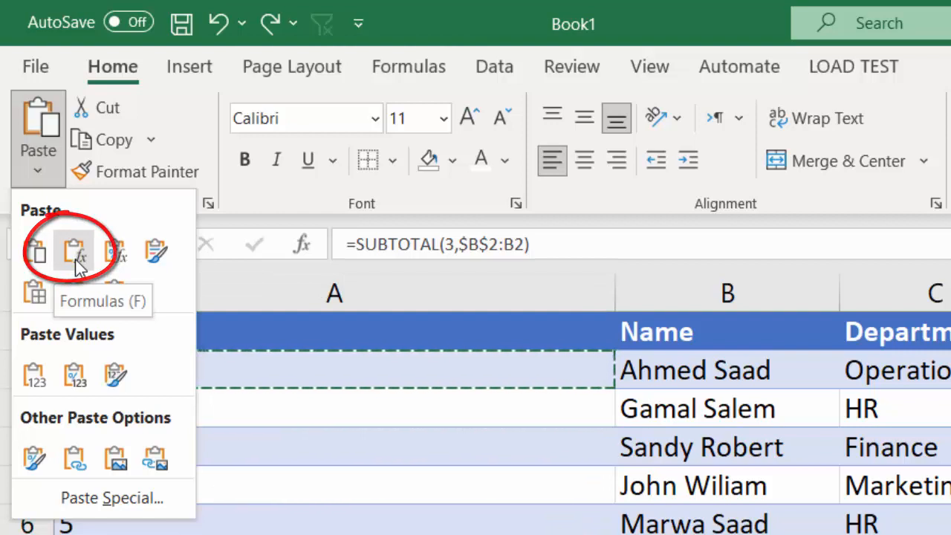
{"action": "left_click", "coordinate": [75, 259]}
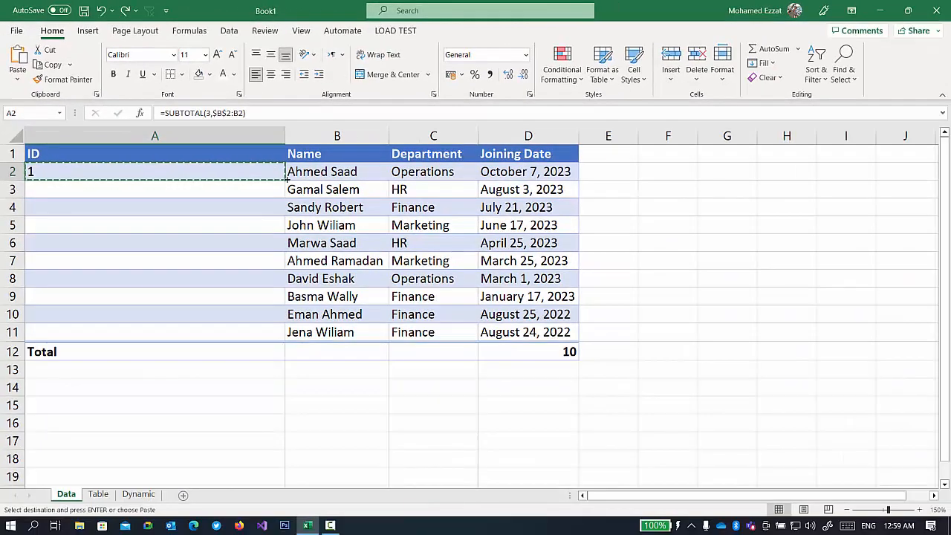
Copy the formatting of B2:B11 onto A2:A11 with Format Painter and align the ID numbers left
{"action": "left_click_drag", "start_coordinate": [315, 170], "coordinate": [295, 320]}
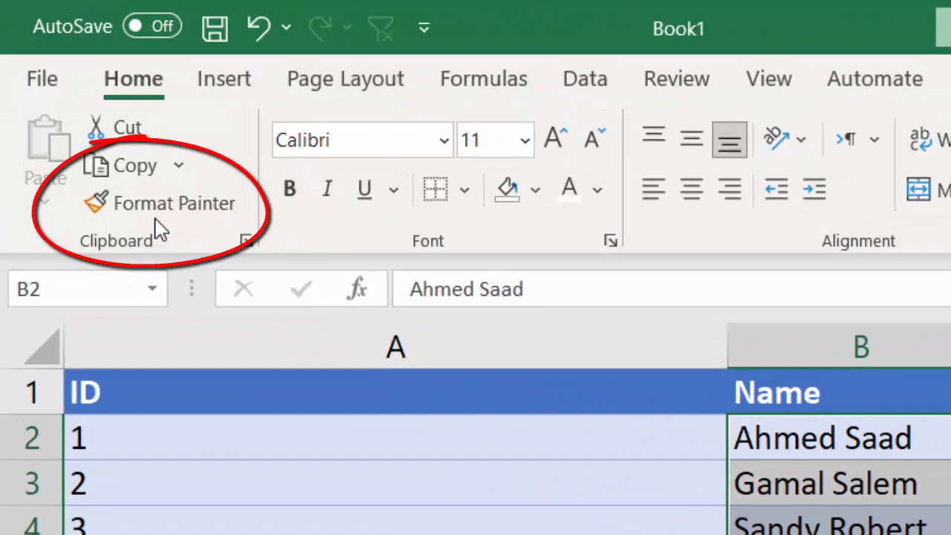
{"action": "left_click", "coordinate": [157, 208]}
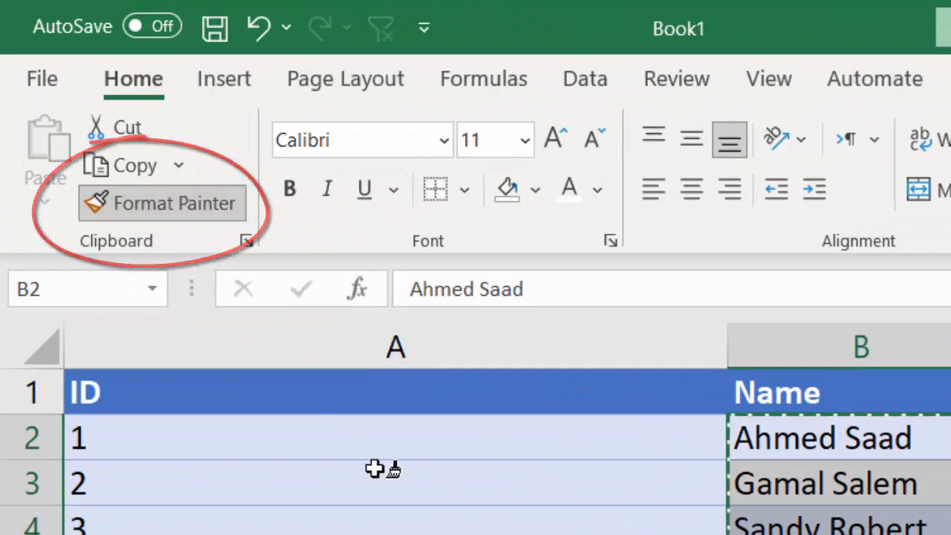
{"action": "mouse_move", "coordinate": [376, 465]}
{"action": "left_mouse_down"}
{"action": "mouse_move", "coordinate": [304, 367]}
{"action": "mouse_move", "coordinate": [221, 479]}
{"action": "mouse_move", "coordinate": [206, 472]}
{"action": "left_mouse_up"}
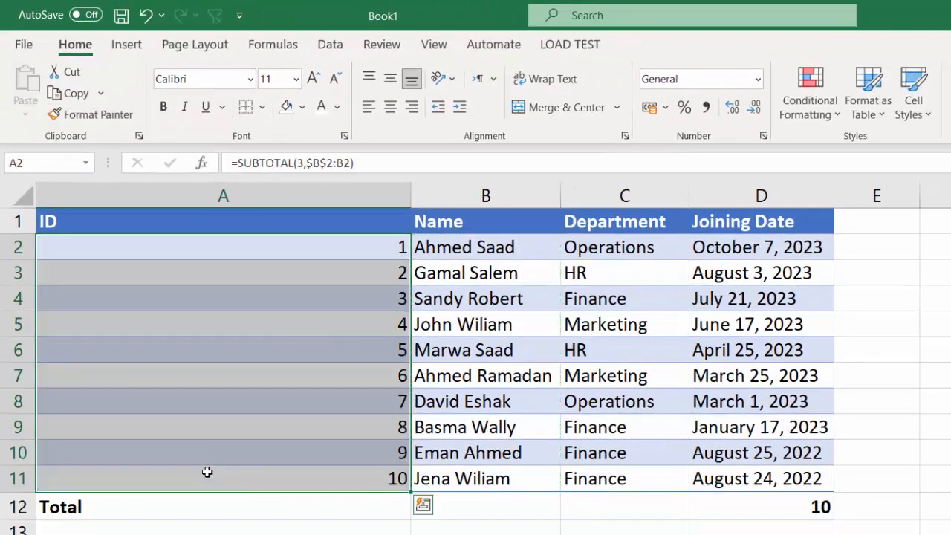
{"action": "left_click", "coordinate": [368, 107]}
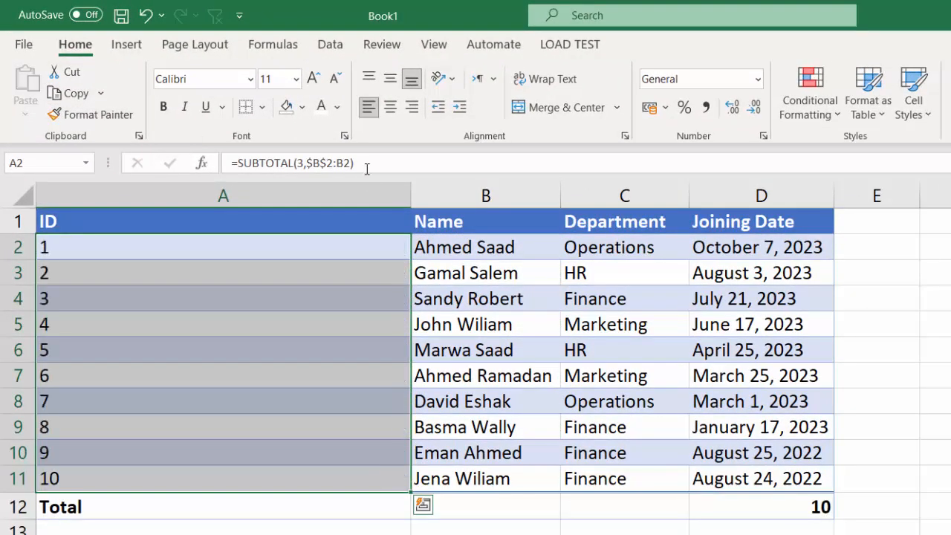
Autofit column A's width and add filters to the header row A1:D1
{"action": "left_click", "coordinate": [388, 249]}
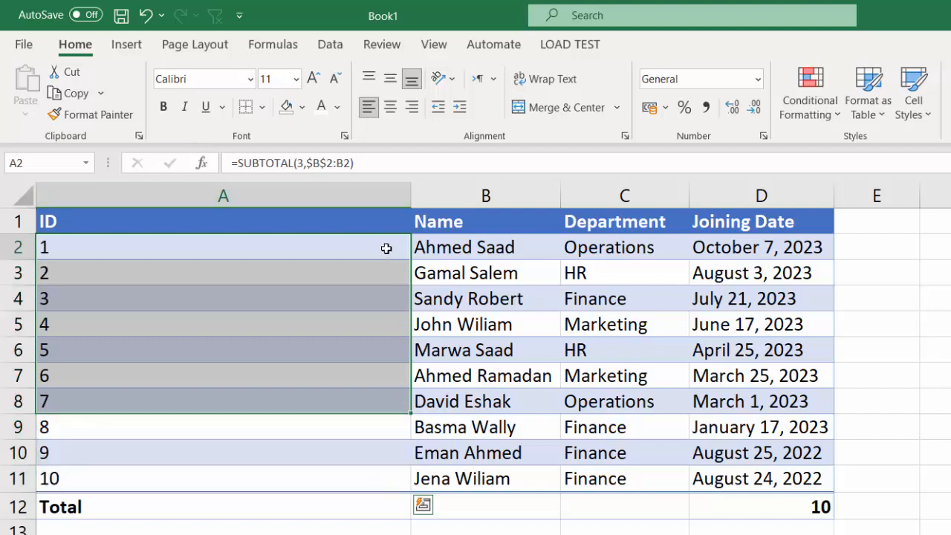
{"action": "double_click", "coordinate": [411, 200]}
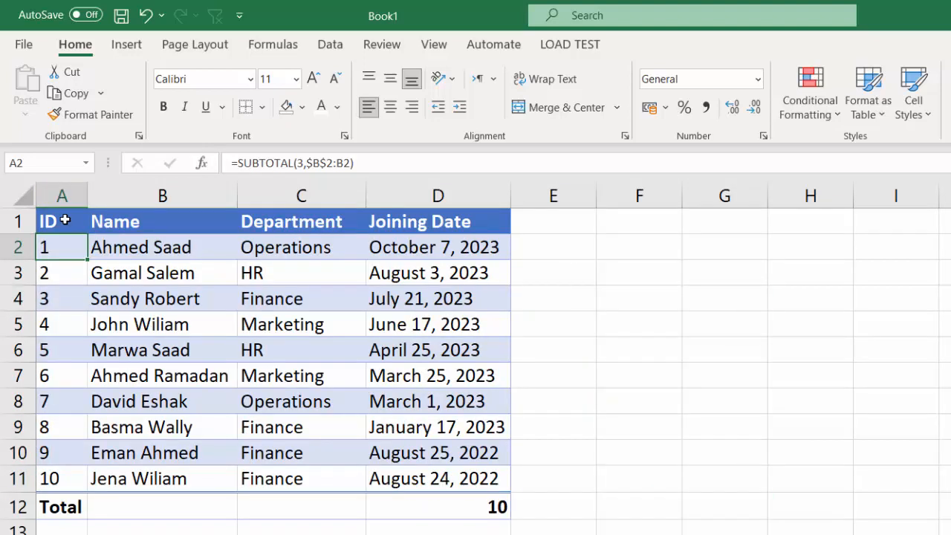
{"action": "left_click_drag", "start_coordinate": [64, 220], "coordinate": [459, 213]}
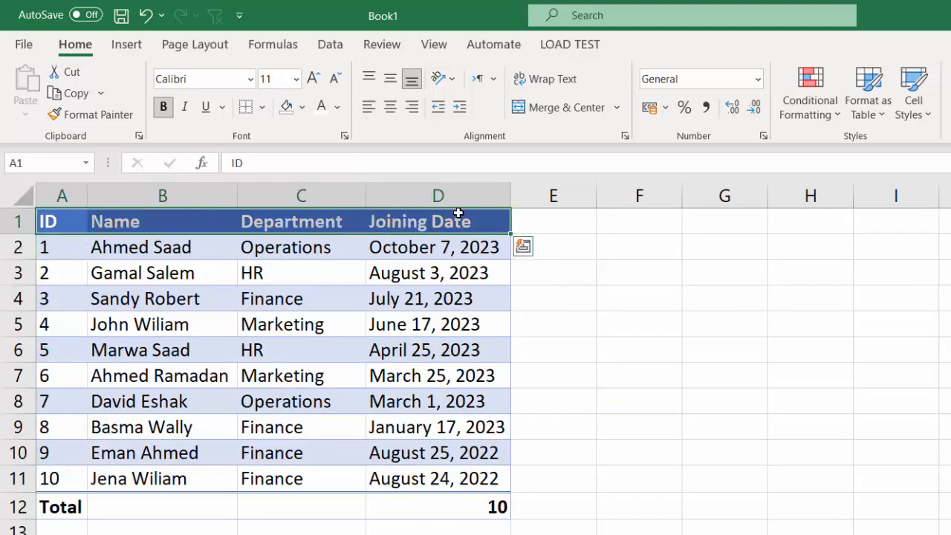
{"action": "left_click", "coordinate": [893, 97]}
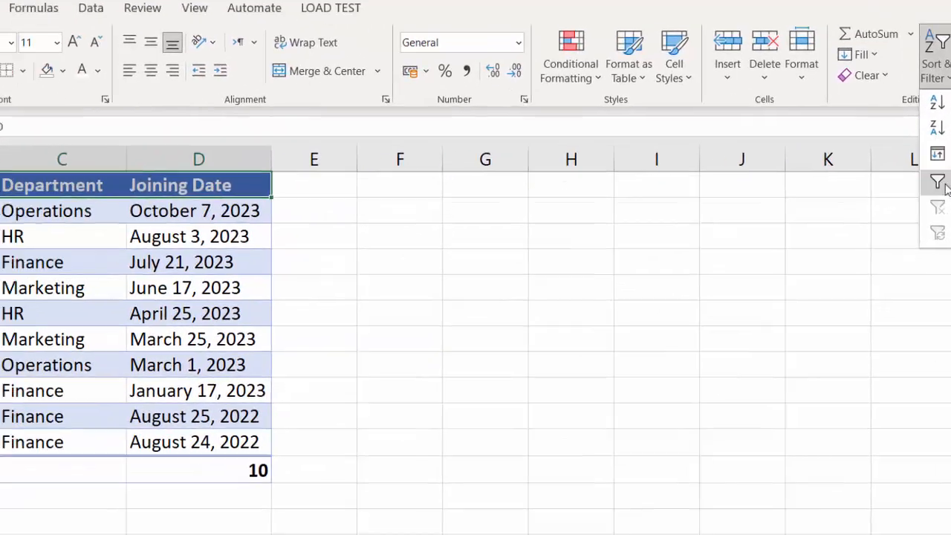
{"action": "left_click", "coordinate": [937, 183]}
Filter the Department column to show only HR
{"action": "left_click", "coordinate": [118, 187]}
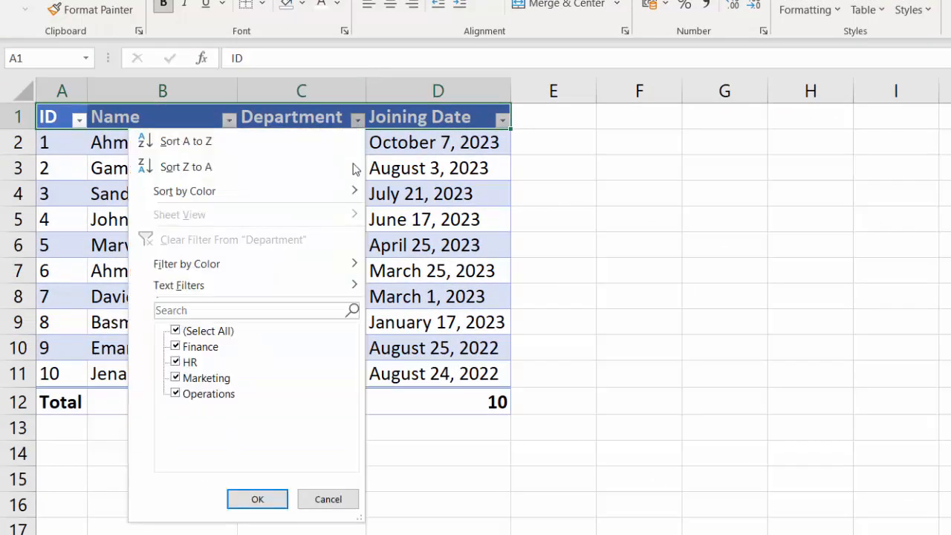
{"action": "left_click", "coordinate": [211, 335]}
{"action": "left_click", "coordinate": [189, 362]}
{"action": "left_click", "coordinate": [252, 496]}
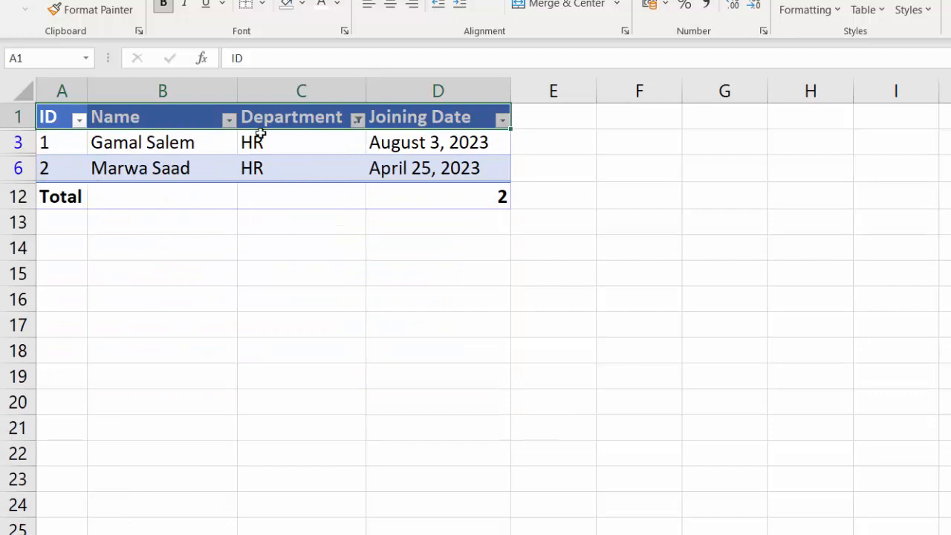
Add Finance to the Department filter alongside HR and check the row numbers of the filtered records
{"action": "left_click", "coordinate": [357, 119]}
{"action": "left_click", "coordinate": [192, 347]}
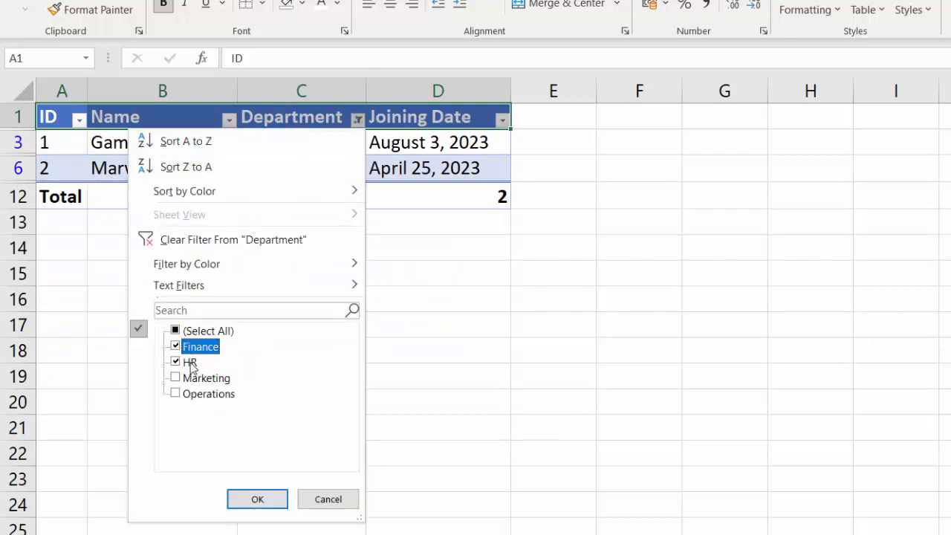
{"action": "left_click", "coordinate": [240, 502]}
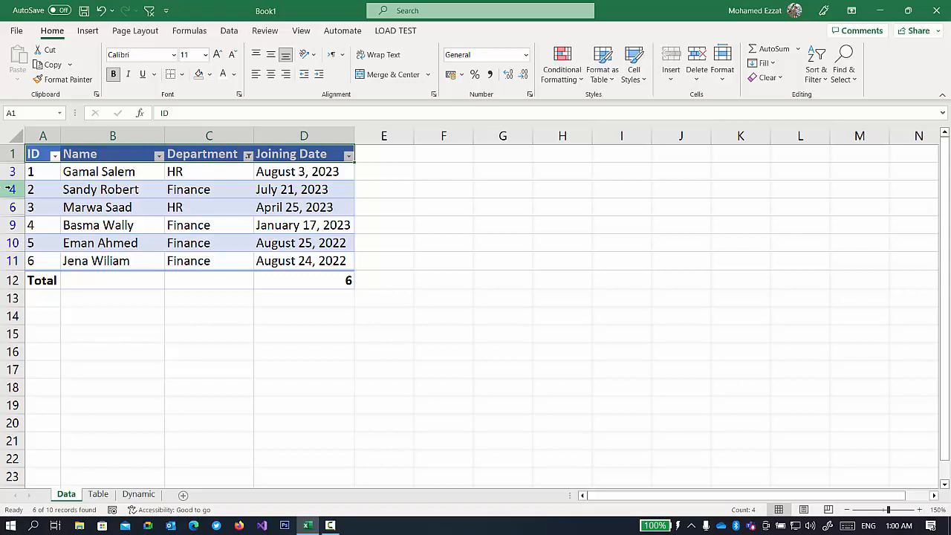
{"action": "left_click_drag", "start_coordinate": [11, 189], "coordinate": [11, 208]}
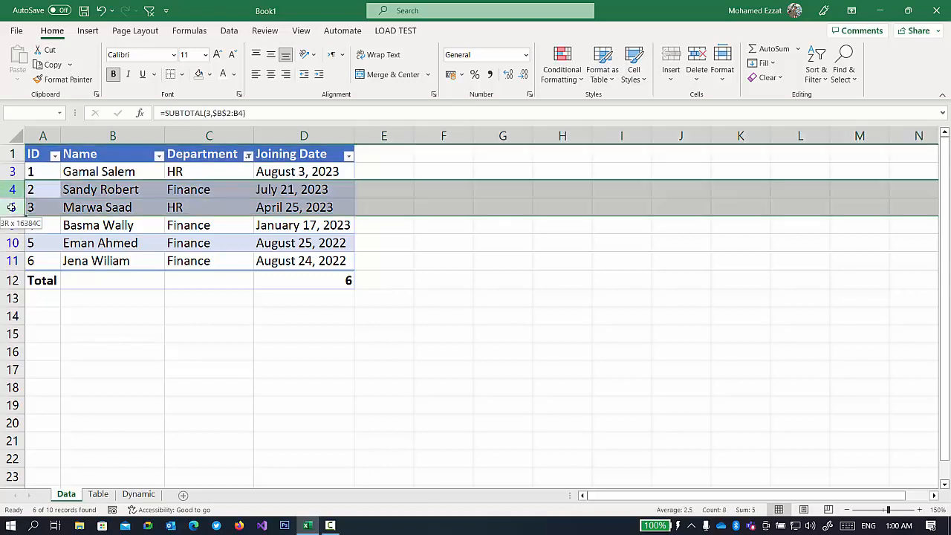
Clear the filter from the Department column
{"action": "left_click", "coordinate": [247, 155]}
{"action": "left_click", "coordinate": [186, 242]}
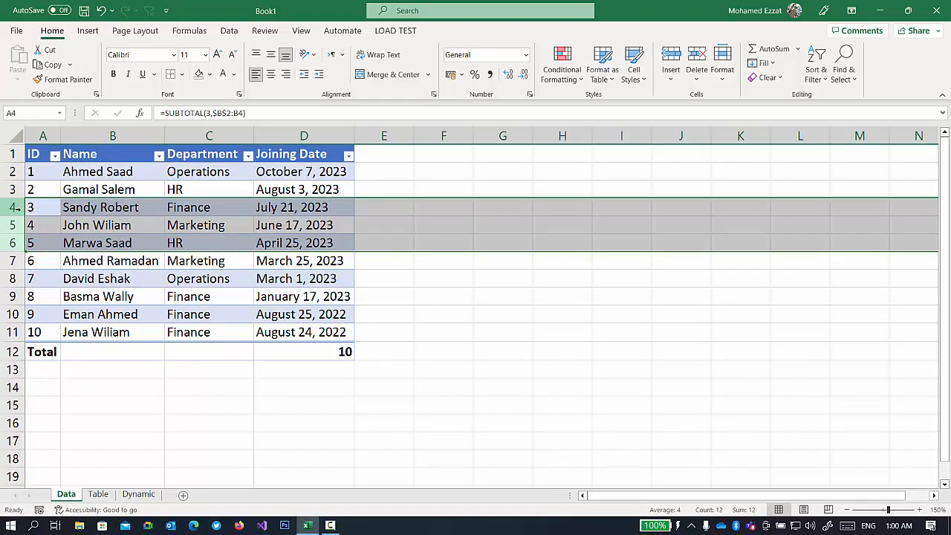
{"action": "left_click", "coordinate": [15, 207]}
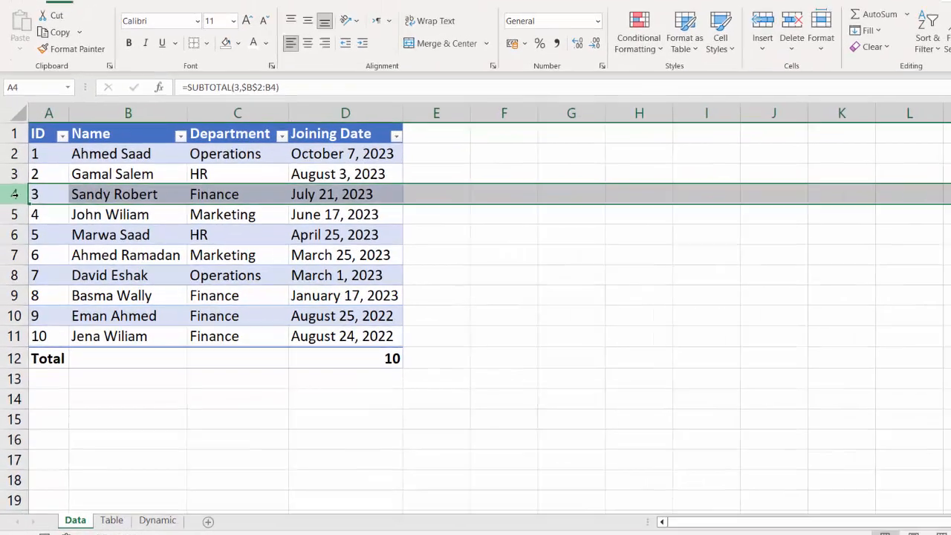
Hide rows 3 to 7 and check the ID formula in A8
{"action": "left_click_drag", "start_coordinate": [14, 174], "coordinate": [10, 253]}
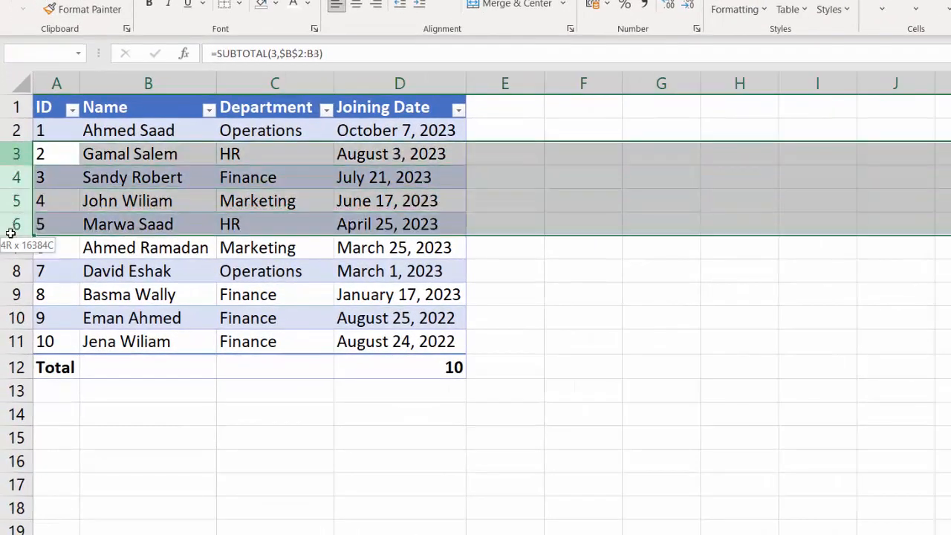
{"action": "right_click", "coordinate": [11, 199]}
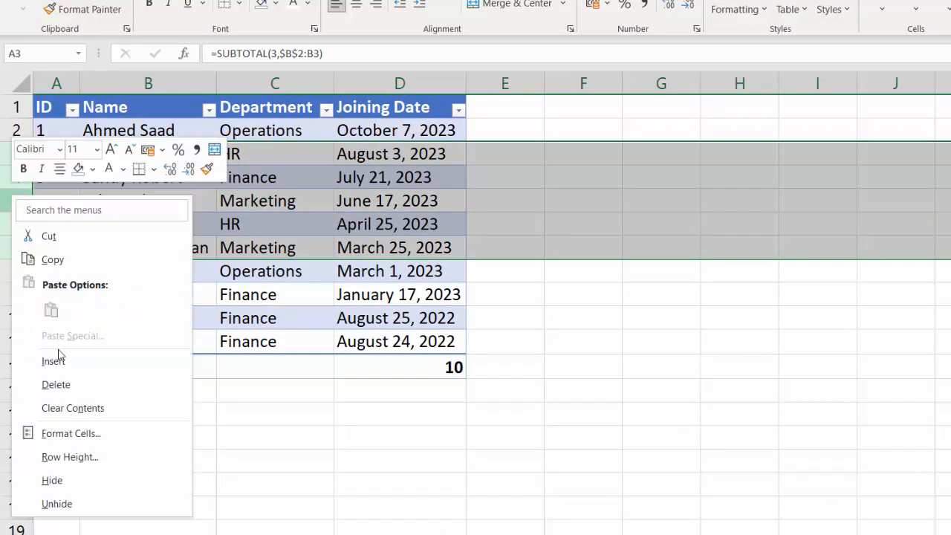
{"action": "left_click", "coordinate": [58, 479]}
{"action": "left_click", "coordinate": [59, 156]}
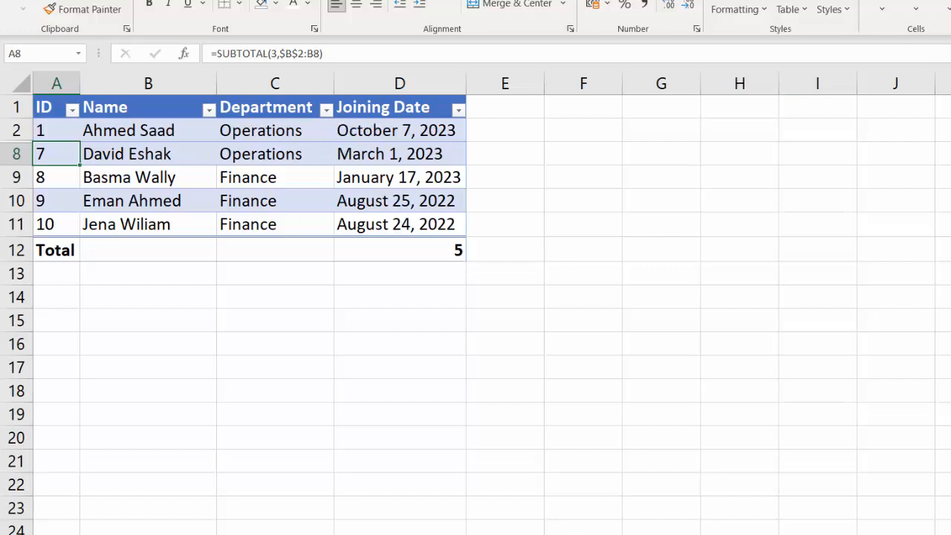
Unhide the hidden rows between rows 2 and 9
{"action": "left_click_drag", "start_coordinate": [16, 136], "coordinate": [16, 177]}
{"action": "right_click", "coordinate": [18, 159]}
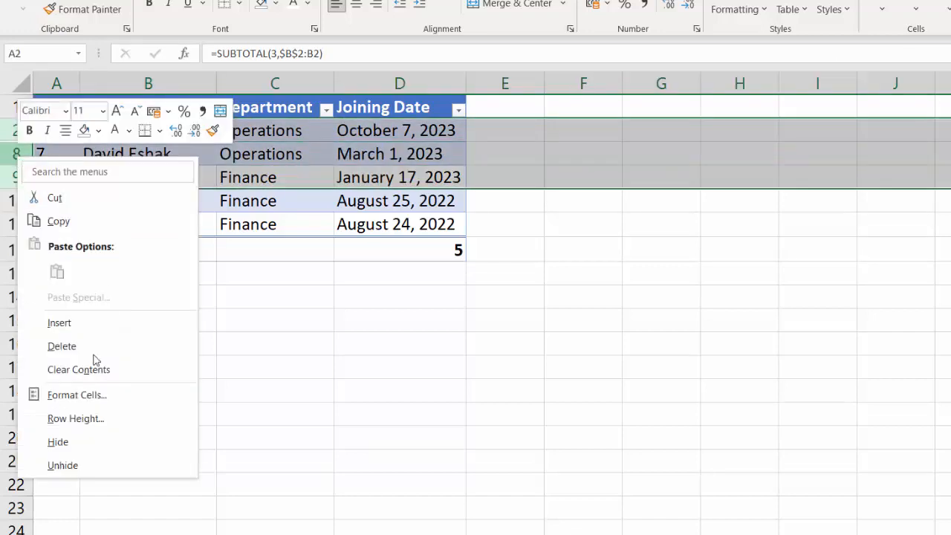
{"action": "left_click", "coordinate": [65, 463]}
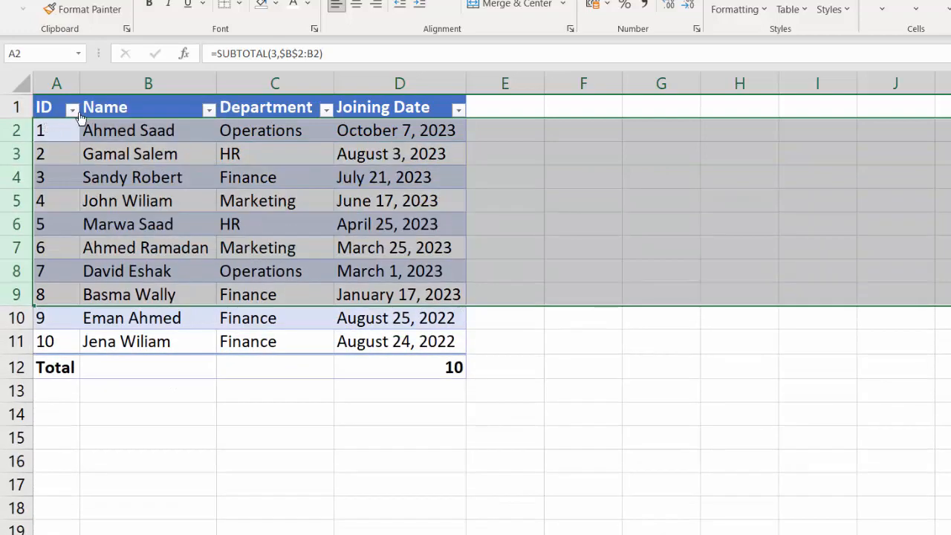
Widen the ID column and clear the existing ID formulas from A2:A11
{"action": "left_click_drag", "start_coordinate": [79, 90], "coordinate": [272, 90]}
{"action": "left_click", "coordinate": [170, 131]}
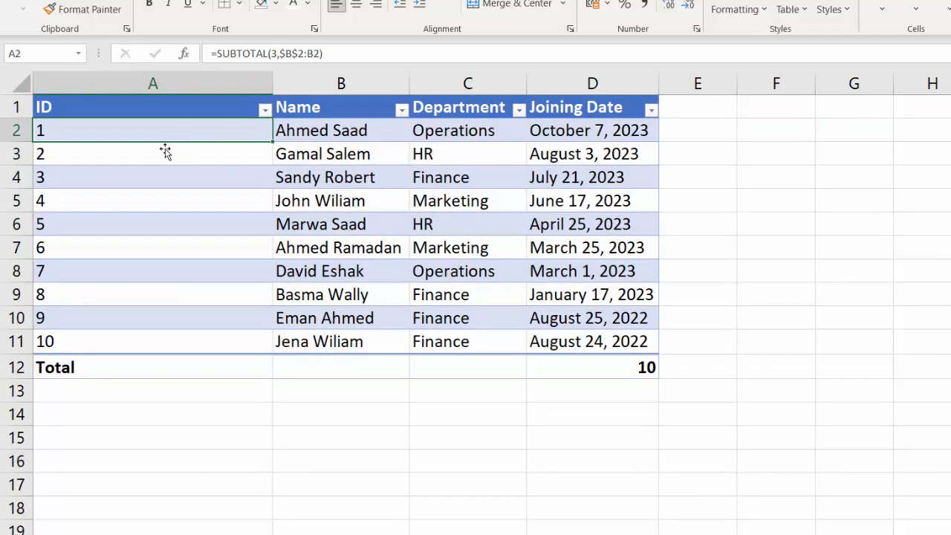
{"action": "left_click", "coordinate": [95, 338], "text": "shift"}
{"action": "key", "text": "Delete"}
Start an AGGREGATE formula in A2 with function 3 (COUNTA) and option 7 (ignore hidden rows and error values)
{"action": "left_click", "coordinate": [85, 131]}
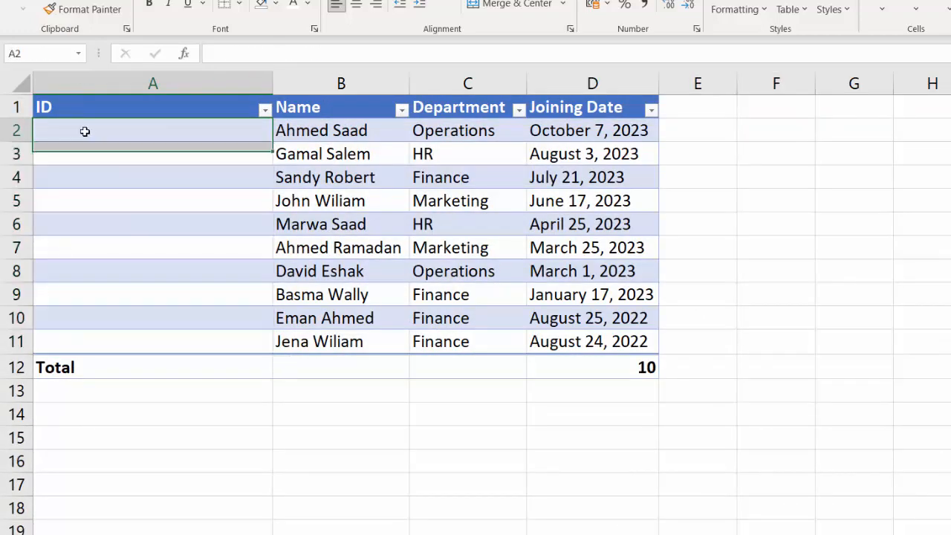
{"action": "type", "text": "="}
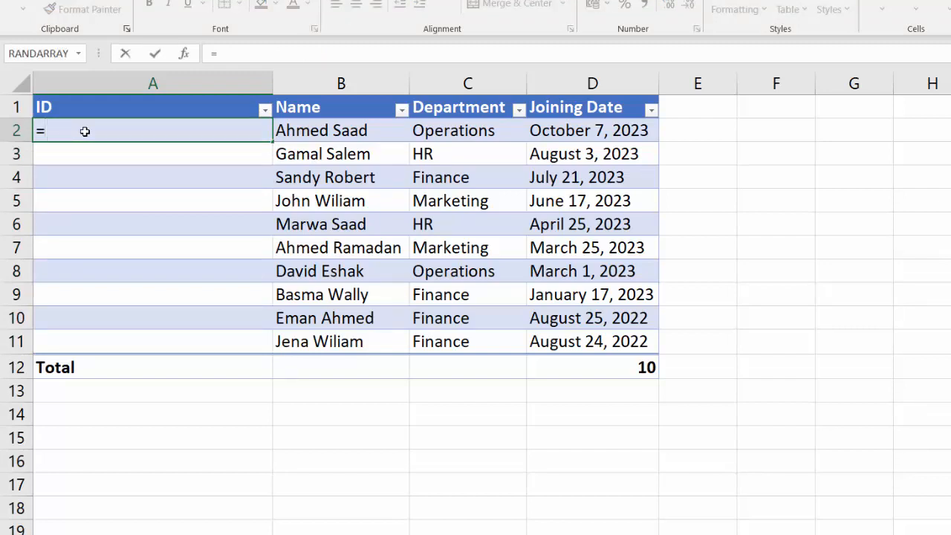
{"action": "type", "text": "agg"}
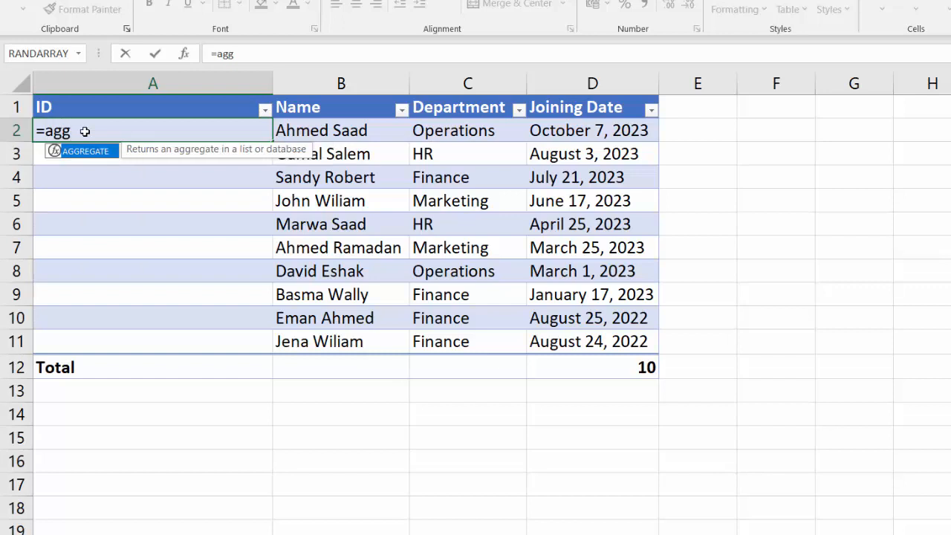
{"action": "key", "text": "Tab"}
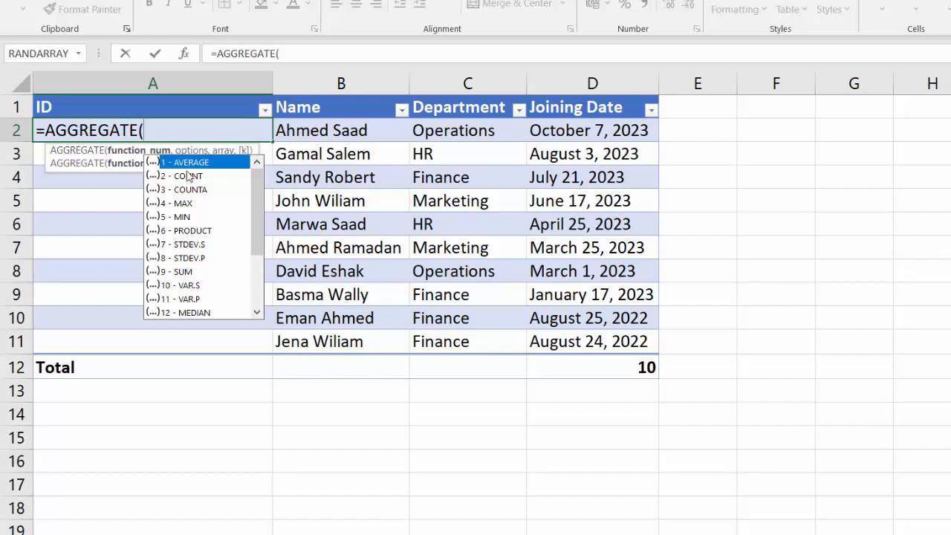
{"action": "left_click_drag", "start_coordinate": [258, 231], "coordinate": [266, 214]}
{"action": "double_click", "coordinate": [197, 191]}
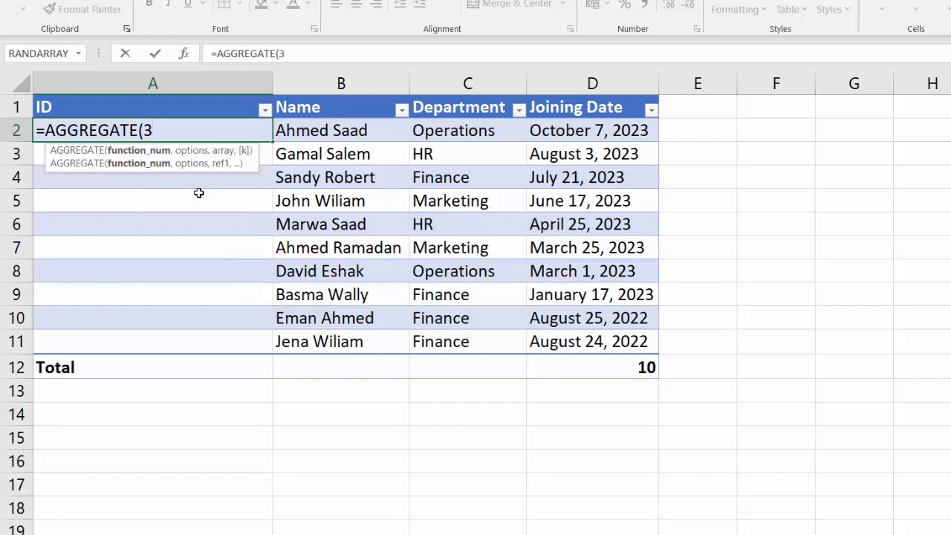
{"action": "type", "text": ","}
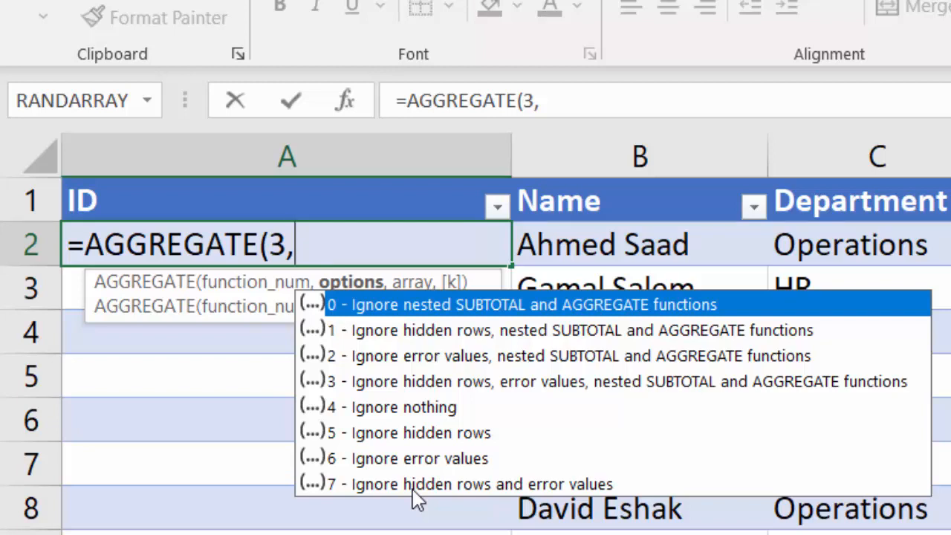
{"action": "type", "text": "7"}
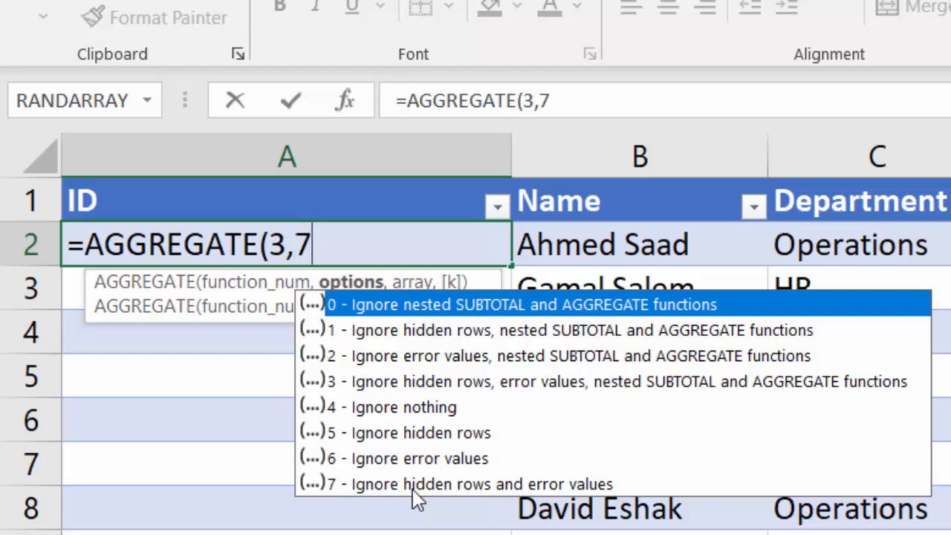
{"action": "type", "text": ","}
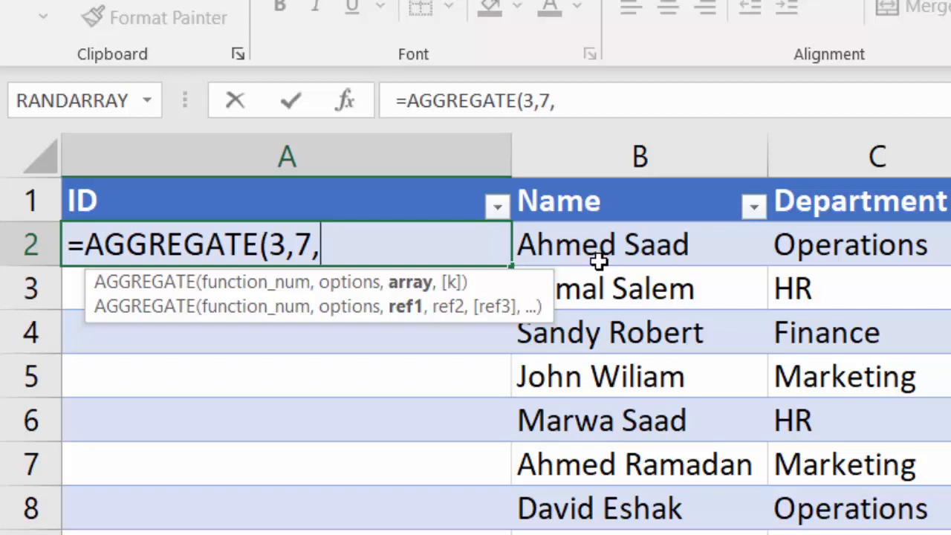
Complete the A2 formula with an expanding Name range so it reads =AGGREGATE(3,7,$B$2:B2)
{"action": "left_click", "coordinate": [277, 247]}
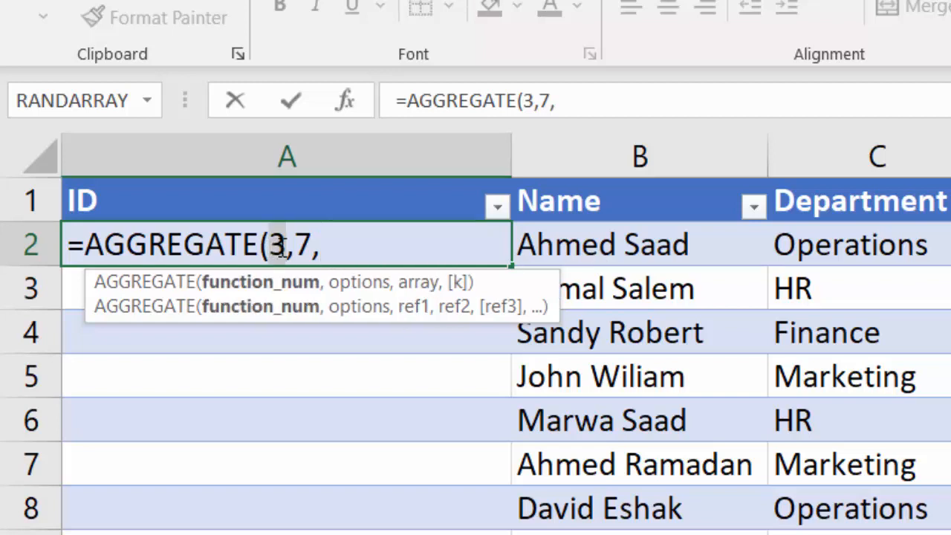
{"action": "left_click", "coordinate": [359, 244]}
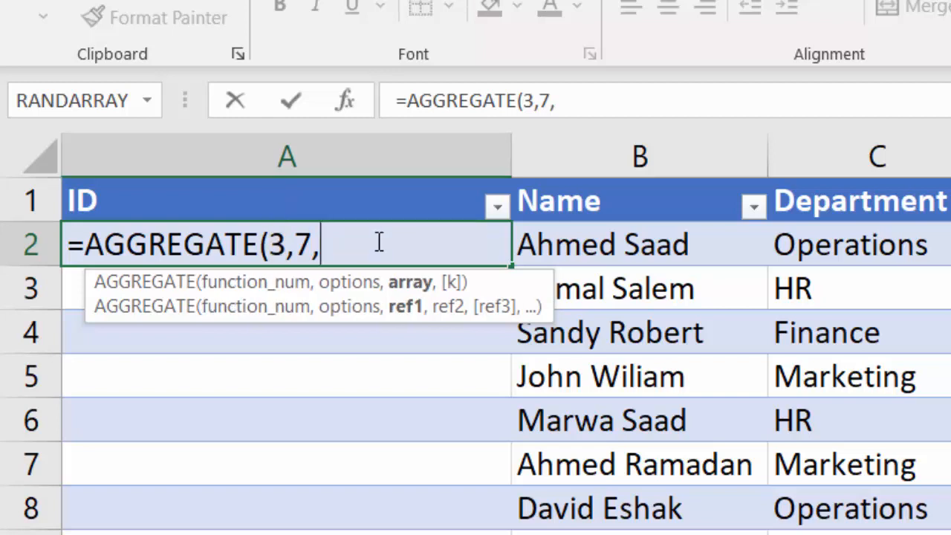
{"action": "left_click", "coordinate": [609, 247]}
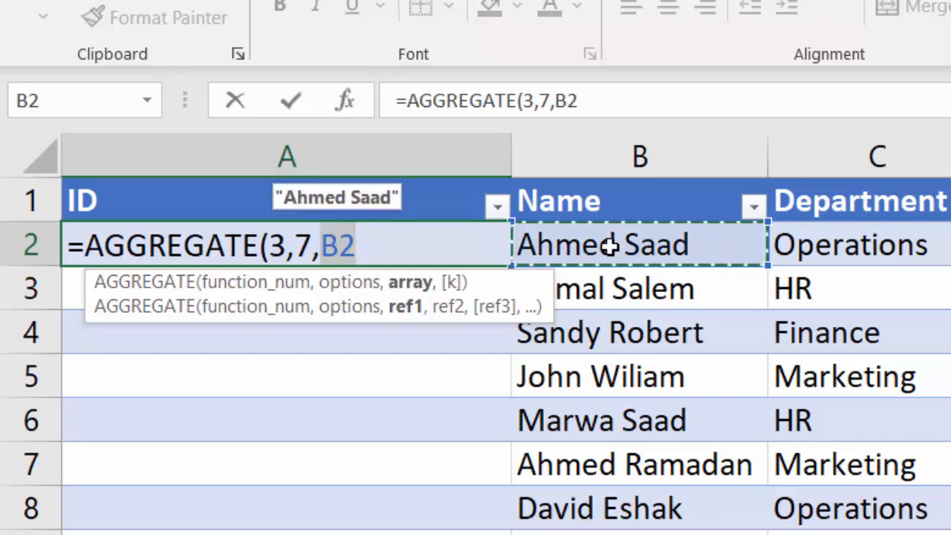
{"action": "key", "text": "F4"}
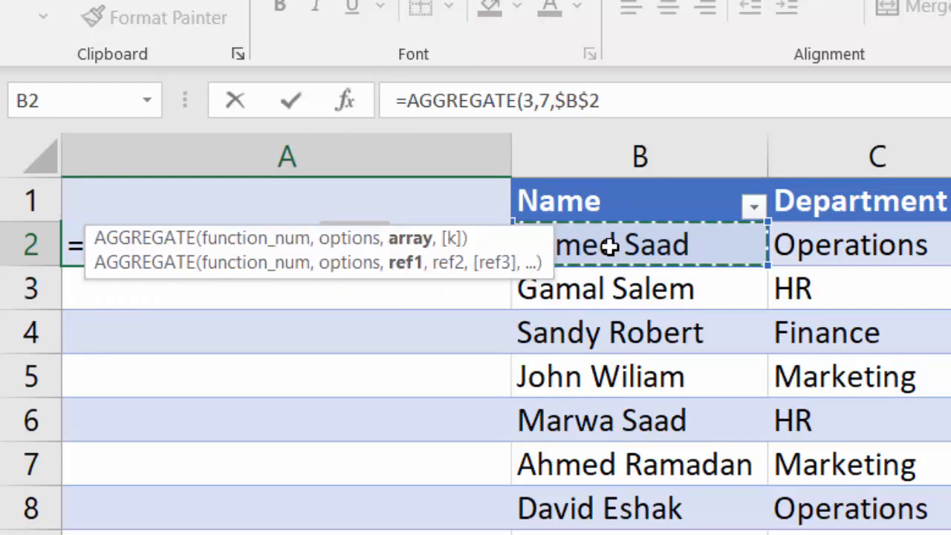
{"action": "type", "text": ":"}
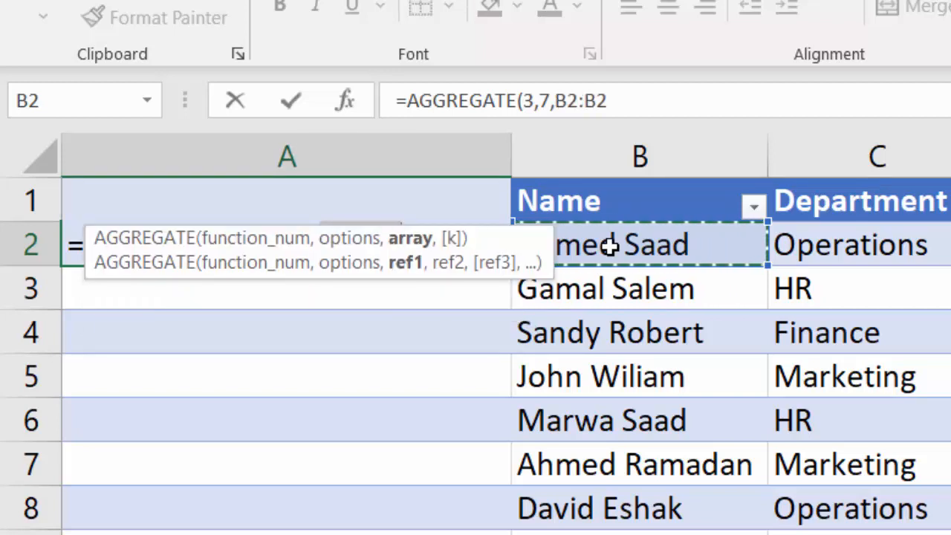
{"action": "left_click", "coordinate": [571, 102]}
{"action": "key", "text": "F4"}
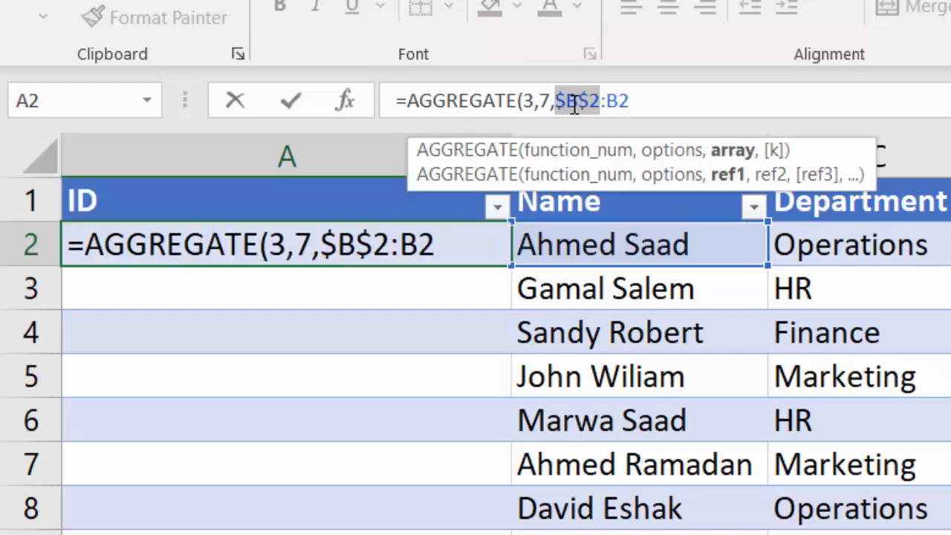
{"action": "left_click", "coordinate": [653, 101]}
{"action": "type", "text": ")"}
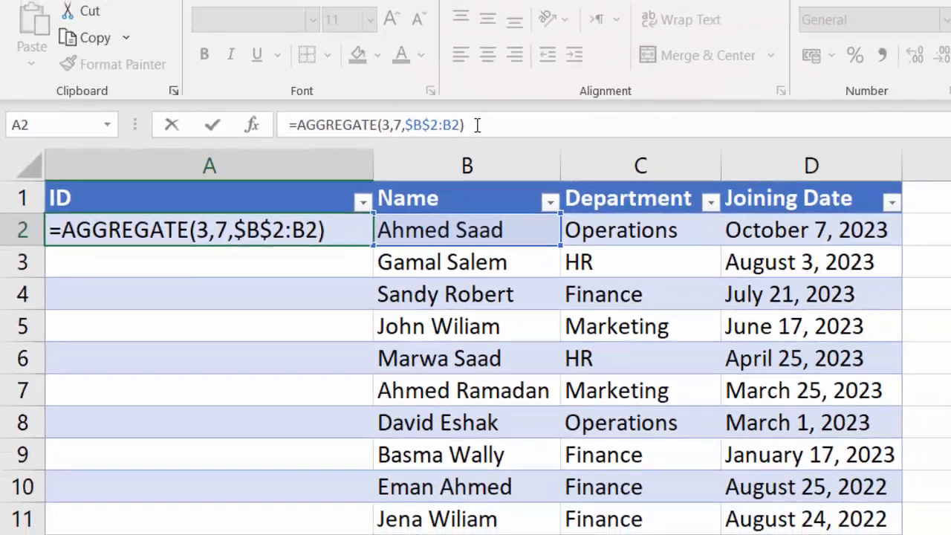
{"action": "key", "text": "Return"}
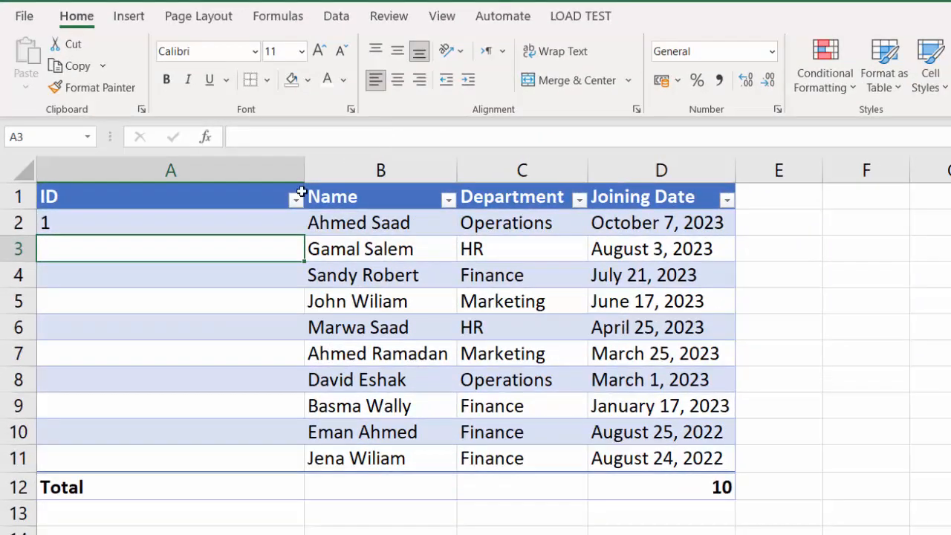
Copy the AGGREGATE formula from A2 down through A11 and check the formula in A3
{"action": "left_click", "coordinate": [262, 228]}
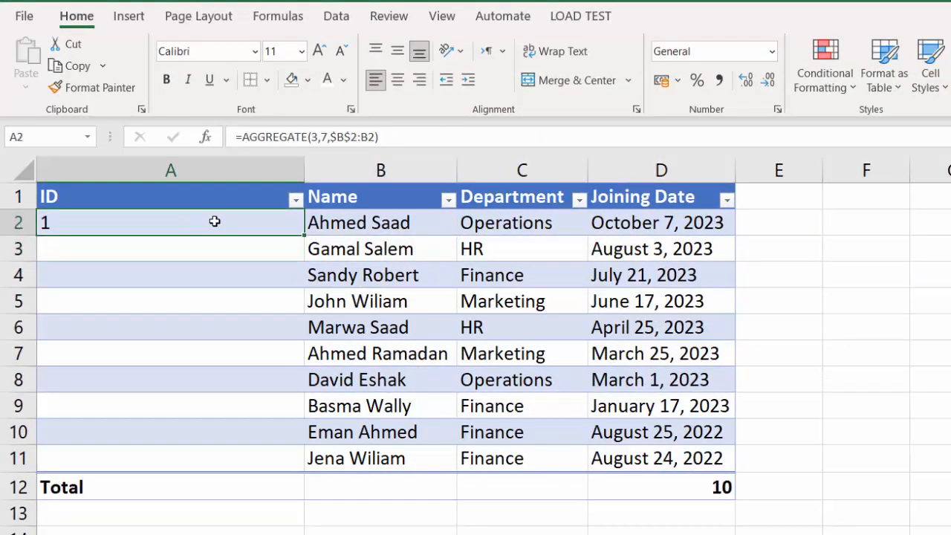
{"action": "key", "text": "ctrl+c"}
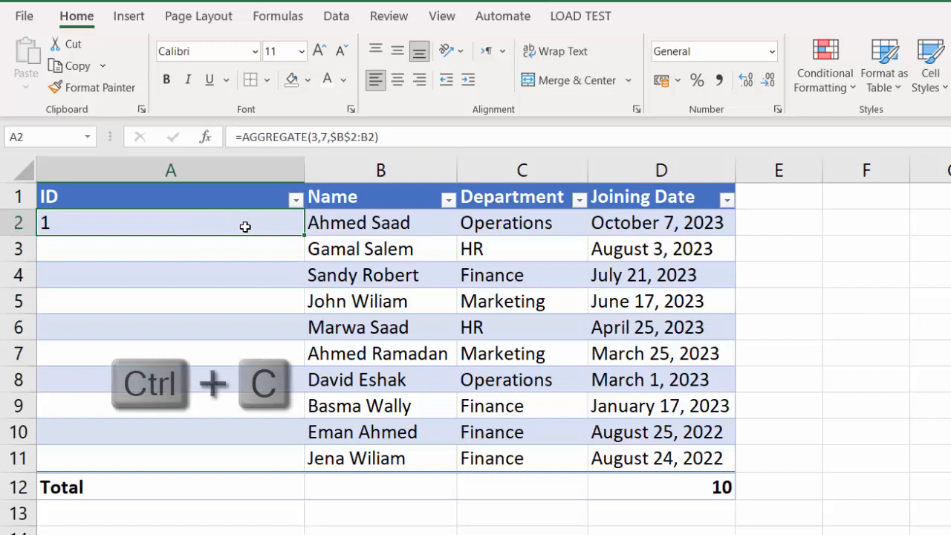
{"action": "left_click_drag", "start_coordinate": [244, 225], "coordinate": [208, 459]}
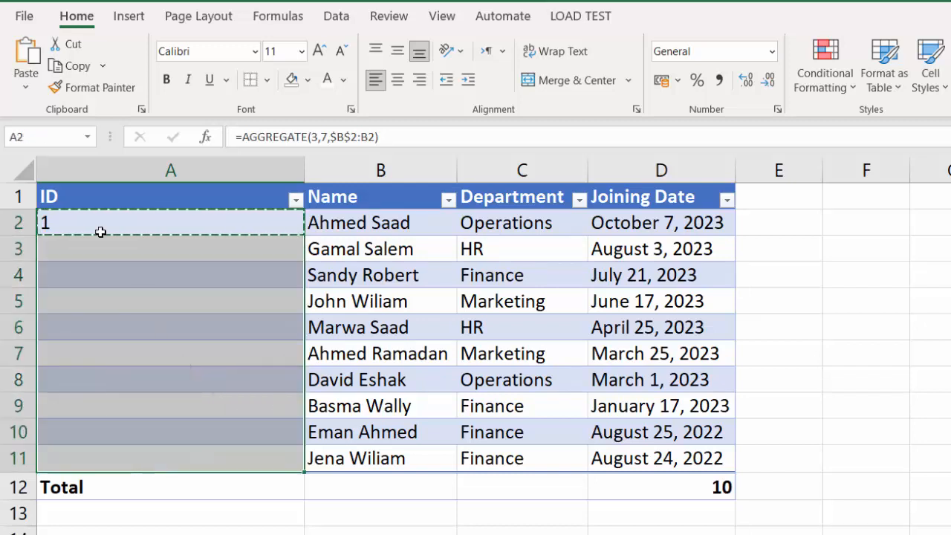
{"action": "left_click", "coordinate": [26, 86]}
{"action": "left_click", "coordinate": [46, 80]}
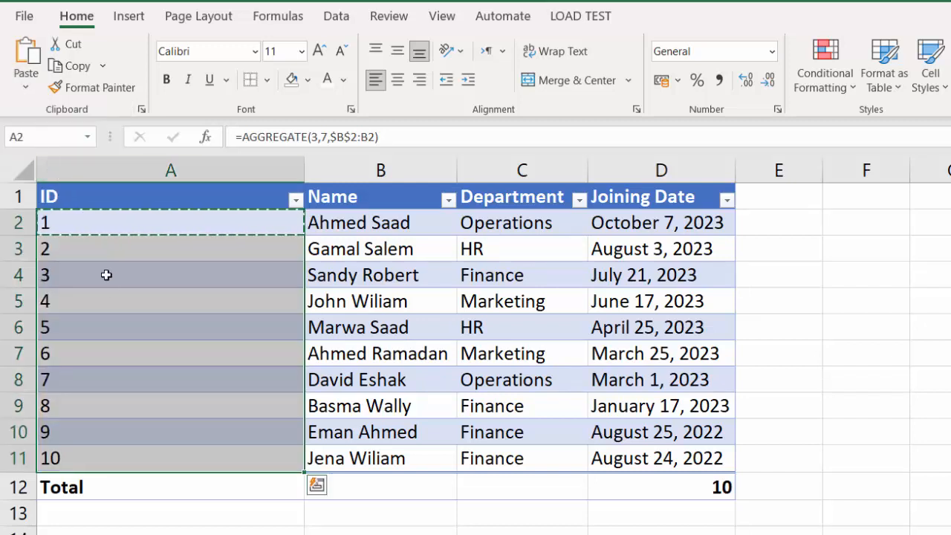
{"action": "left_click", "coordinate": [106, 275]}
{"action": "left_click", "coordinate": [104, 251]}
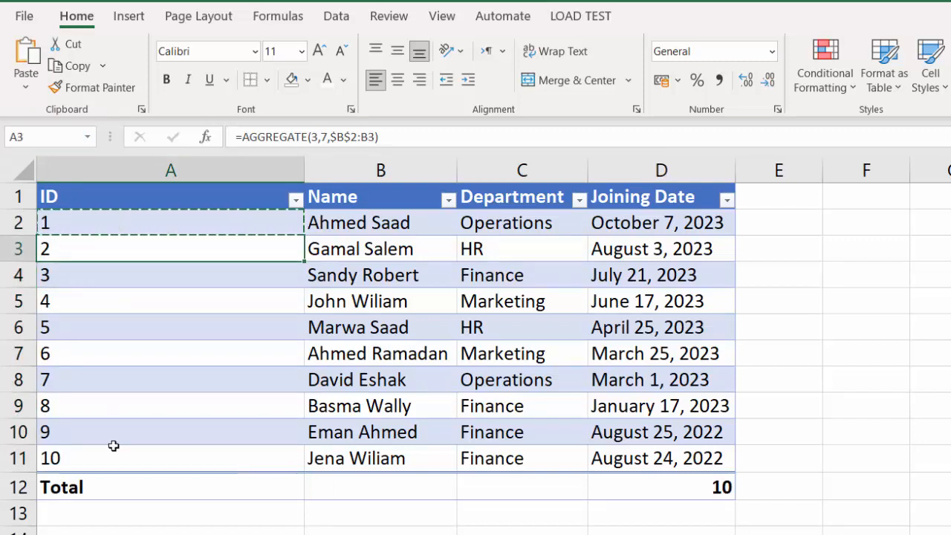
Autofit the width of the ID column and clear the copy selection around A2
{"action": "double_click", "coordinate": [304, 171]}
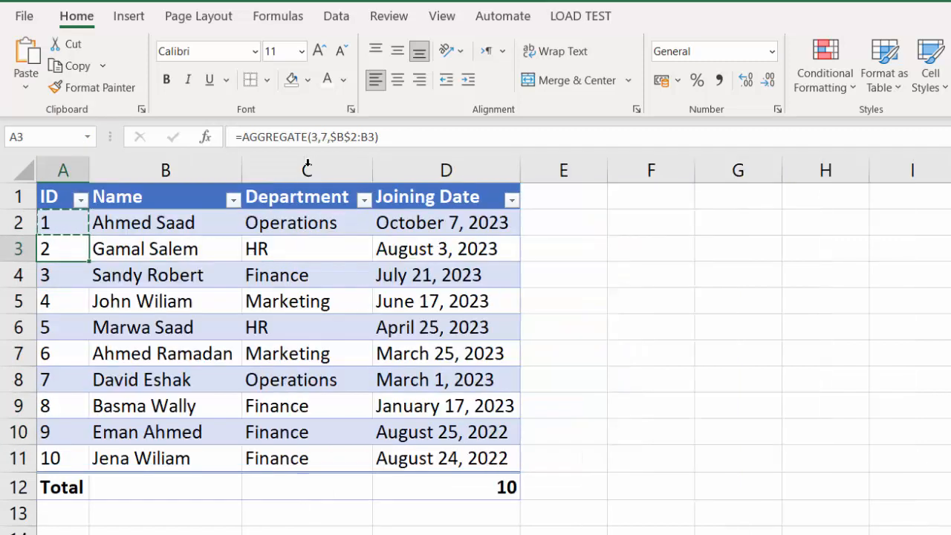
{"action": "left_click", "coordinate": [122, 223]}
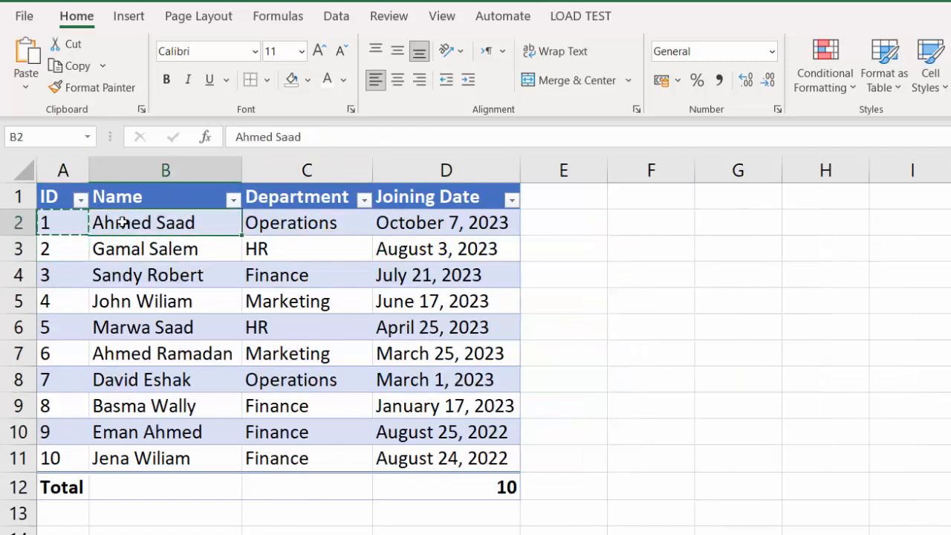
{"action": "key", "text": "Escape"}
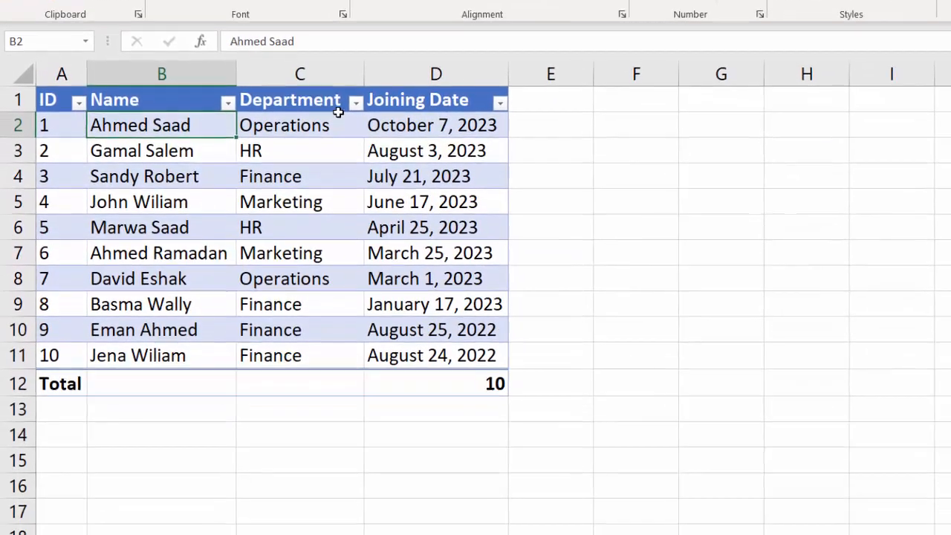
Filter the Department column to Finance and HR to check the IDs of the filtered records
{"action": "left_click", "coordinate": [355, 102]}
{"action": "left_click", "coordinate": [180, 313]}
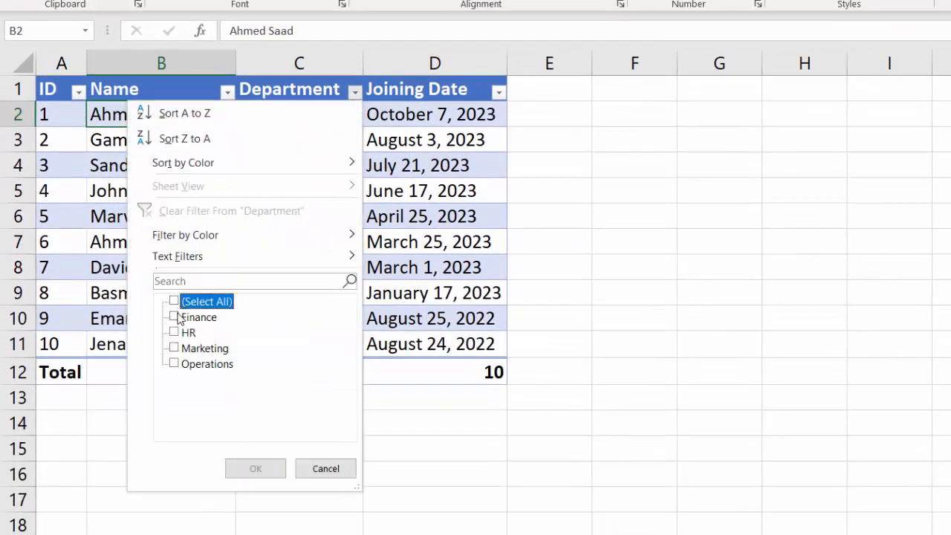
{"action": "left_click", "coordinate": [175, 317]}
{"action": "left_click", "coordinate": [176, 332]}
{"action": "left_click", "coordinate": [251, 468]}
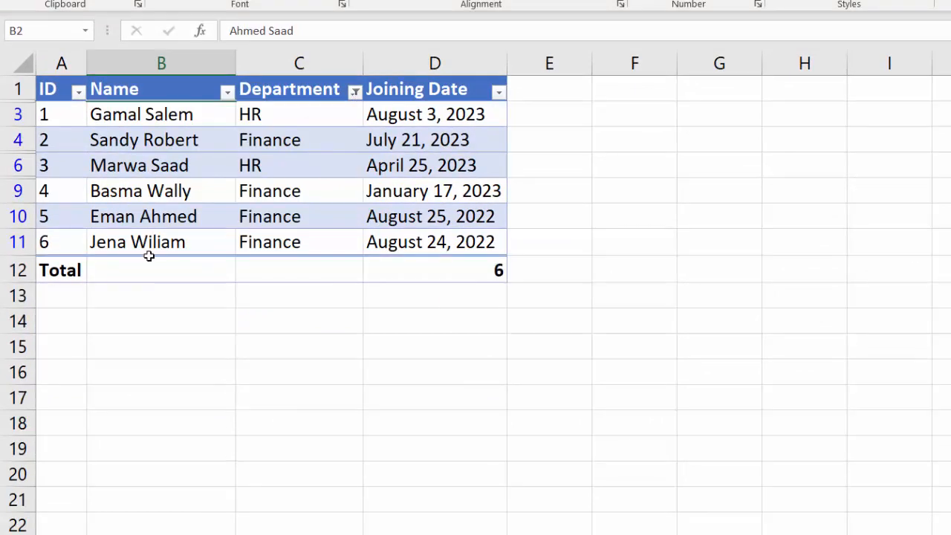
Narrow the Department filter to Finance only, check the IDs, and clear the filter
{"action": "left_click", "coordinate": [355, 91]}
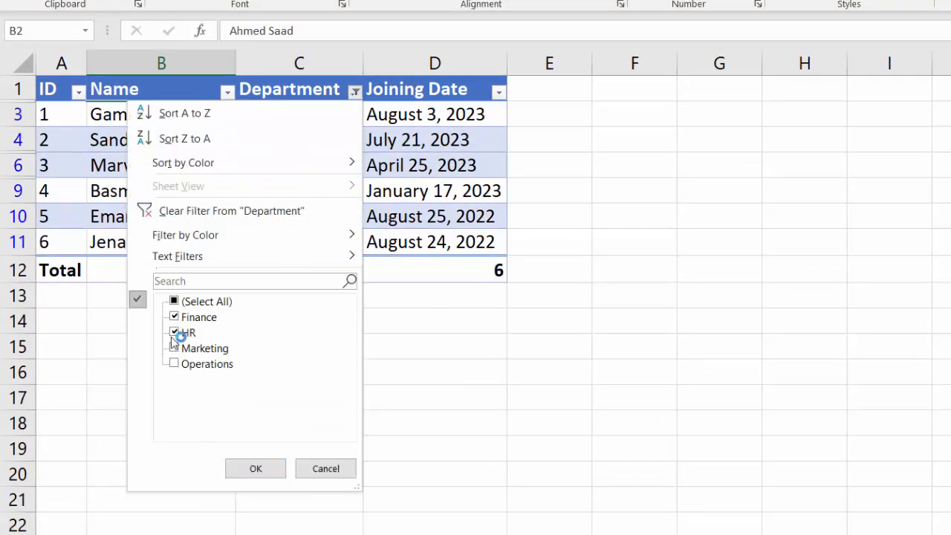
{"action": "left_click", "coordinate": [174, 332]}
{"action": "left_click", "coordinate": [242, 466]}
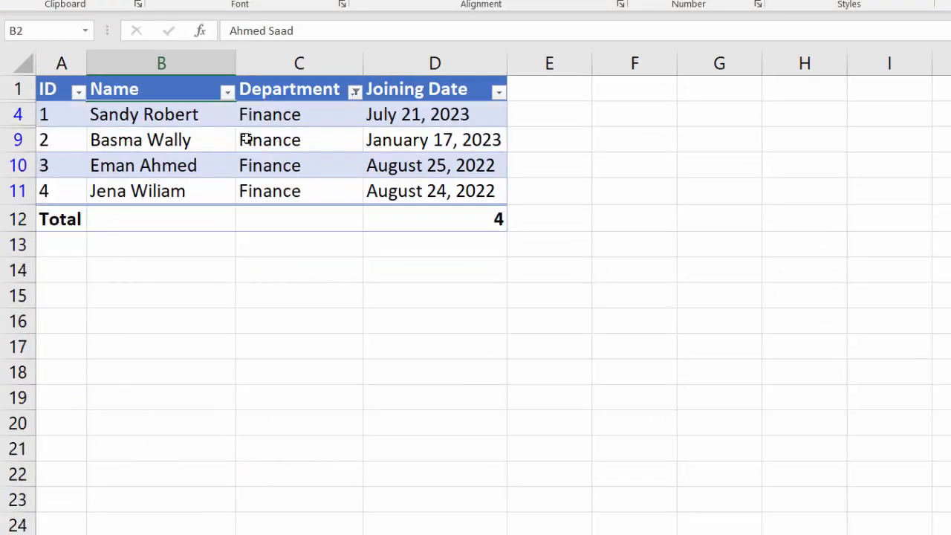
{"action": "left_click", "coordinate": [354, 91]}
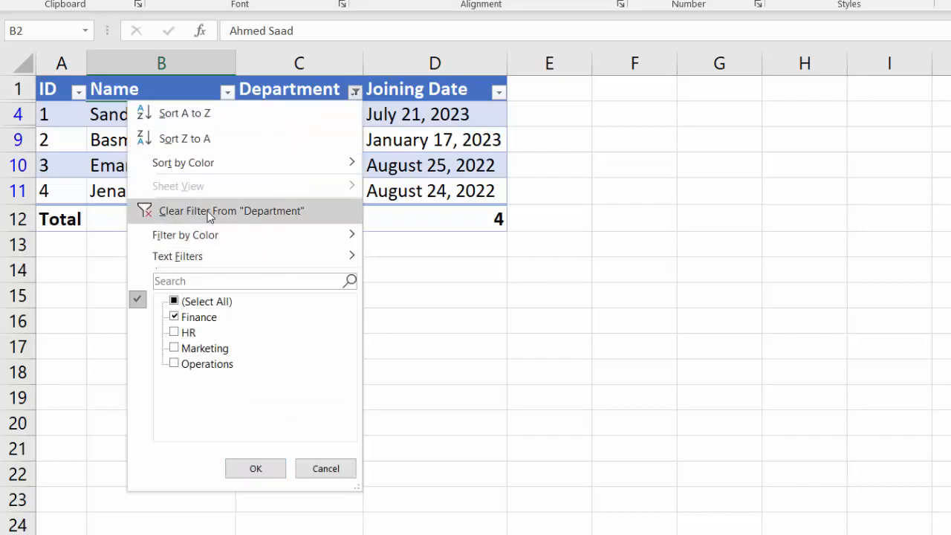
{"action": "left_click", "coordinate": [158, 211]}
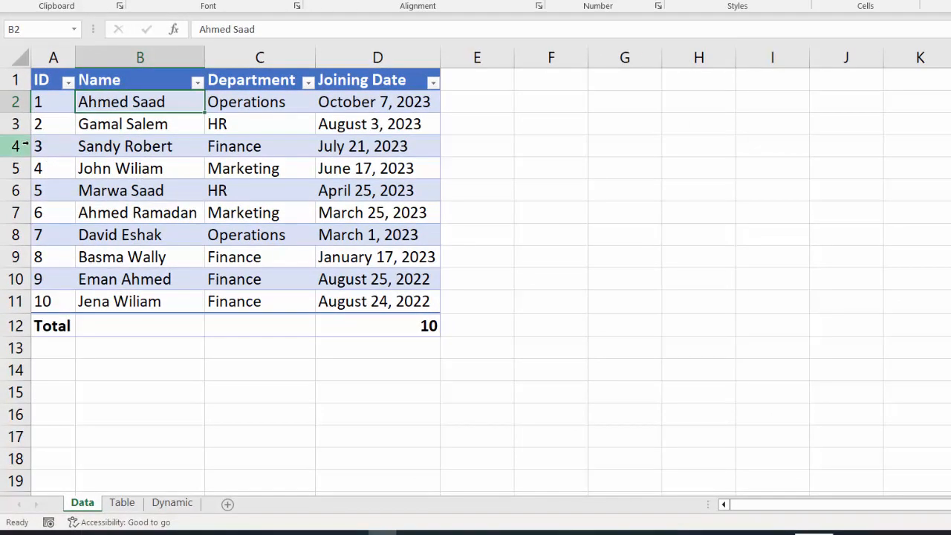
Hide rows 3 to 7 and check the AGGREGATE formula in A2
{"action": "left_click_drag", "start_coordinate": [17, 125], "coordinate": [17, 214]}
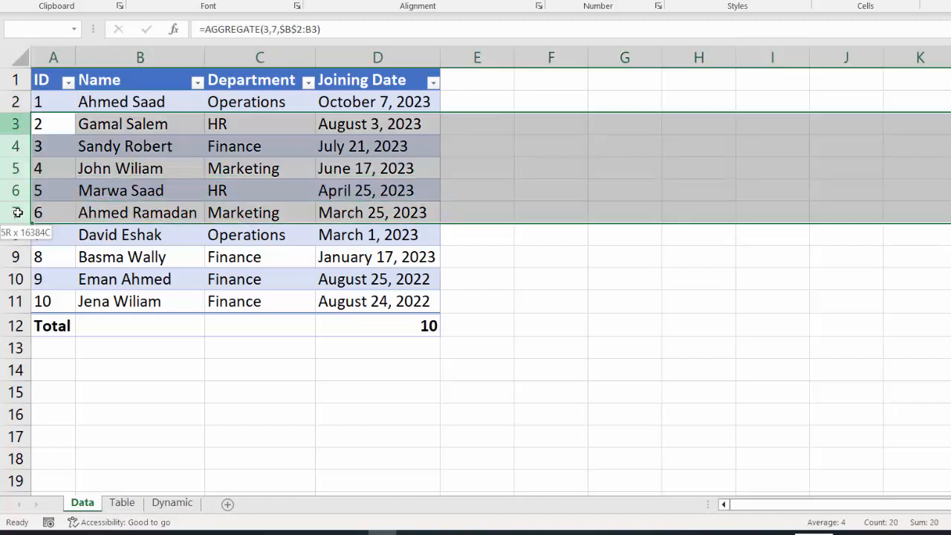
{"action": "right_click", "coordinate": [18, 216]}
{"action": "left_click", "coordinate": [60, 484]}
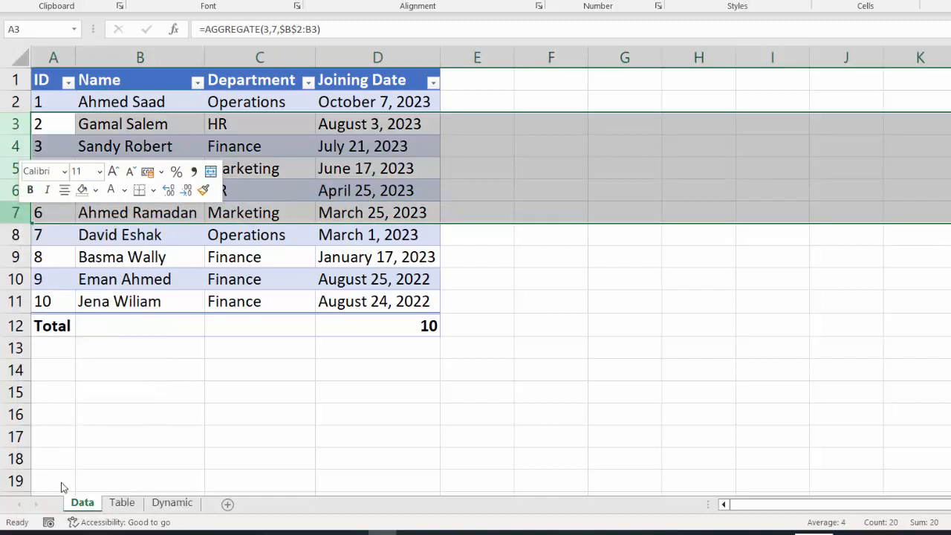
{"action": "left_click", "coordinate": [59, 98]}
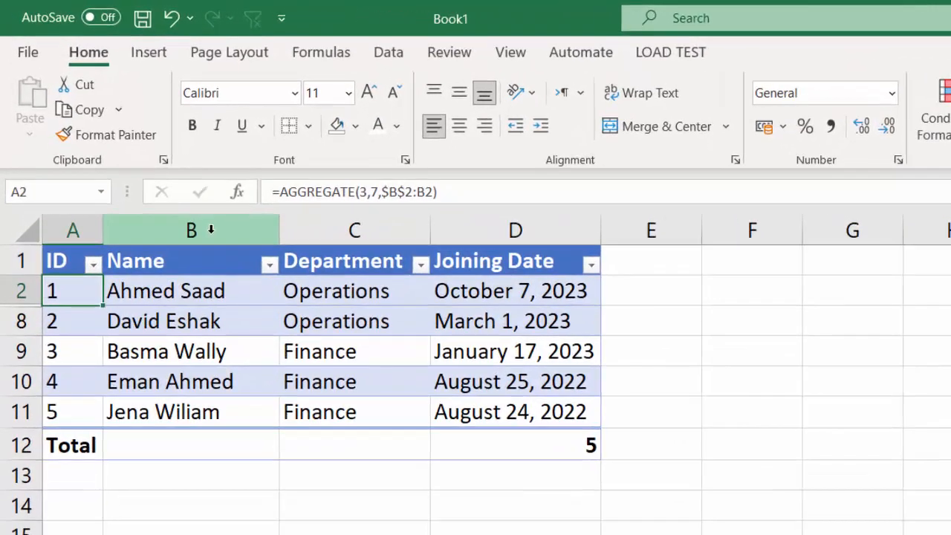
Insert a new column before the Name column and enter Emp Num as its header in B1
{"action": "left_click", "coordinate": [124, 137]}
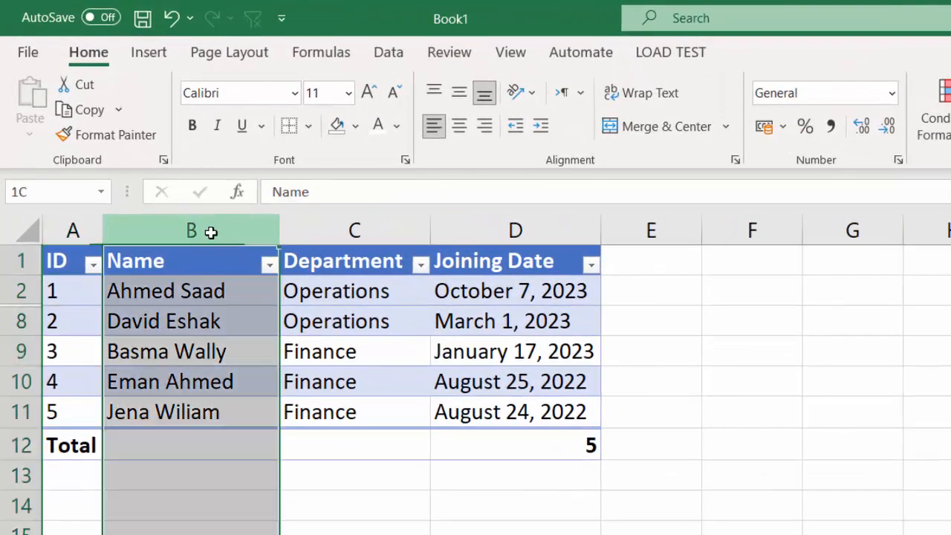
{"action": "right_click", "coordinate": [211, 232]}
{"action": "left_click", "coordinate": [303, 444]}
{"action": "left_click", "coordinate": [124, 251]}
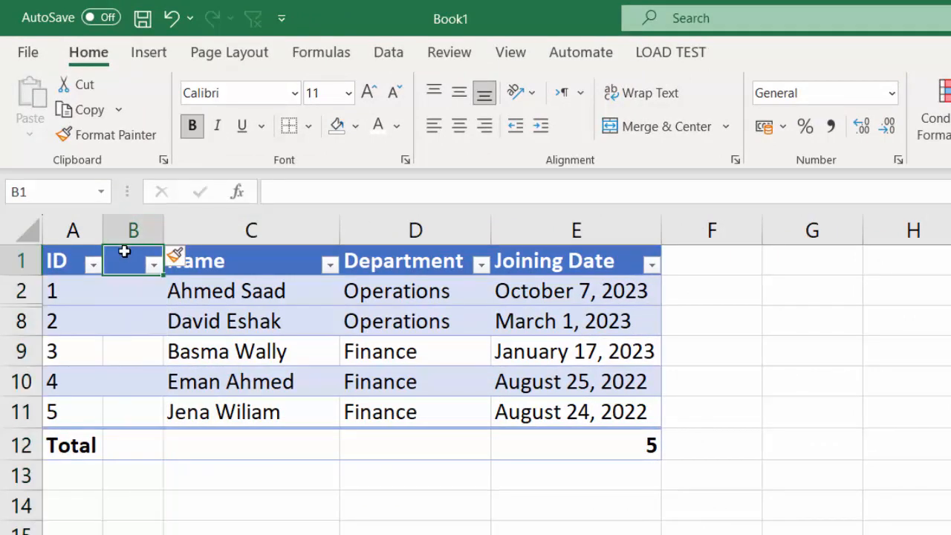
{"action": "type", "text": "Emp"}
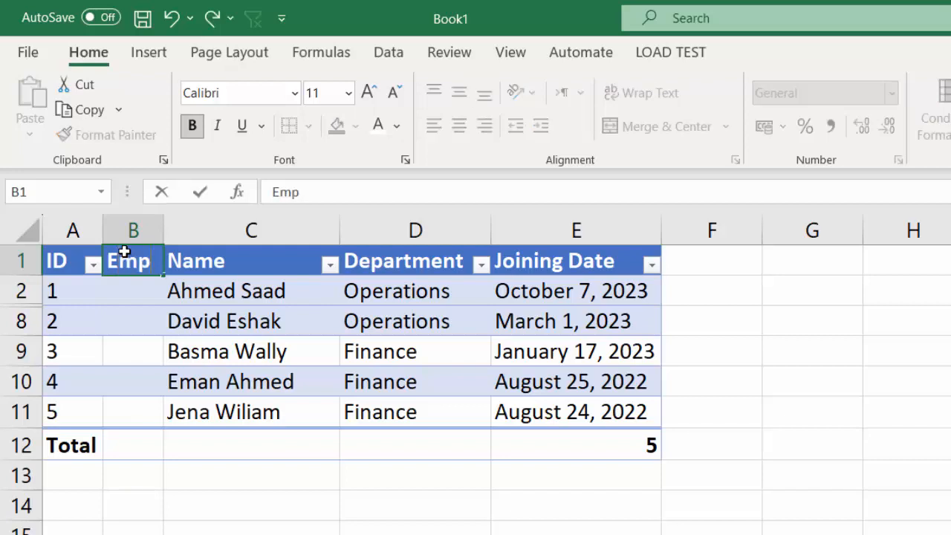
{"action": "type", "text": " Num"}
{"action": "key", "text": "Return"}
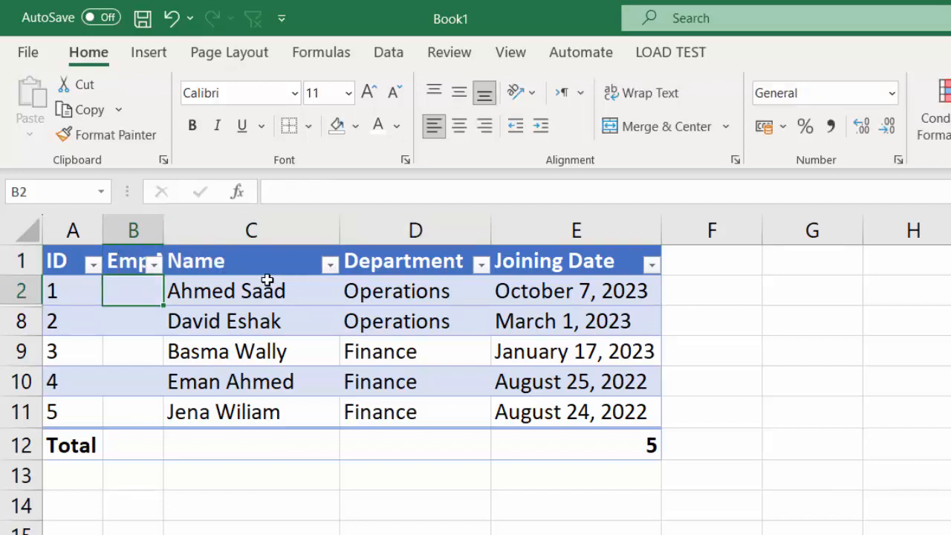
Unhide rows 3 to 7 and widen the Emp Num and ID columns
{"action": "left_click", "coordinate": [293, 253]}
{"action": "left_click", "coordinate": [134, 258]}
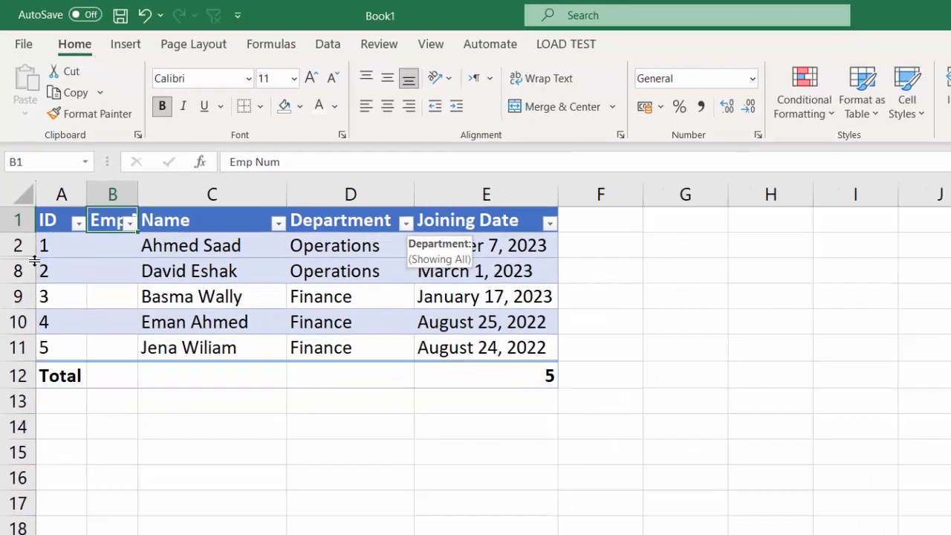
{"action": "left_click_drag", "start_coordinate": [21, 290], "coordinate": [22, 351]}
{"action": "right_click", "coordinate": [22, 355]}
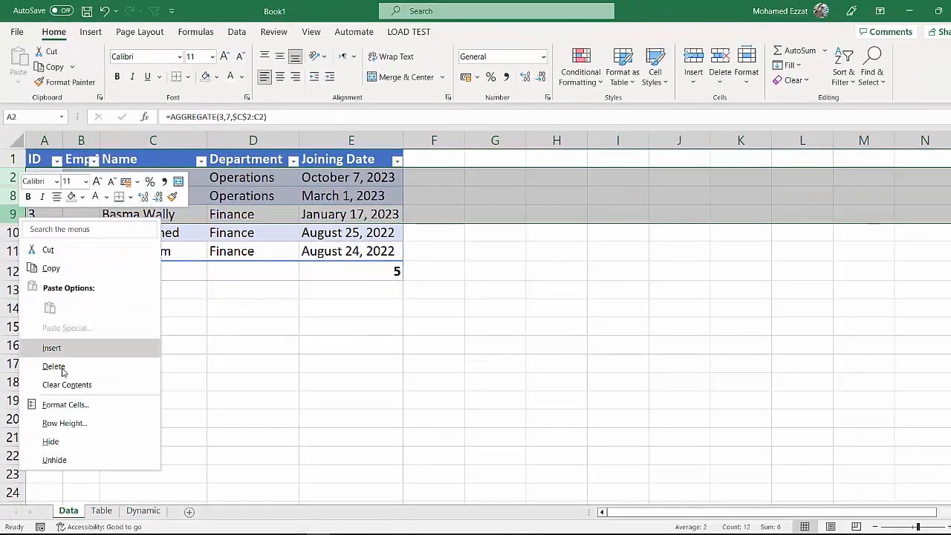
{"action": "left_click", "coordinate": [54, 459]}
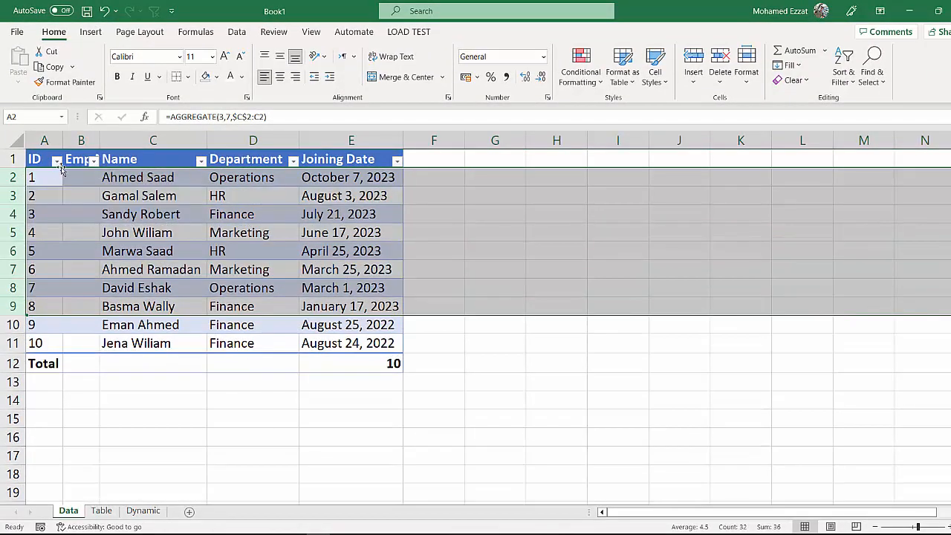
{"action": "left_click_drag", "start_coordinate": [100, 141], "coordinate": [259, 143]}
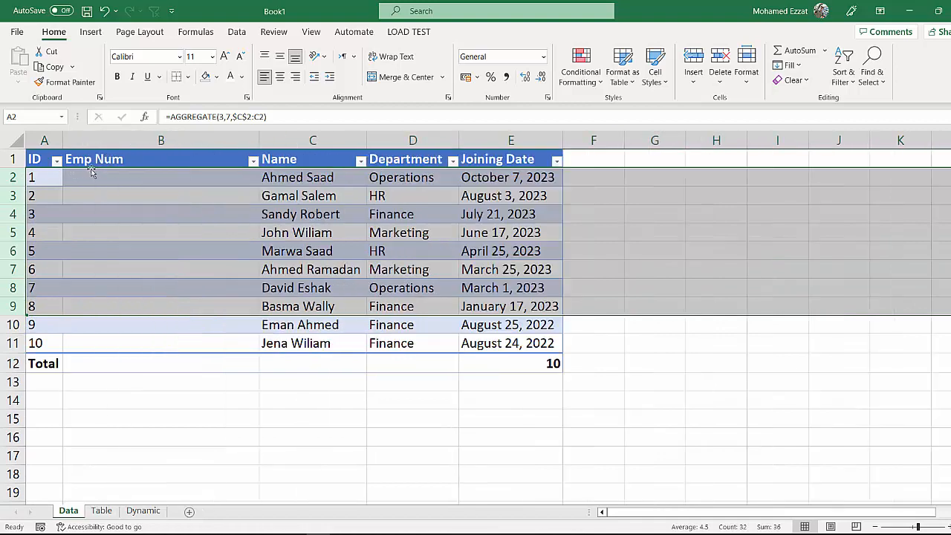
{"action": "left_click_drag", "start_coordinate": [63, 141], "coordinate": [197, 141]}
Rewrite the AGGREGATE arguments in A2 with function 2 (COUNT) and option 7 to ignore hidden rows and error values
{"action": "left_click", "coordinate": [130, 175]}
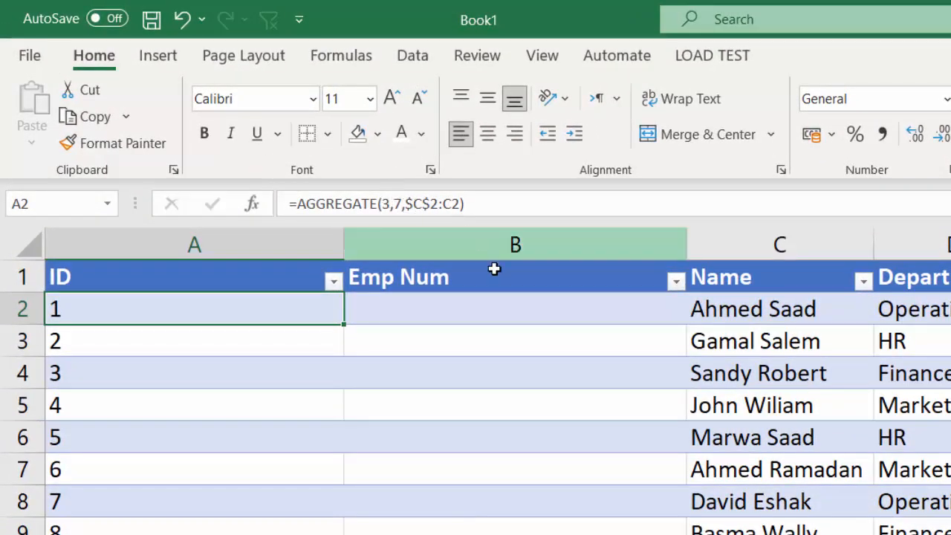
{"action": "left_click", "coordinate": [413, 205]}
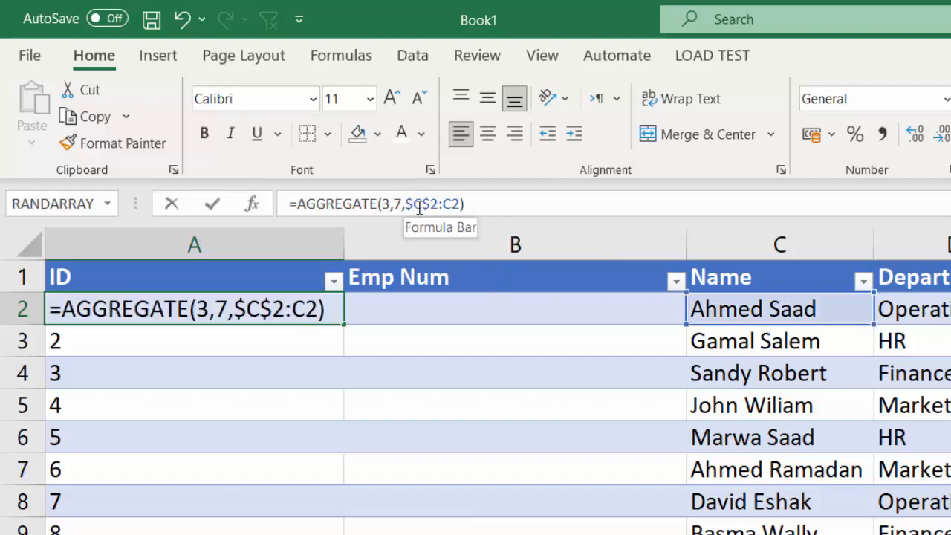
{"action": "left_click_drag", "start_coordinate": [419, 208], "coordinate": [515, 206]}
{"action": "key", "text": "BackSpace"}
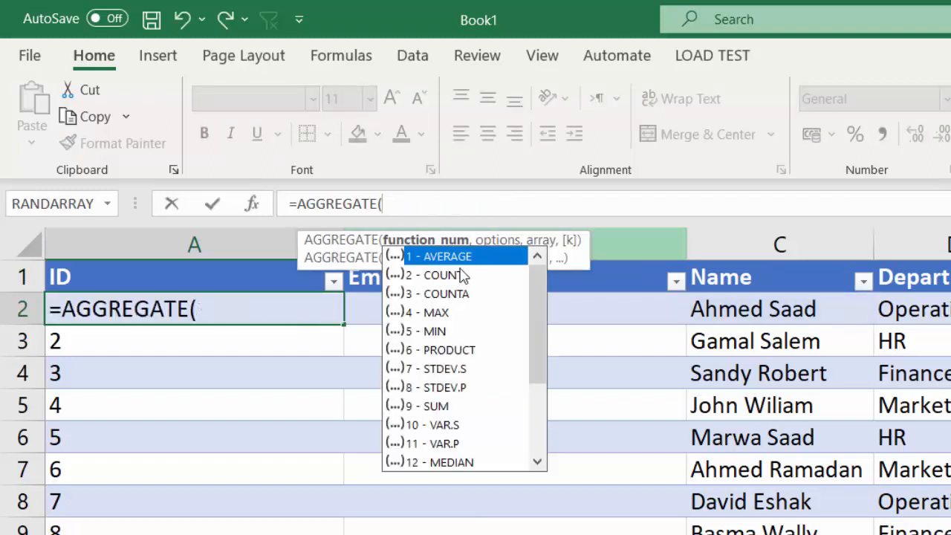
{"action": "double_click", "coordinate": [462, 276]}
{"action": "type", "text": ","}
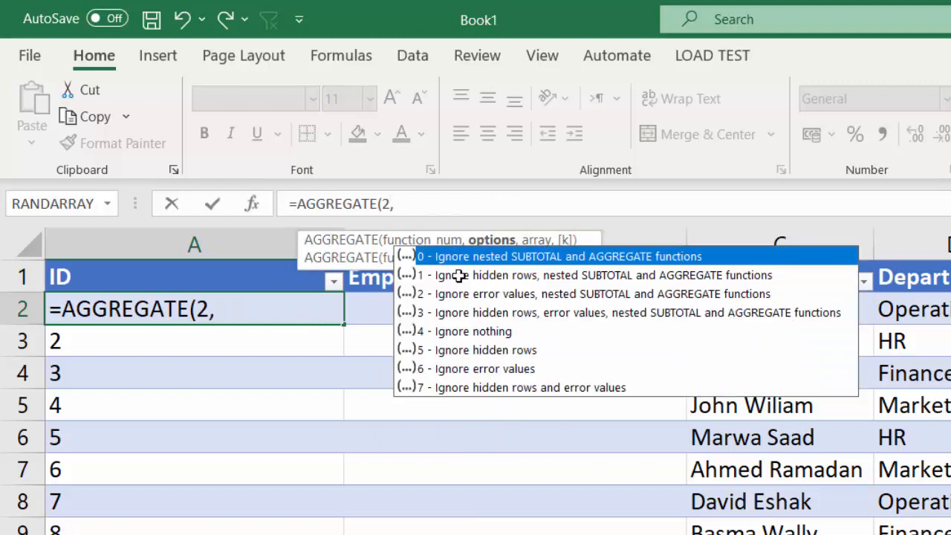
{"action": "left_click", "coordinate": [499, 389]}
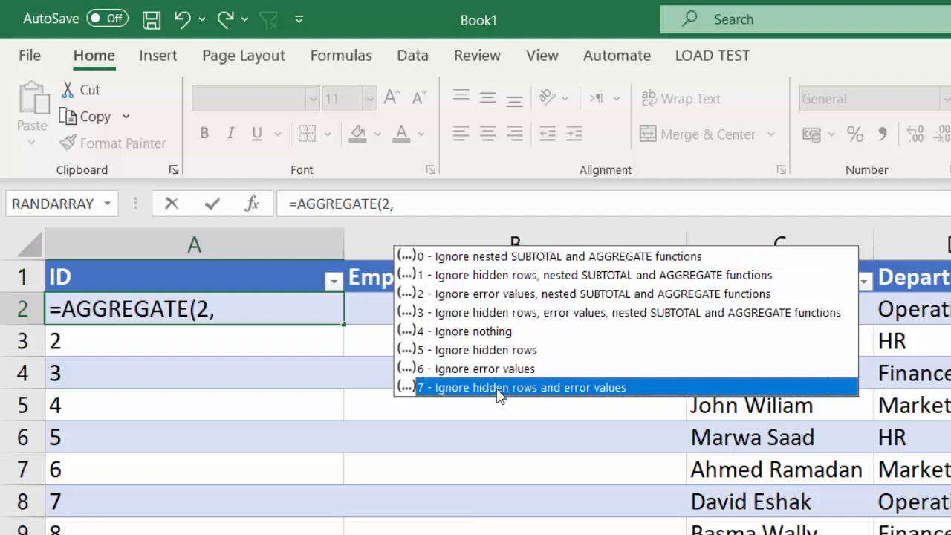
{"action": "double_click", "coordinate": [499, 389]}
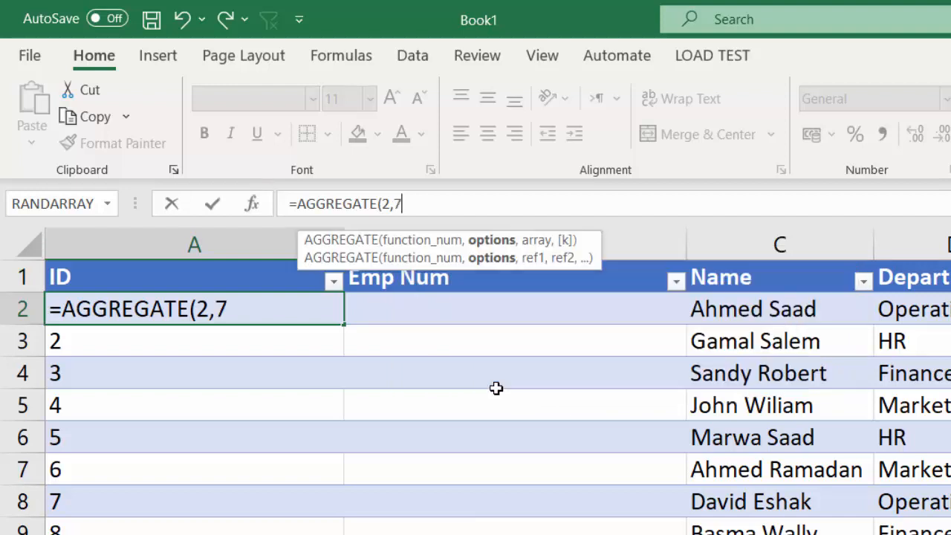
{"action": "type", "text": ","}
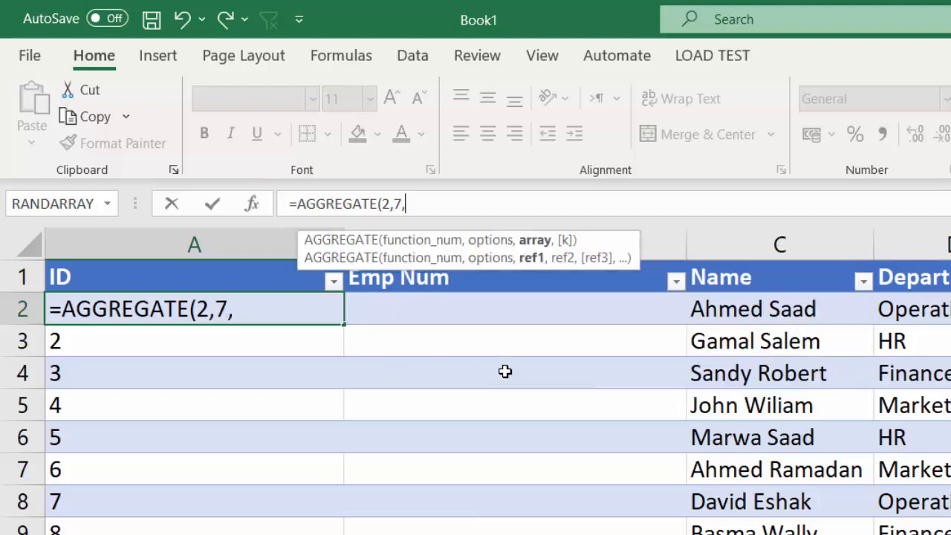
Complete the A2 formula with the expanding range $B$2:B2 and enter it
{"action": "left_click", "coordinate": [546, 310]}
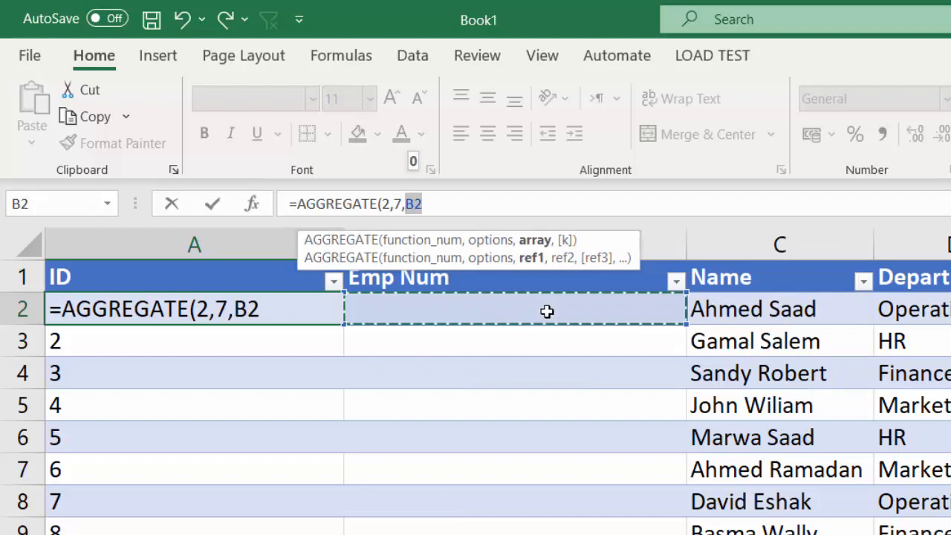
{"action": "left_click", "coordinate": [546, 311], "text": "shift"}
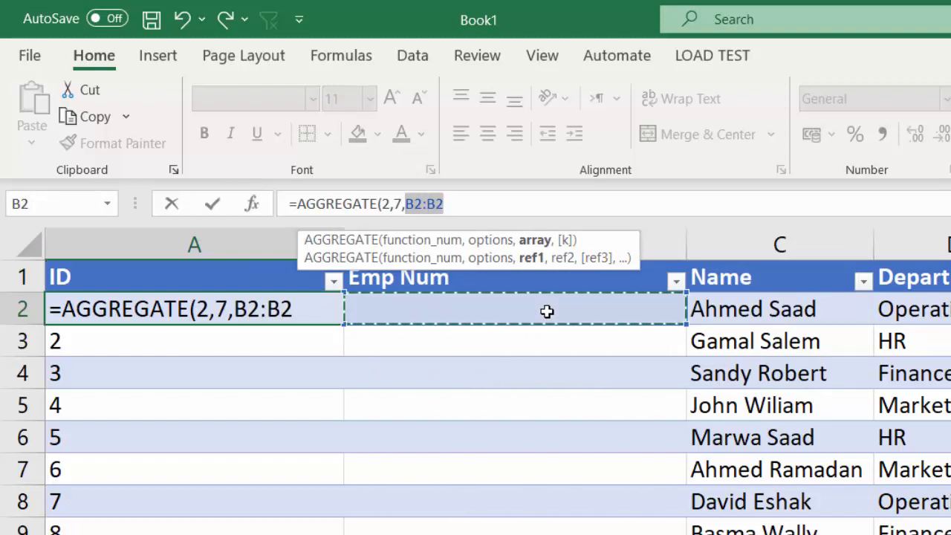
{"action": "left_click", "coordinate": [413, 205]}
{"action": "key", "text": "F4"}
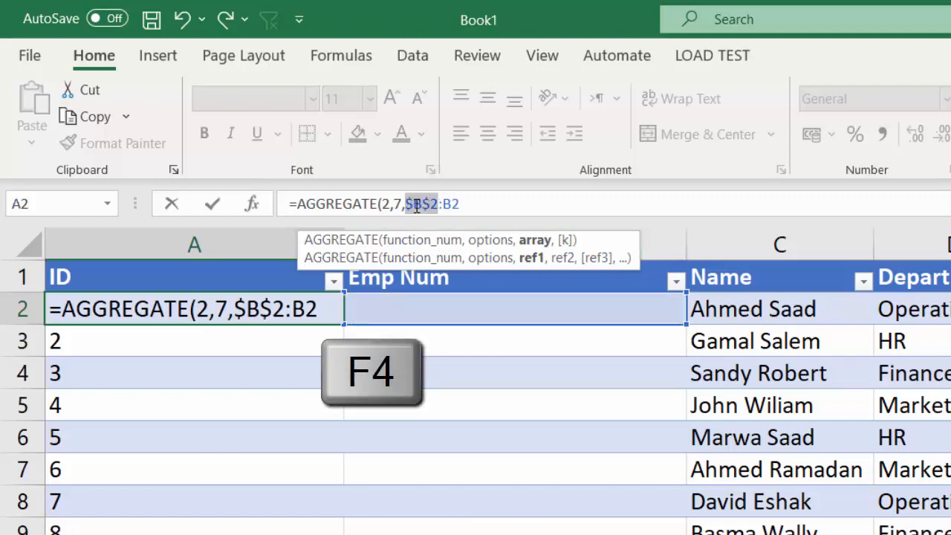
{"action": "type", "text": ")"}
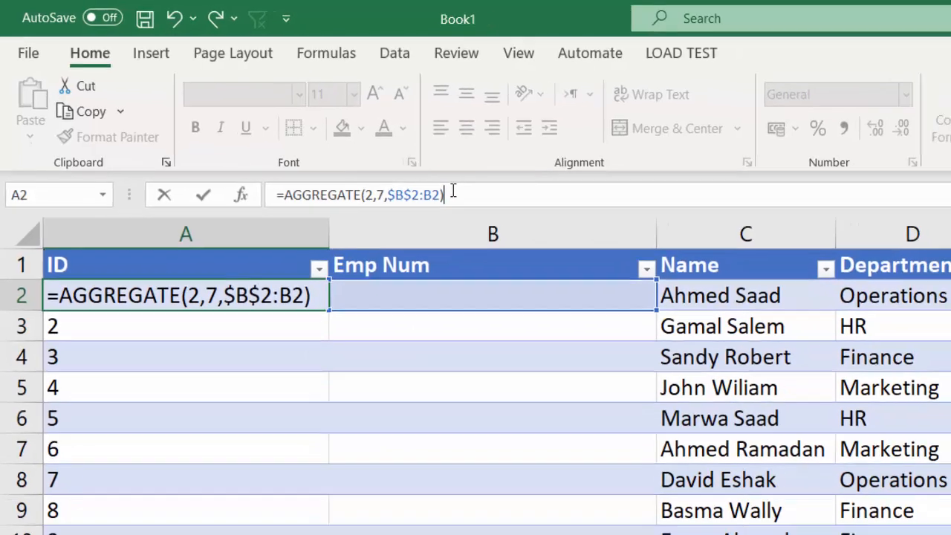
{"action": "key", "text": "Return"}
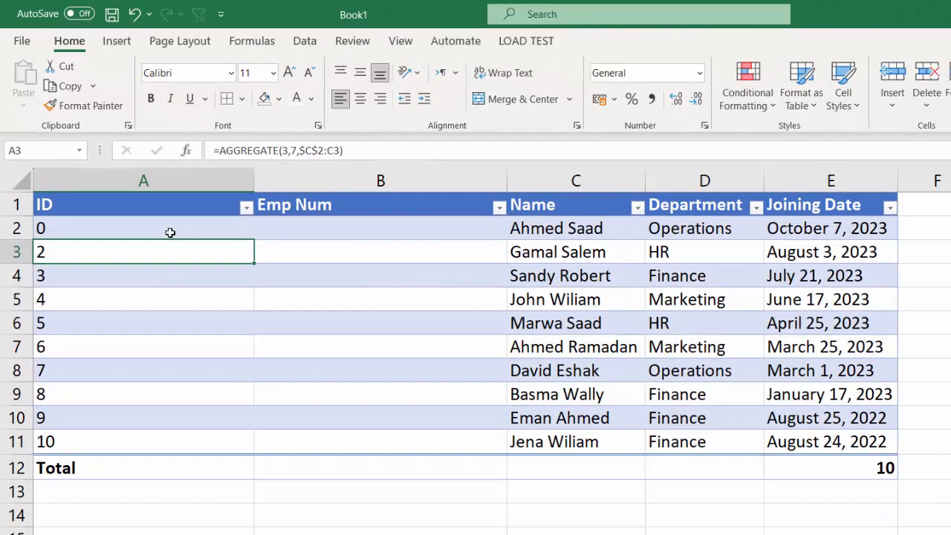
{"action": "left_click", "coordinate": [200, 228]}
Fill the Emp Num column in B2:B11 with the consecutive numbers 123 to 132
{"action": "left_click", "coordinate": [289, 232]}
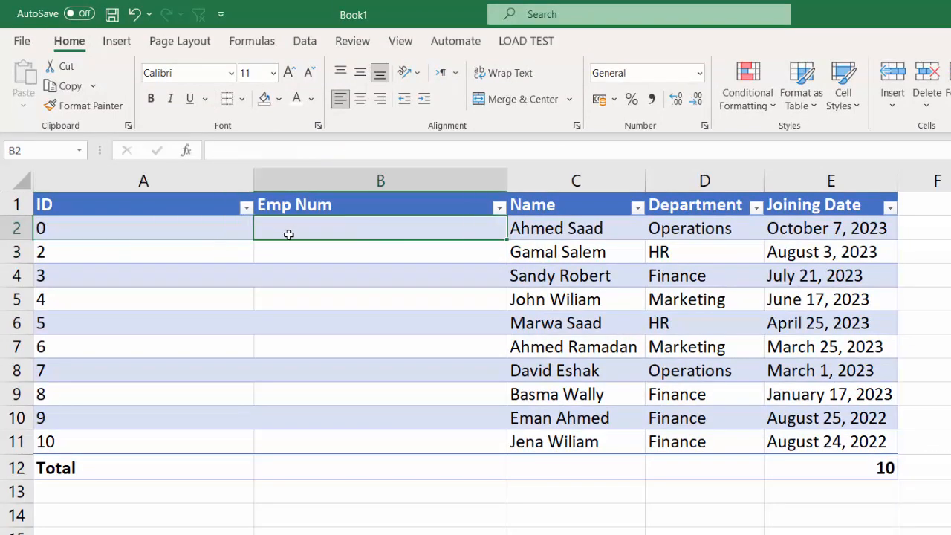
{"action": "type", "text": "123"}
{"action": "key", "text": "Return"}
{"action": "type", "text": "12"}
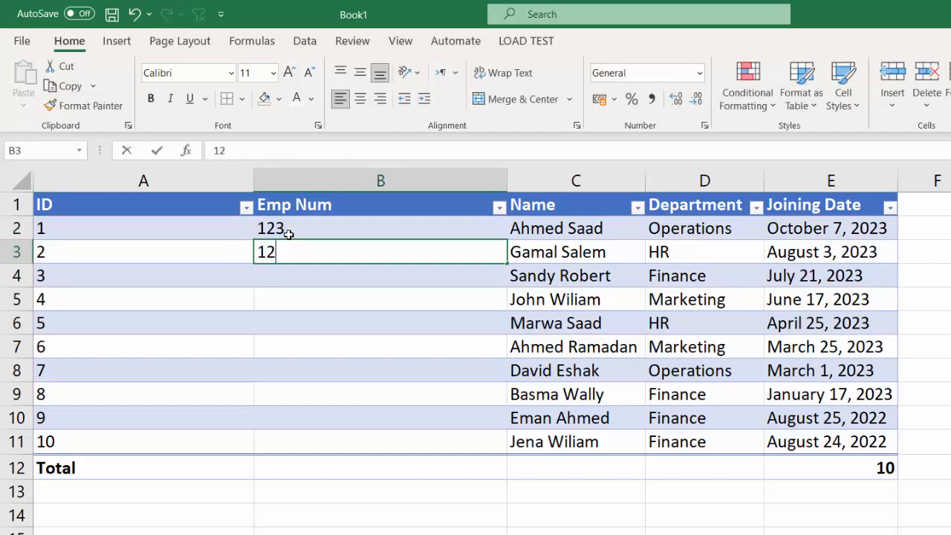
{"action": "type", "text": "4"}
{"action": "key", "text": "Return"}
{"action": "type", "text": "125"}
{"action": "key", "text": "Return"}
{"action": "type", "text": "12"}
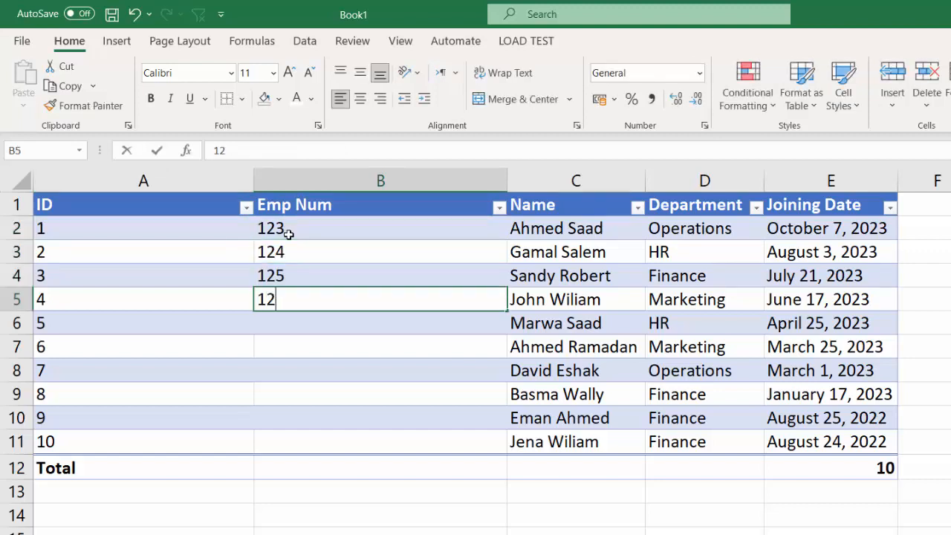
{"action": "type", "text": "6"}
{"action": "key", "text": "Return"}
{"action": "type", "text": "127"}
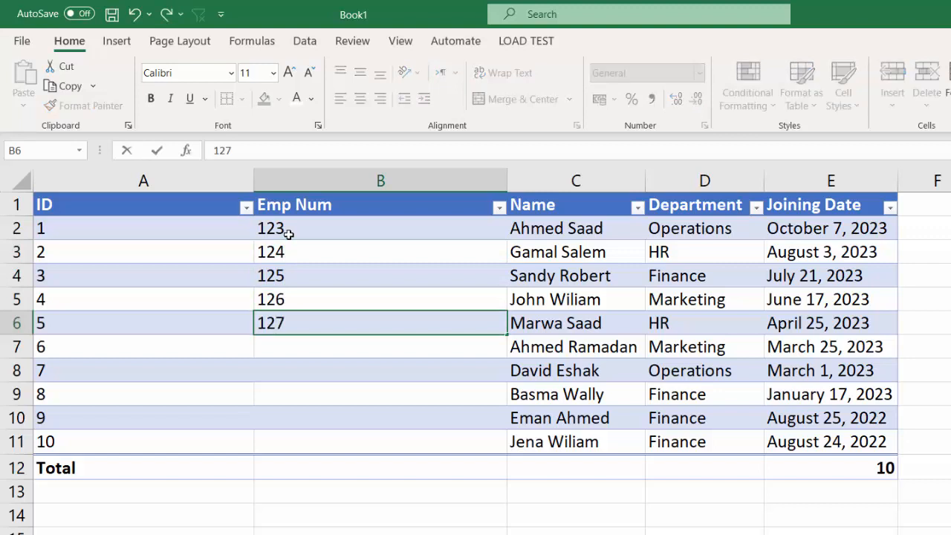
{"action": "key", "text": "Return"}
{"action": "type", "text": "128"}
{"action": "key", "text": "Return"}
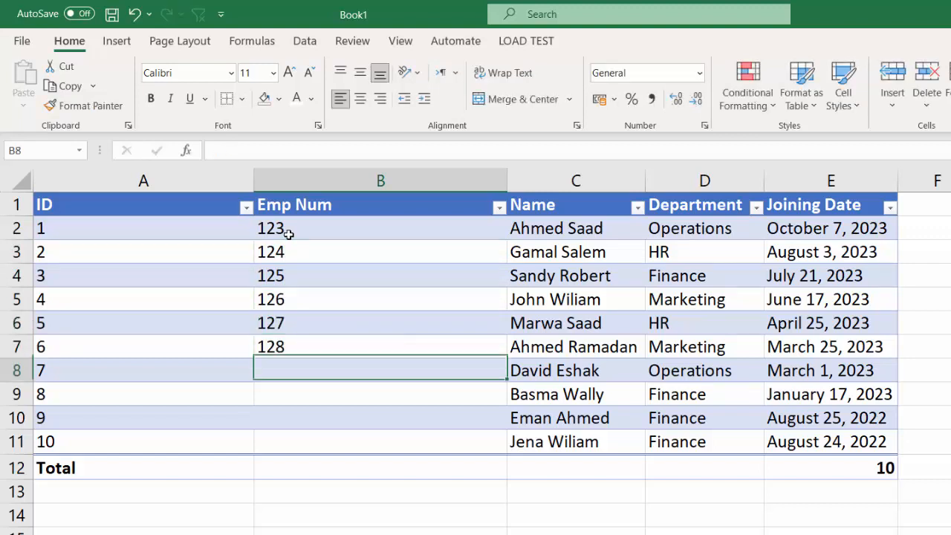
{"action": "type", "text": "128"}
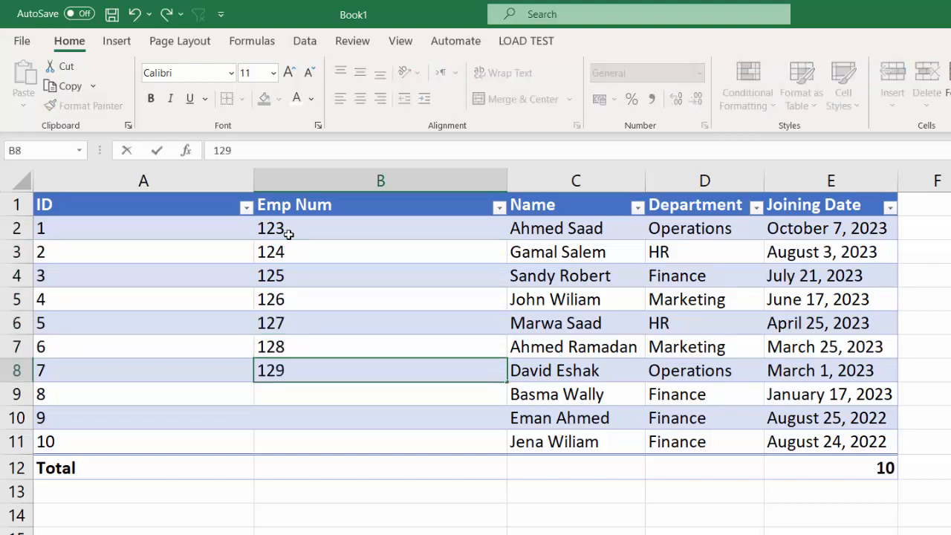
{"action": "key", "text": "Return"}
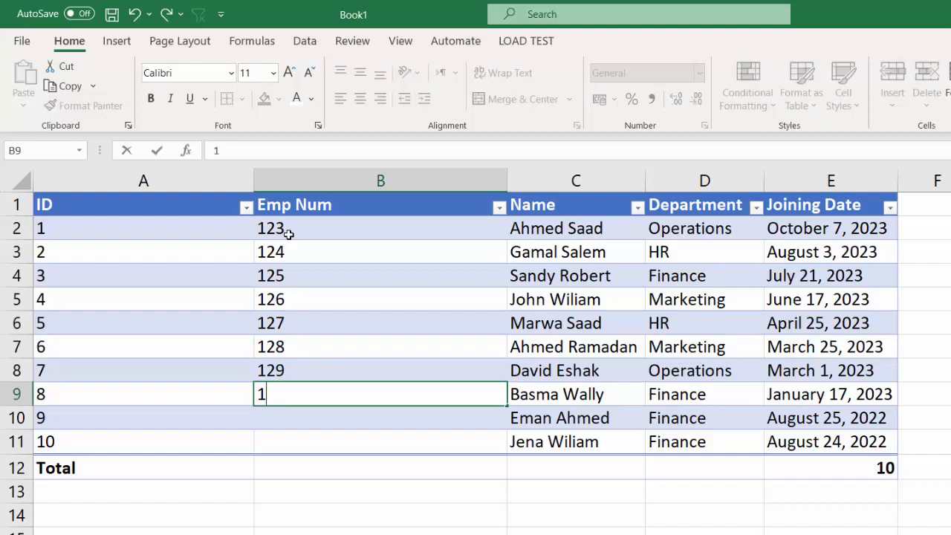
{"action": "key", "text": "Return"}
{"action": "type", "text": "13"}
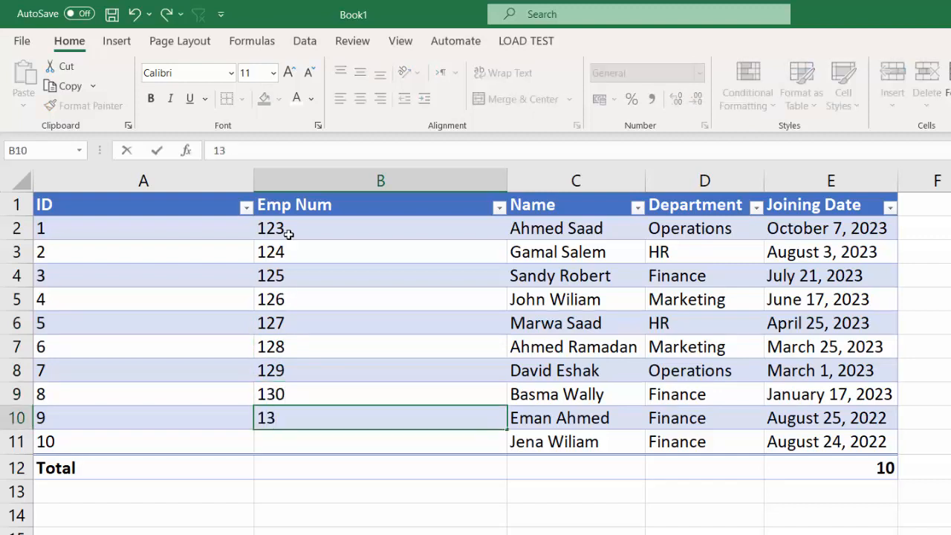
{"action": "type", "text": "1"}
{"action": "key", "text": "Return"}
{"action": "type", "text": "13"}
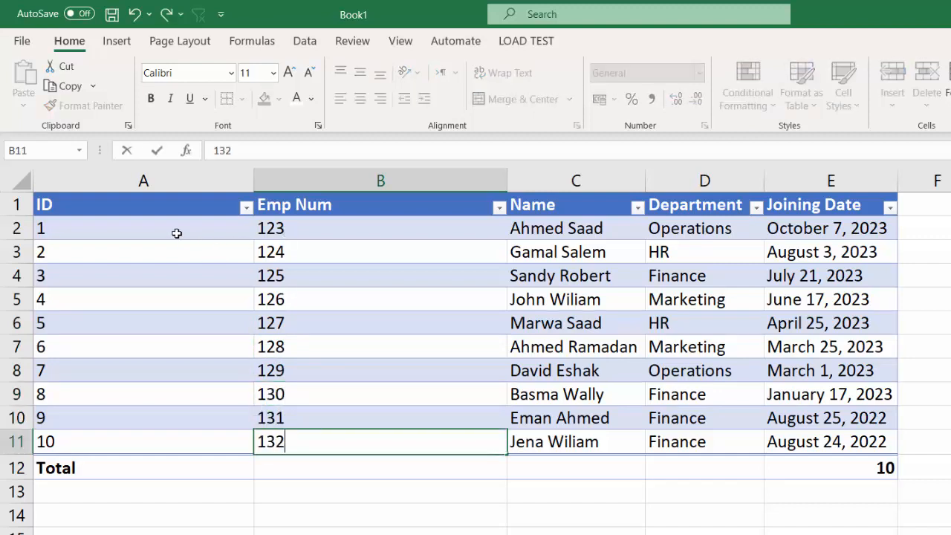
Copy the A2 formula through the ID column to A11 and check the copied formula in A3
{"action": "left_click", "coordinate": [176, 233]}
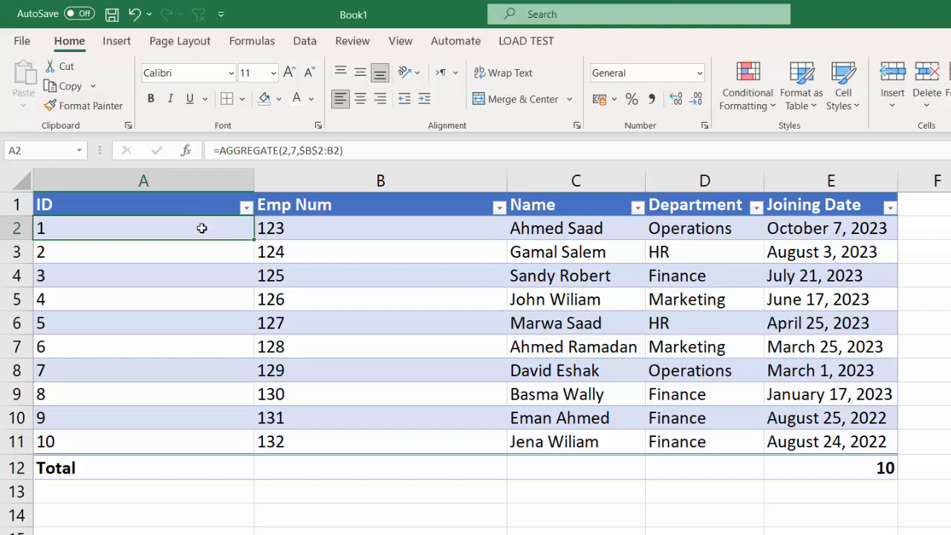
{"action": "key", "text": "ctrl+c"}
{"action": "left_click_drag", "start_coordinate": [138, 232], "coordinate": [111, 442]}
{"action": "left_click", "coordinate": [23, 103]}
{"action": "left_click", "coordinate": [47, 153]}
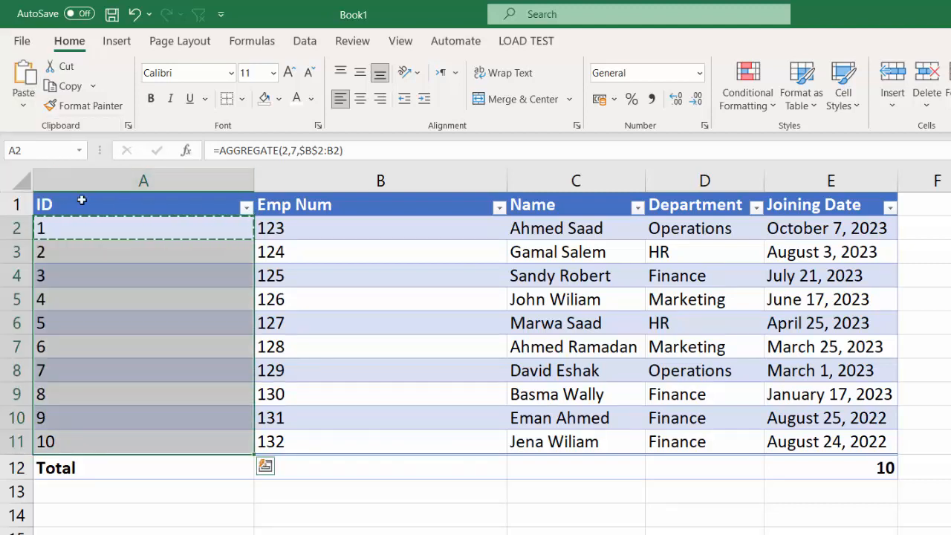
{"action": "left_click", "coordinate": [101, 254]}
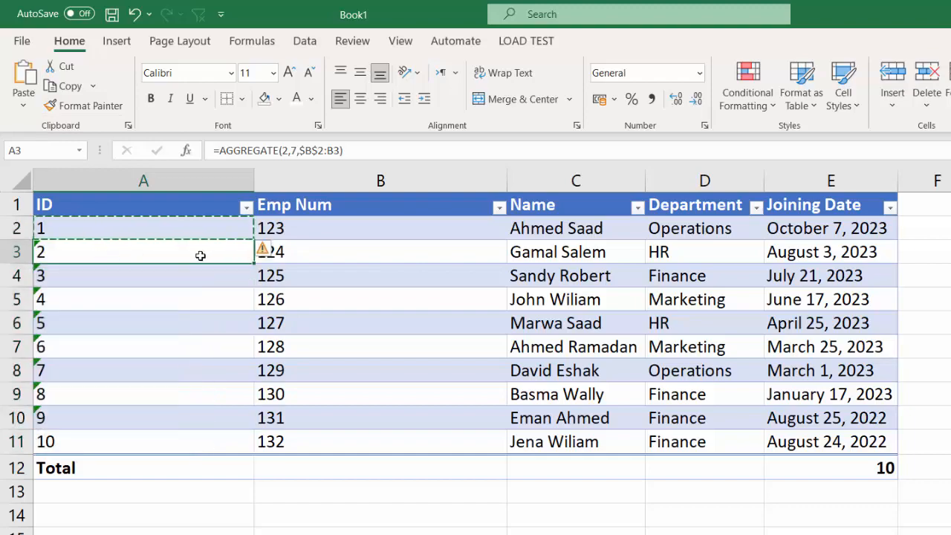
{"action": "left_click", "coordinate": [264, 250]}
{"action": "left_click", "coordinate": [302, 252]}
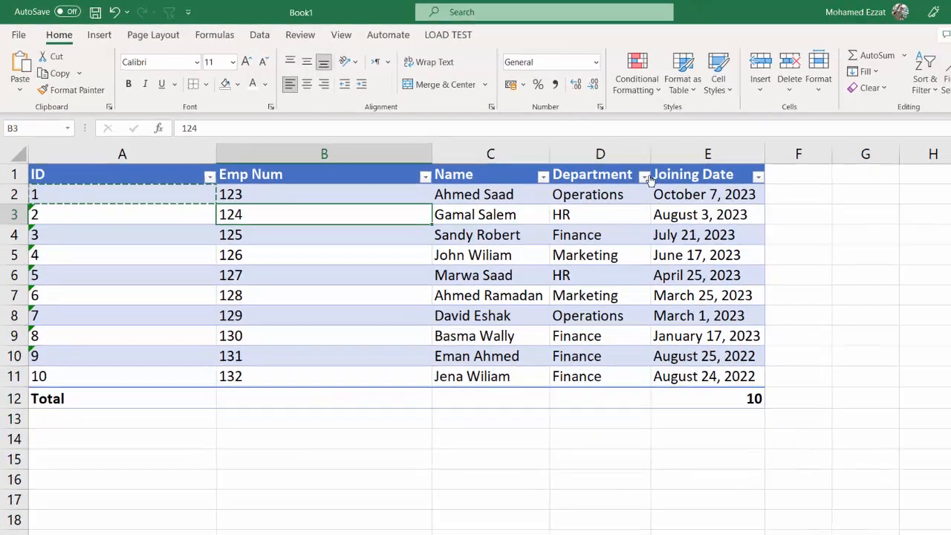
Filter the Department column to Finance and HR and check the IDs of the filtered records
{"action": "left_click", "coordinate": [643, 176]}
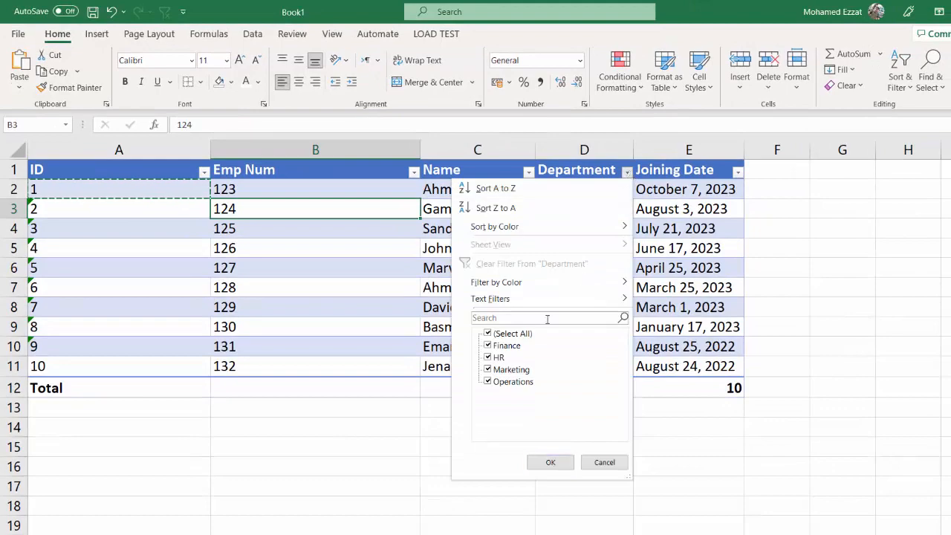
{"action": "left_click", "coordinate": [505, 342]}
{"action": "left_click", "coordinate": [519, 355]}
{"action": "left_click", "coordinate": [501, 357]}
{"action": "left_click", "coordinate": [550, 462]}
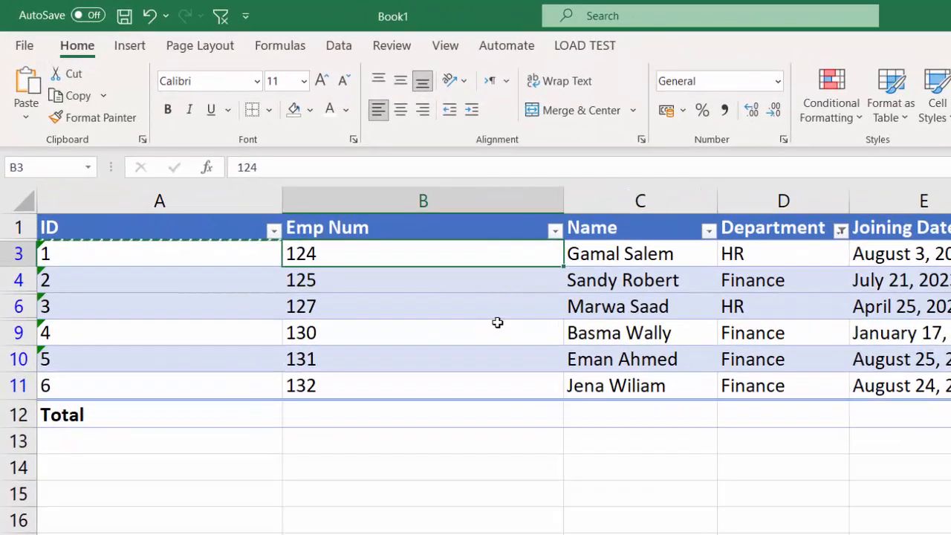
{"action": "left_click_drag", "start_coordinate": [32, 281], "coordinate": [28, 303]}
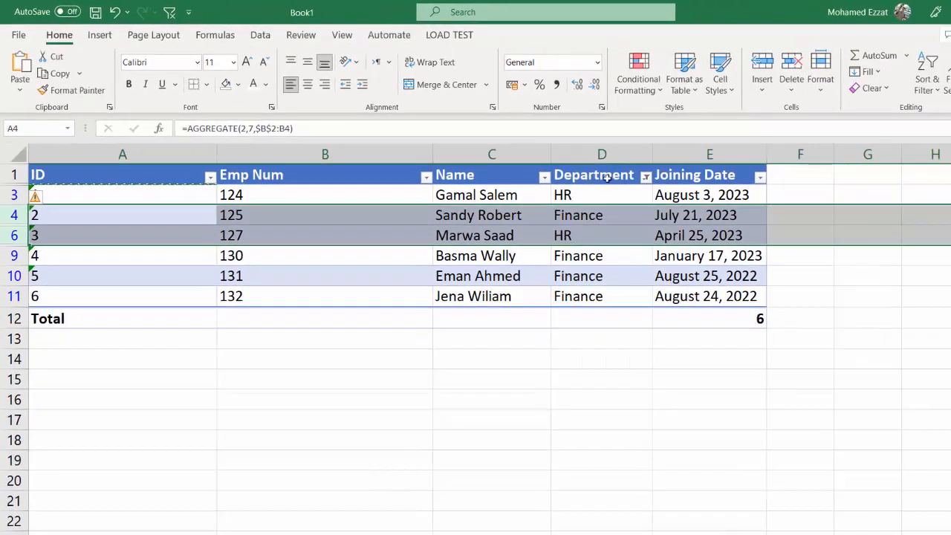
Clear the Department filter and autofit the width of the ID column
{"action": "left_click", "coordinate": [646, 177]}
{"action": "left_click", "coordinate": [486, 269]}
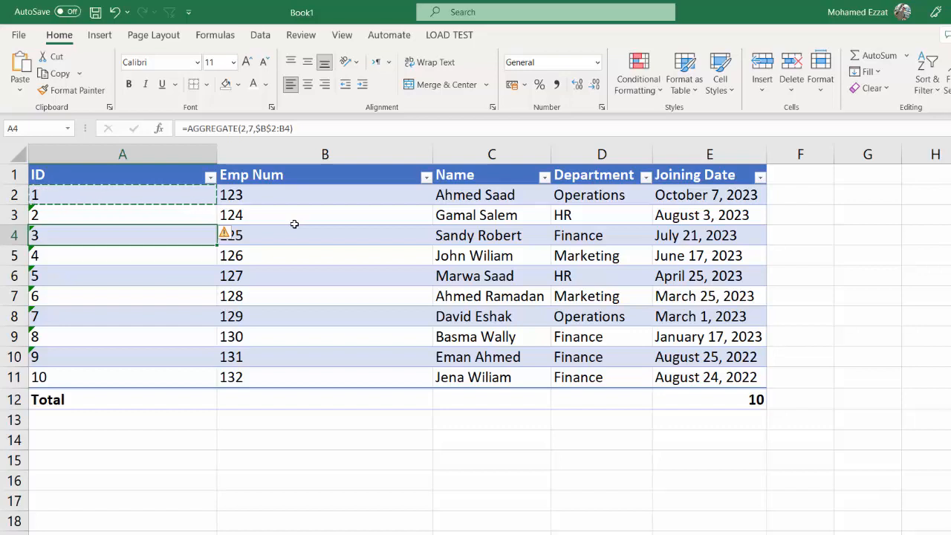
{"action": "double_click", "coordinate": [215, 161]}
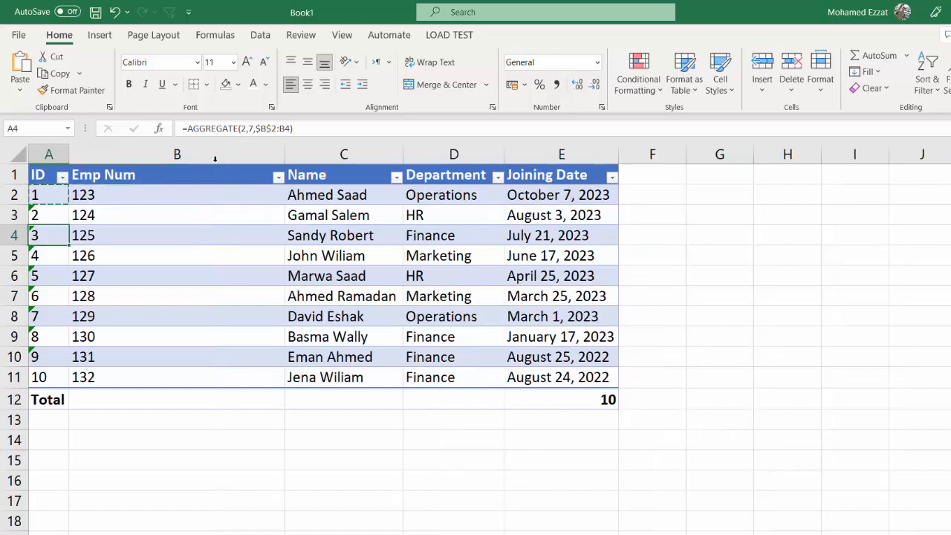